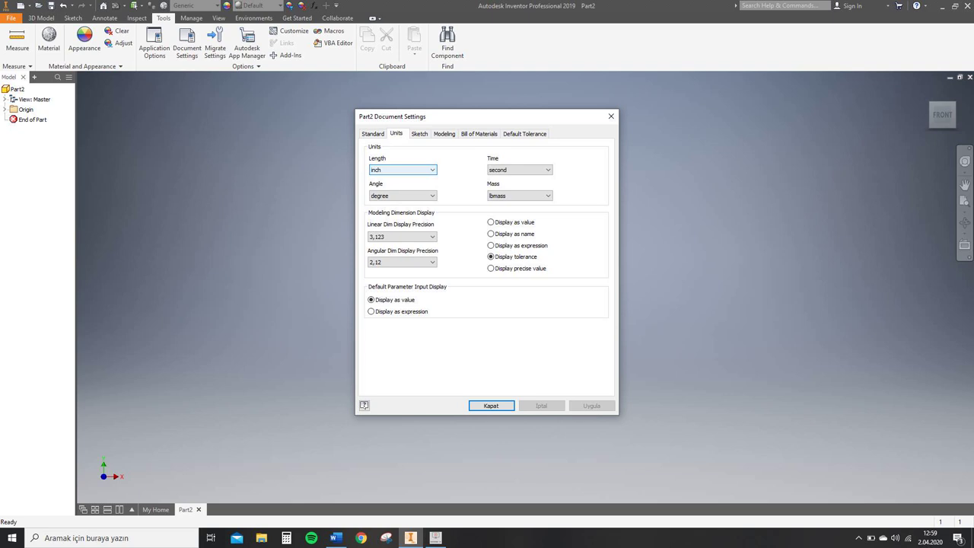
Set the part document's length unit to millimeter and apply the settings.
left_click(403, 170)
left_click(404, 198)
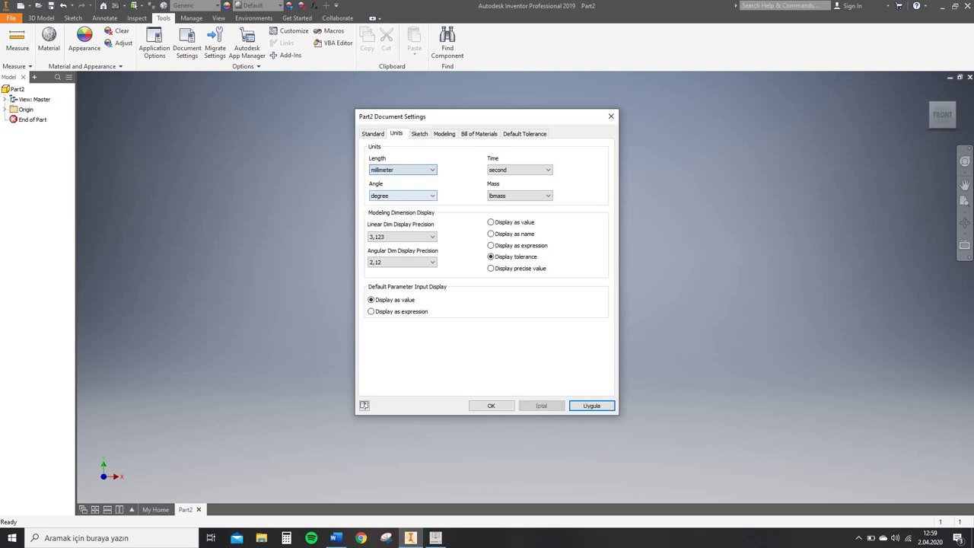
key("Return")
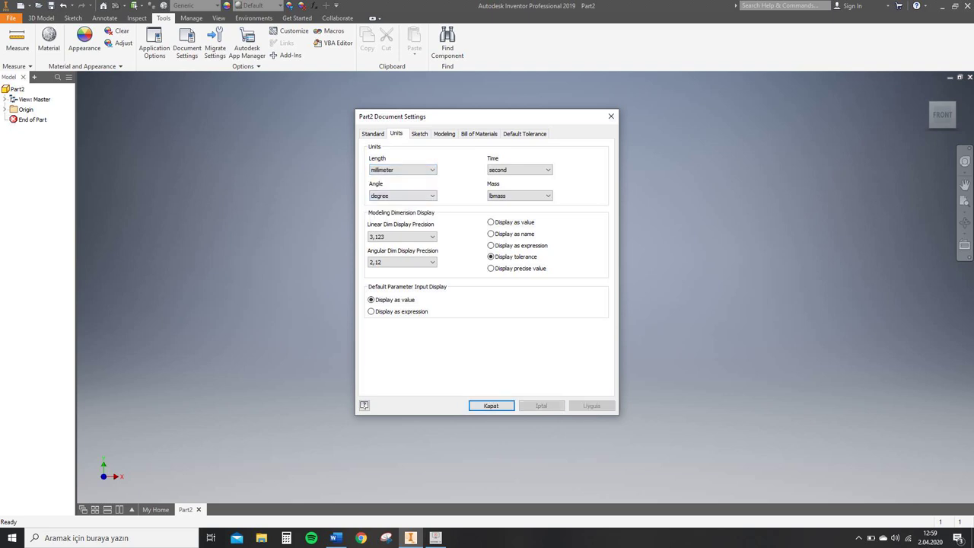
key("Return")
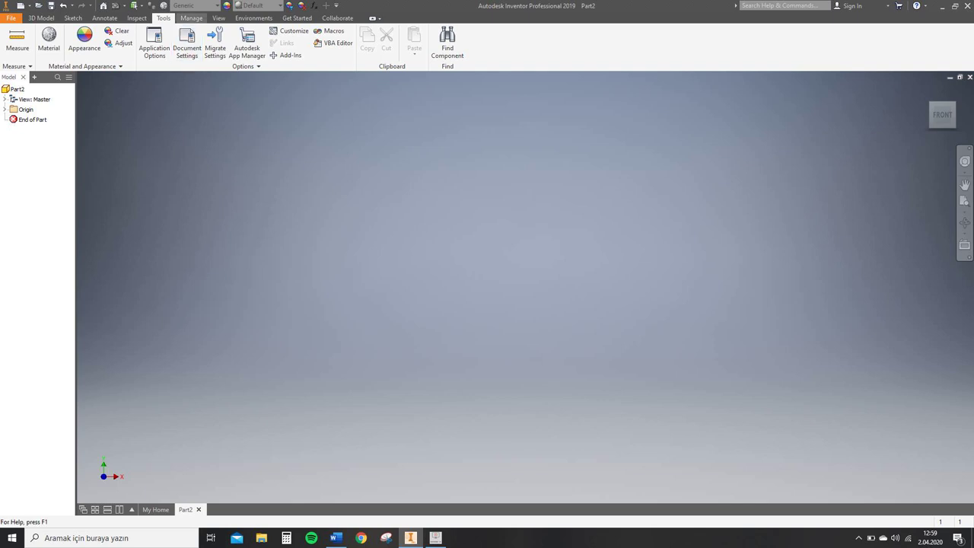
Link the Excel file helikopter.xlsx from the desktop as a source of part parameters.
left_click(191, 17)
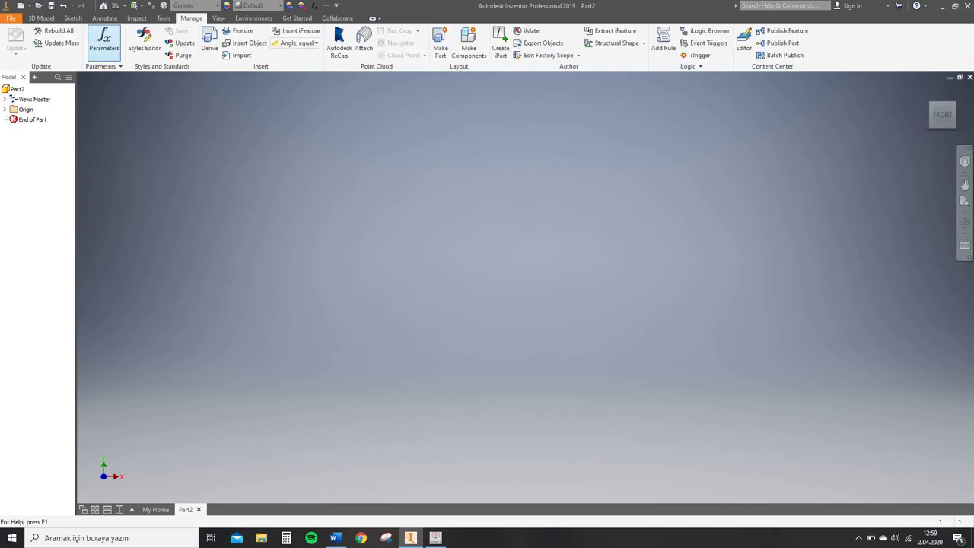
left_click(104, 42)
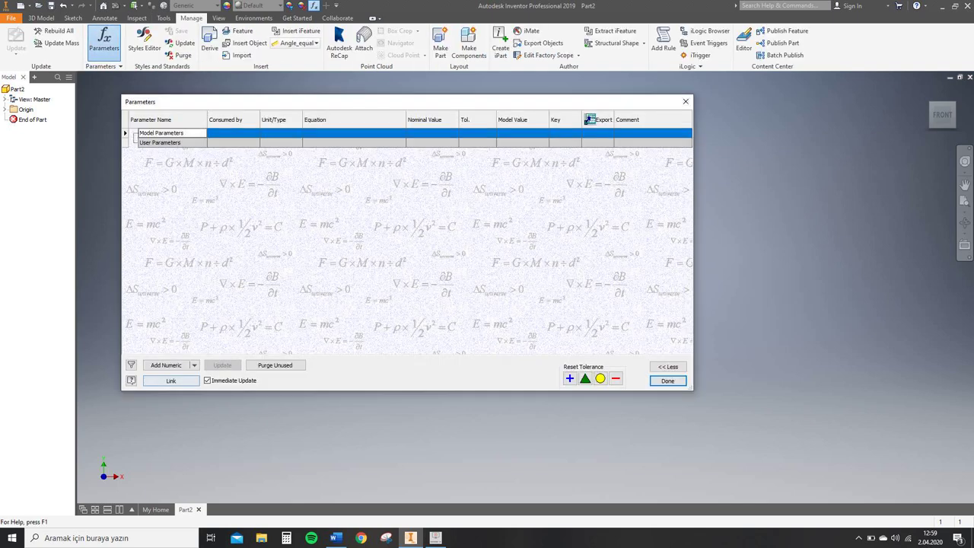
left_click(172, 380)
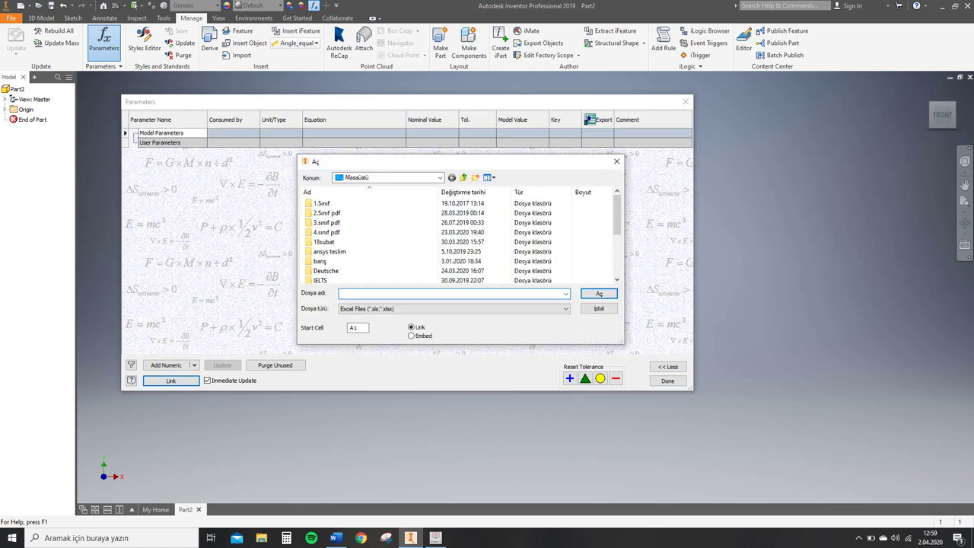
scroll(457, 235, "down", 5)
left_click(333, 281)
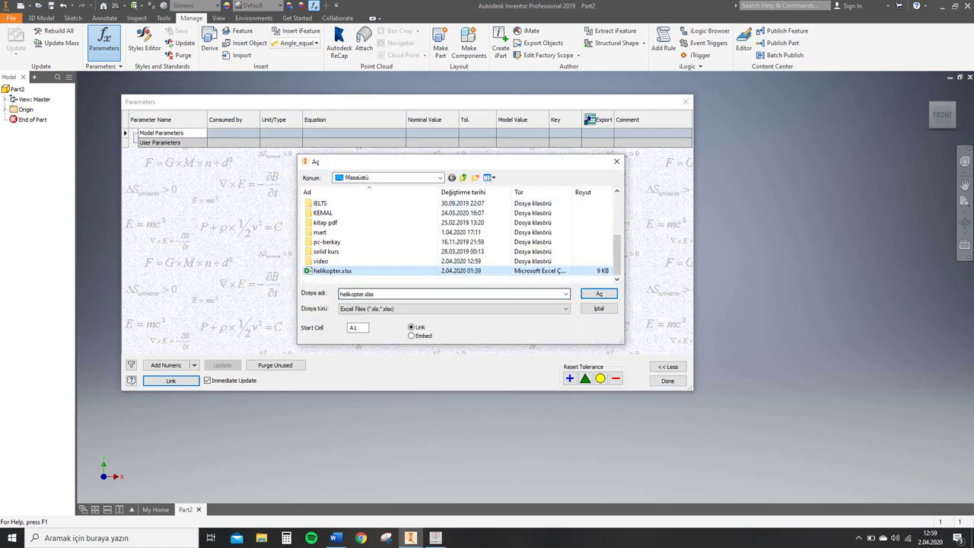
left_click(599, 294)
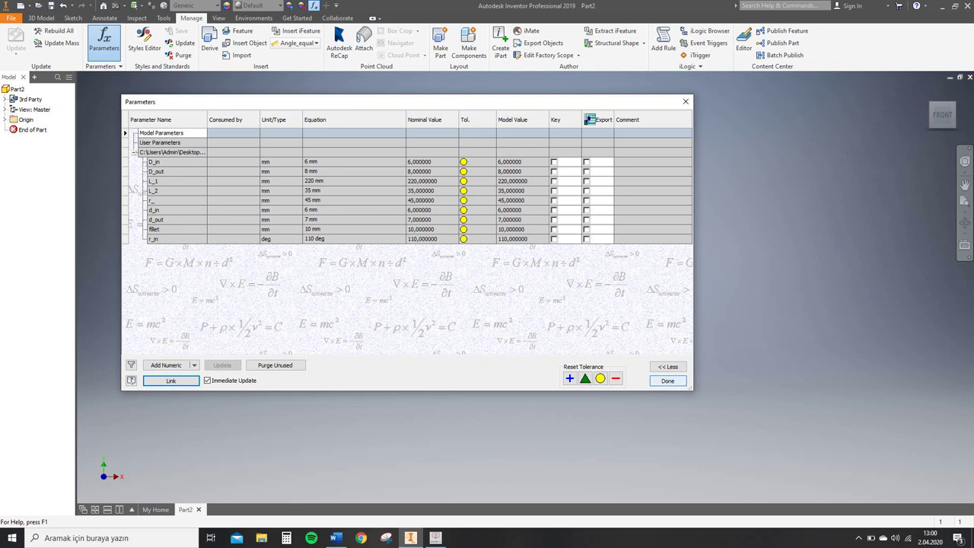
key("Return")
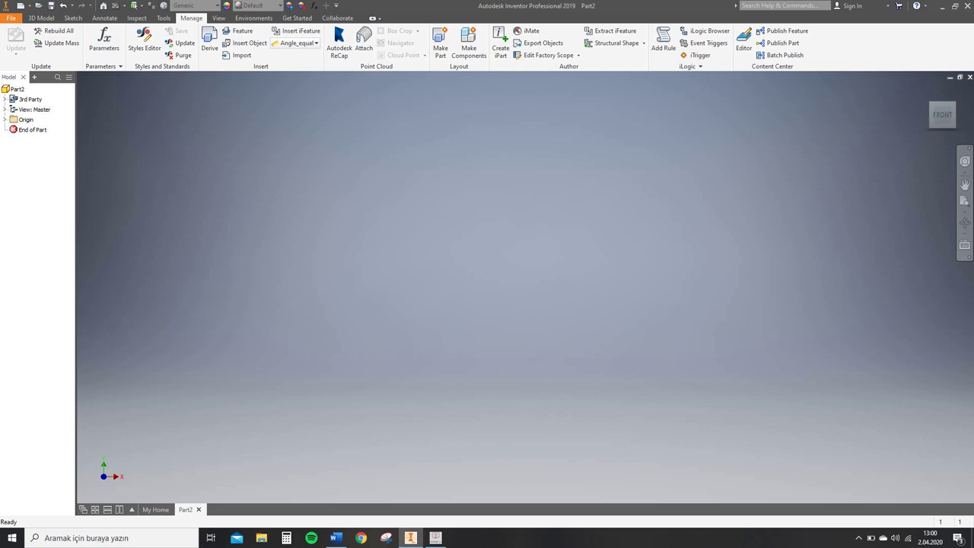
Start a 2D sketch on the XY plane.
left_click(73, 17)
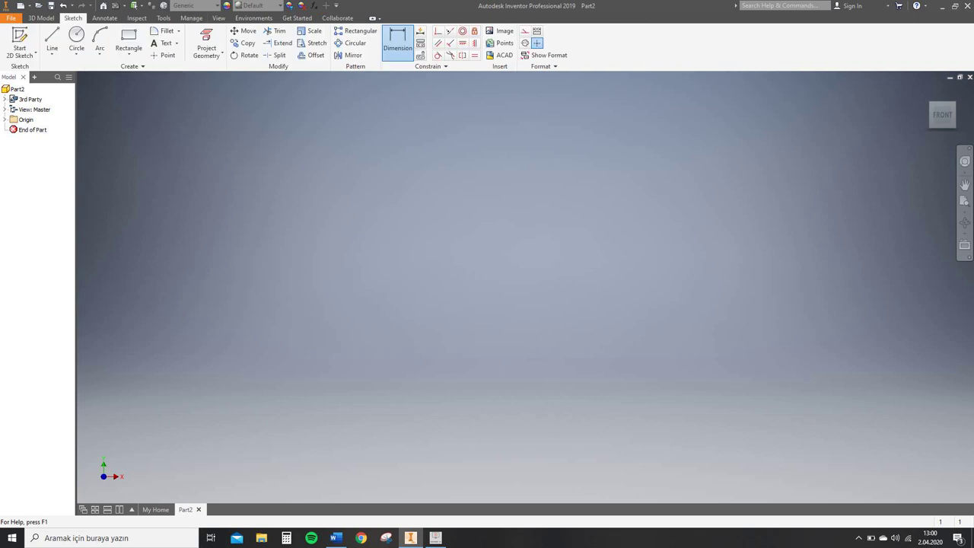
left_click(20, 53)
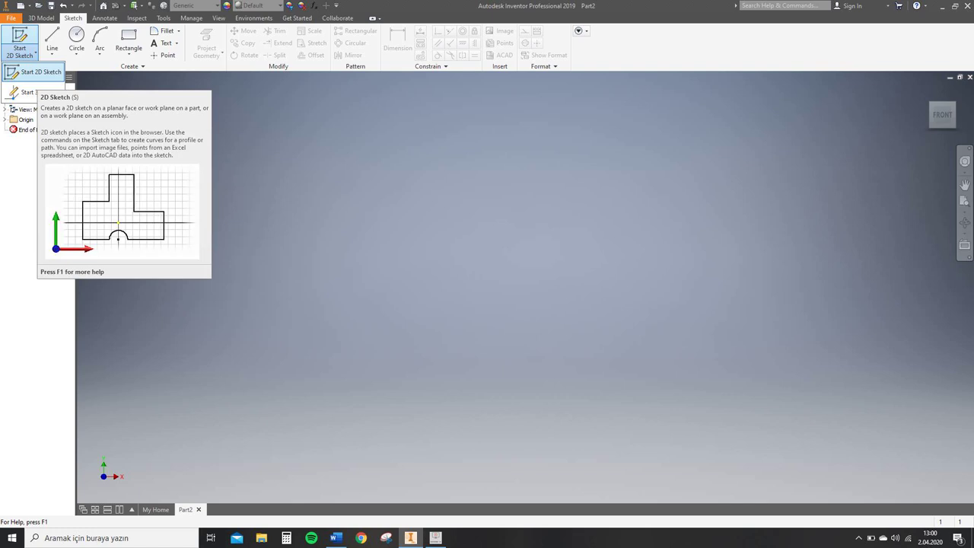
left_click(40, 72)
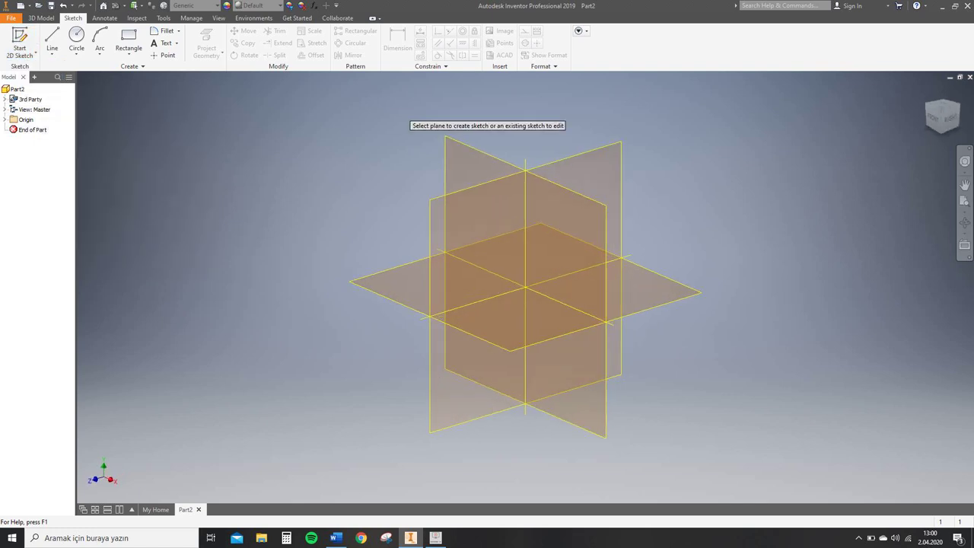
left_click(457, 163)
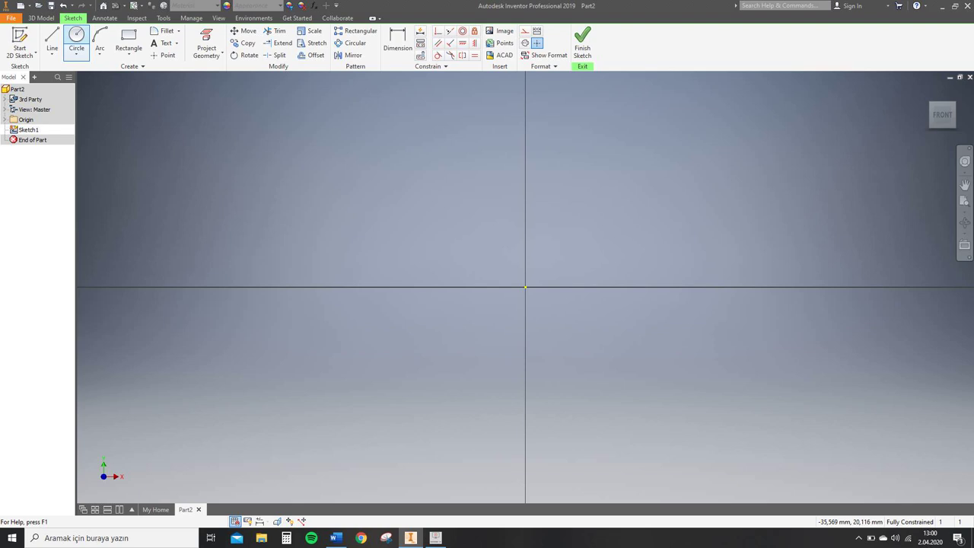
Draw two concentric circles centred on the origin, the inner one about 11.4 mm in diameter.
left_click(76, 38)
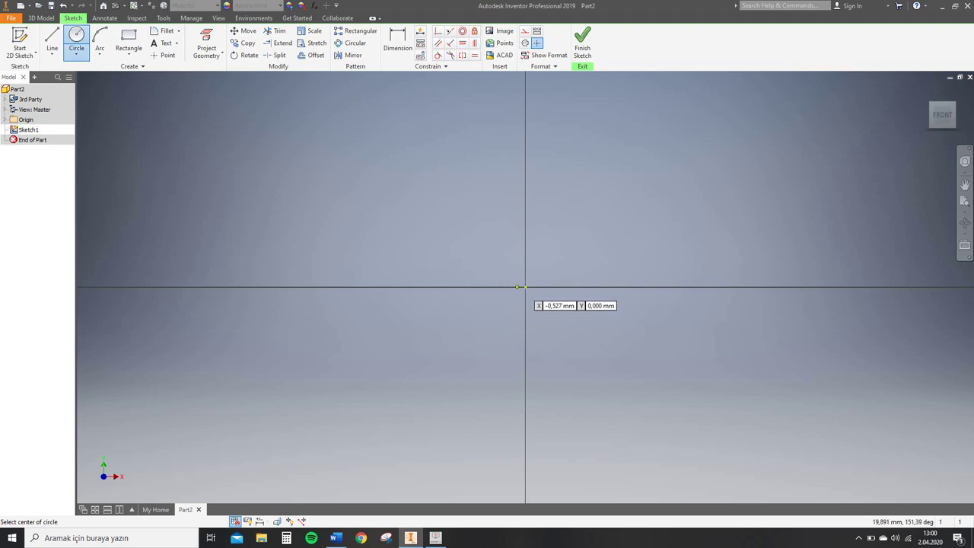
left_click(525, 287)
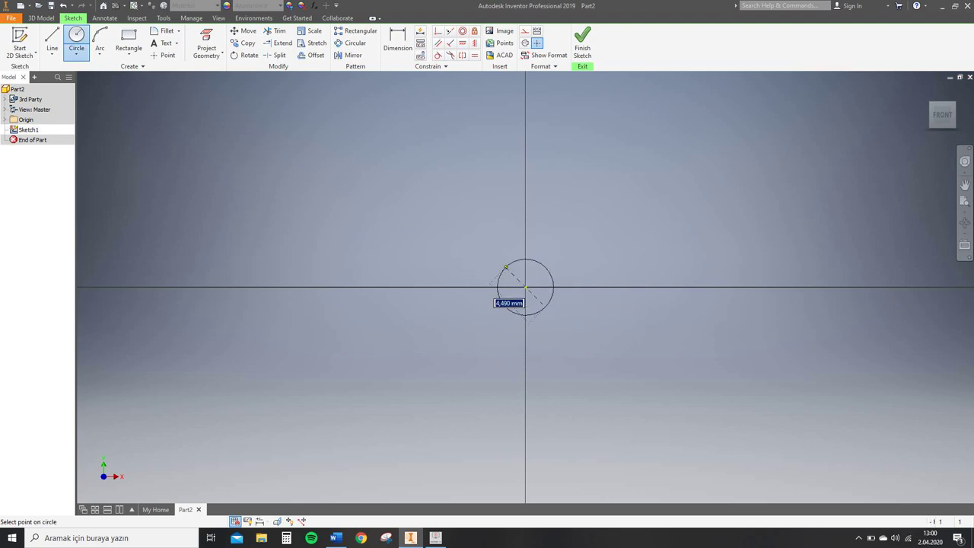
left_click(576, 338)
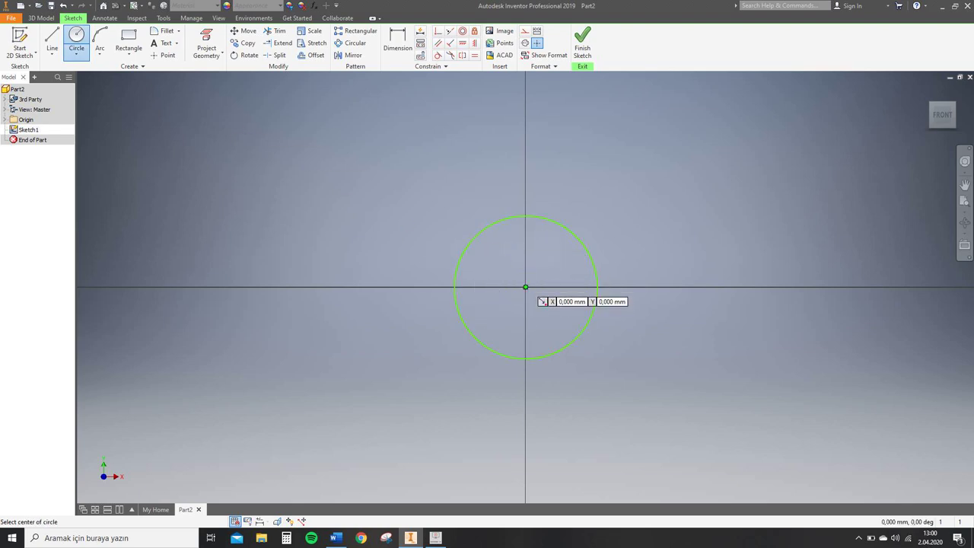
left_click(525, 287)
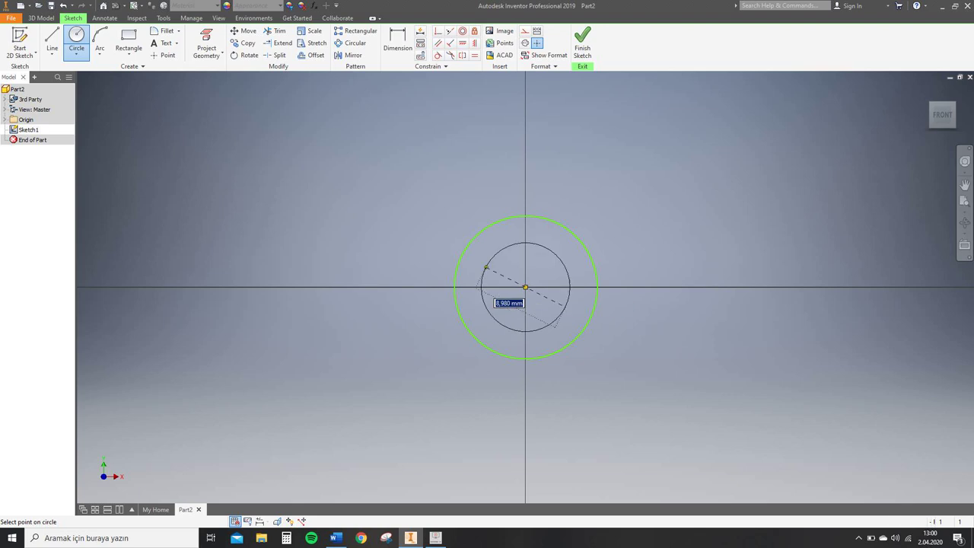
left_click(423, 216)
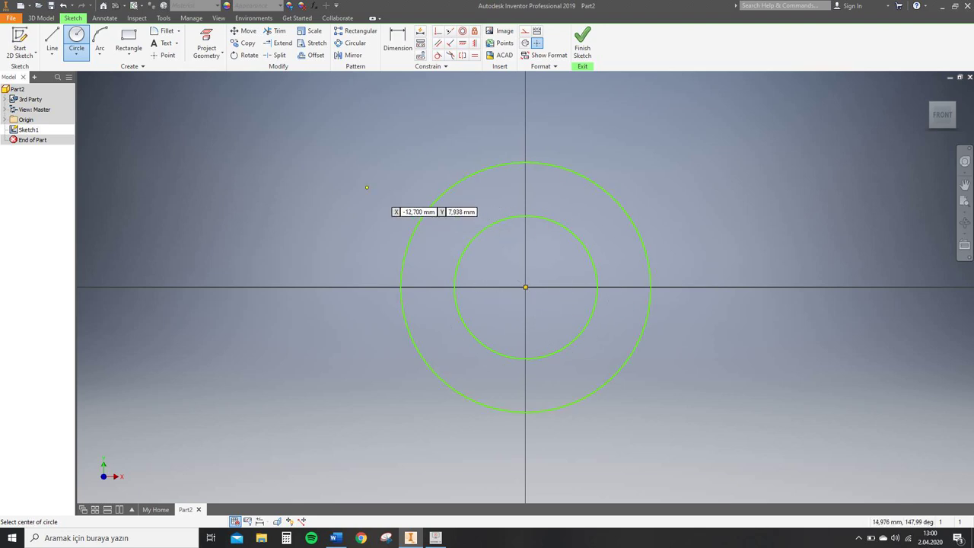
key("Escape")
Dimension the inner circle's diameter with the linked parameter D_in.
key("d")
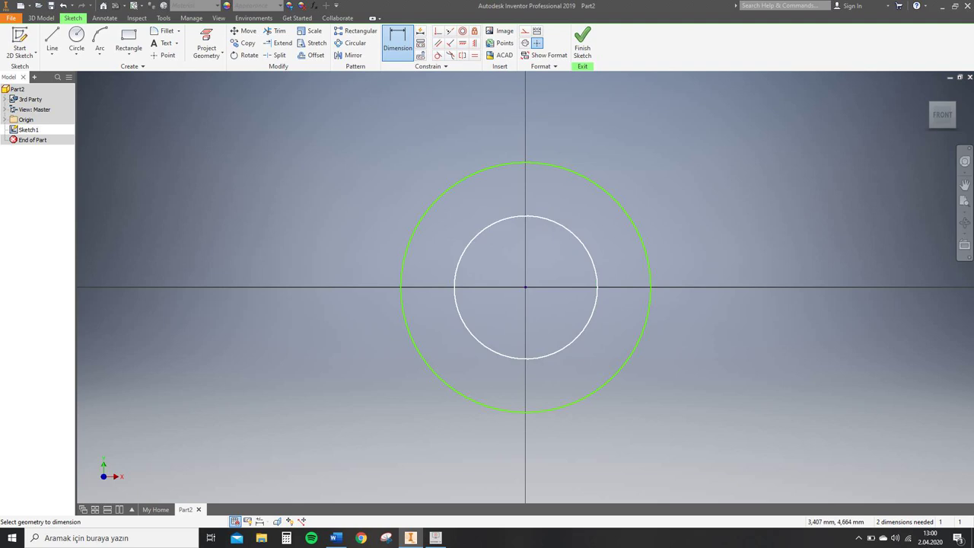
left_click(568, 229)
left_click(698, 164)
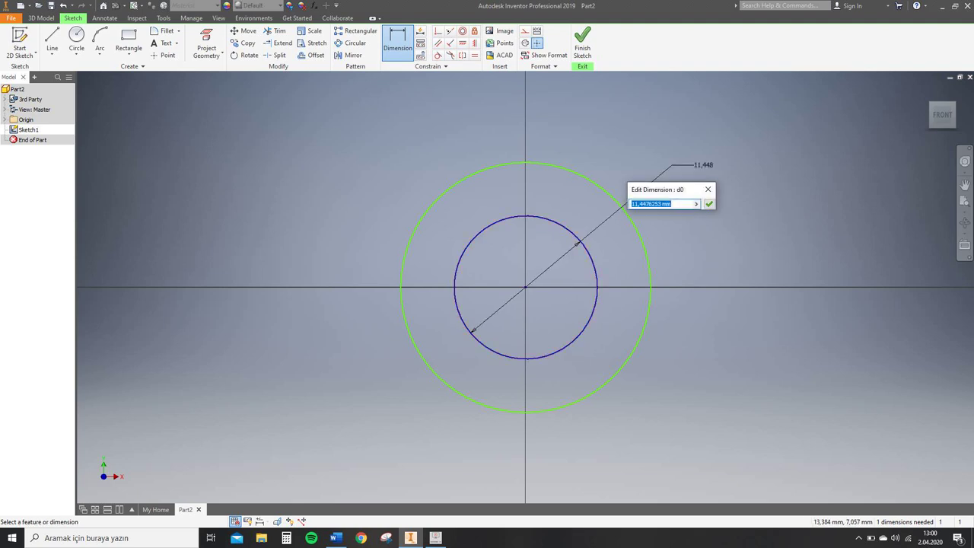
left_click(695, 204)
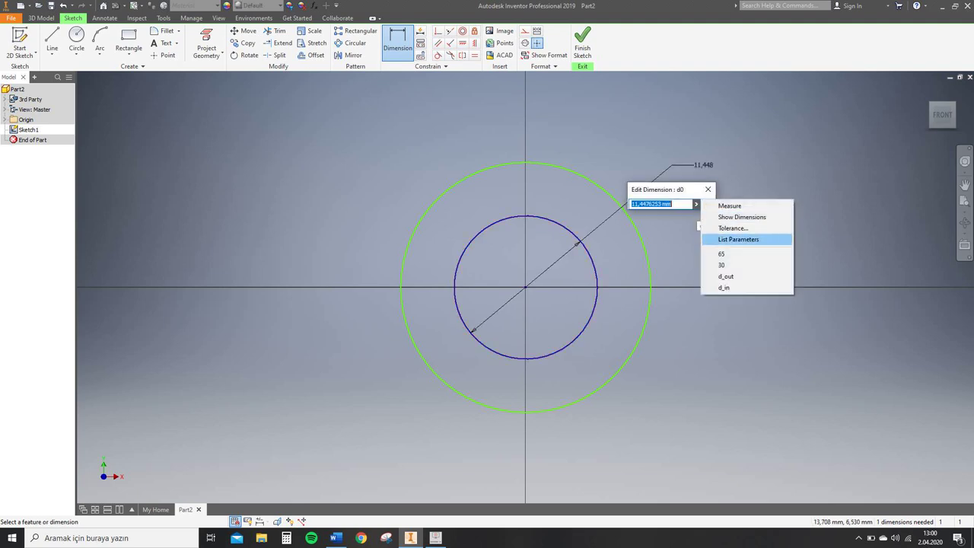
left_click(738, 239)
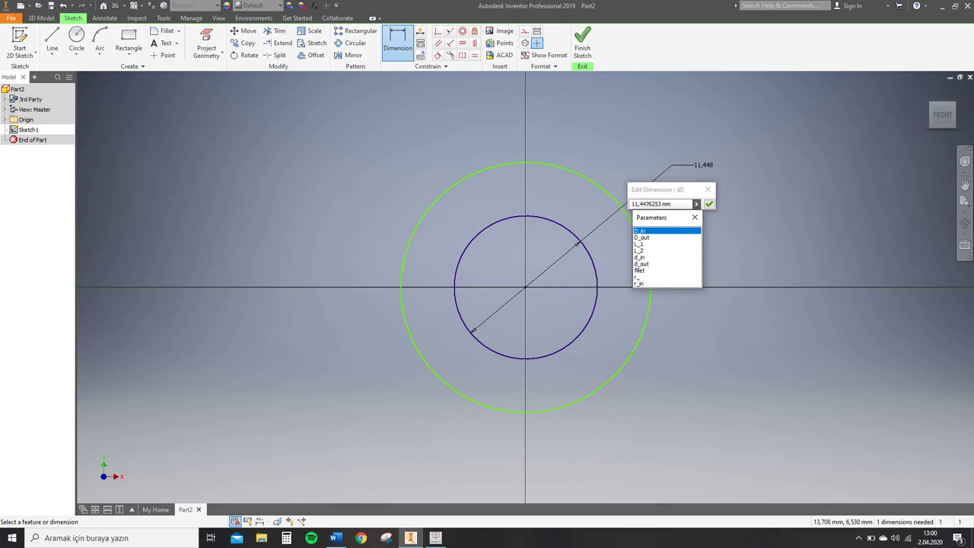
left_click(640, 230)
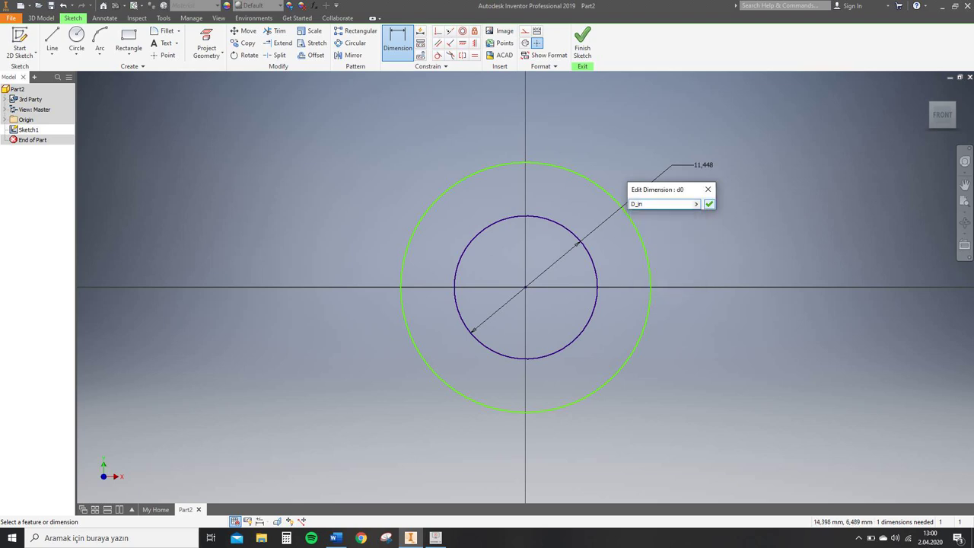
left_click(708, 204)
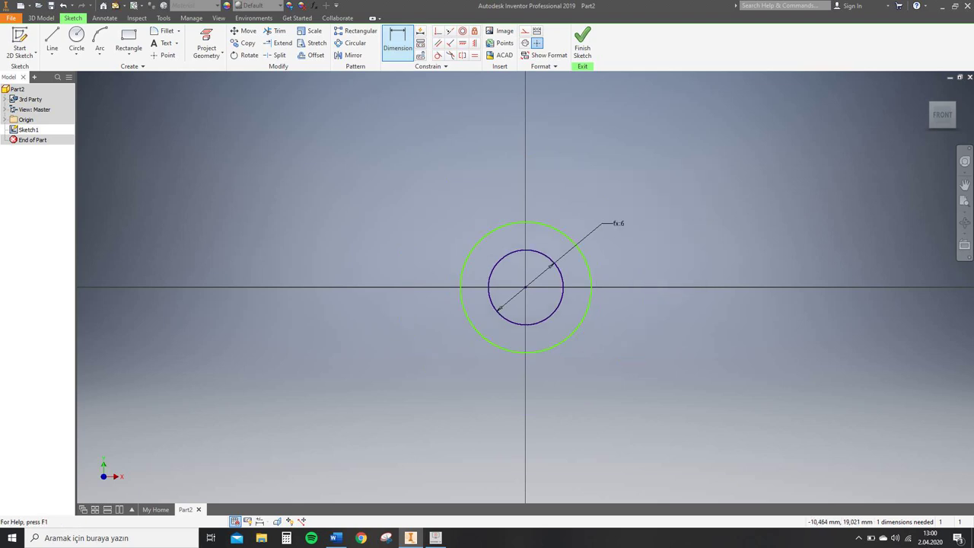
Dimension the outer circle's diameter with the linked parameter D_out and finish the sketch.
left_click(589, 269)
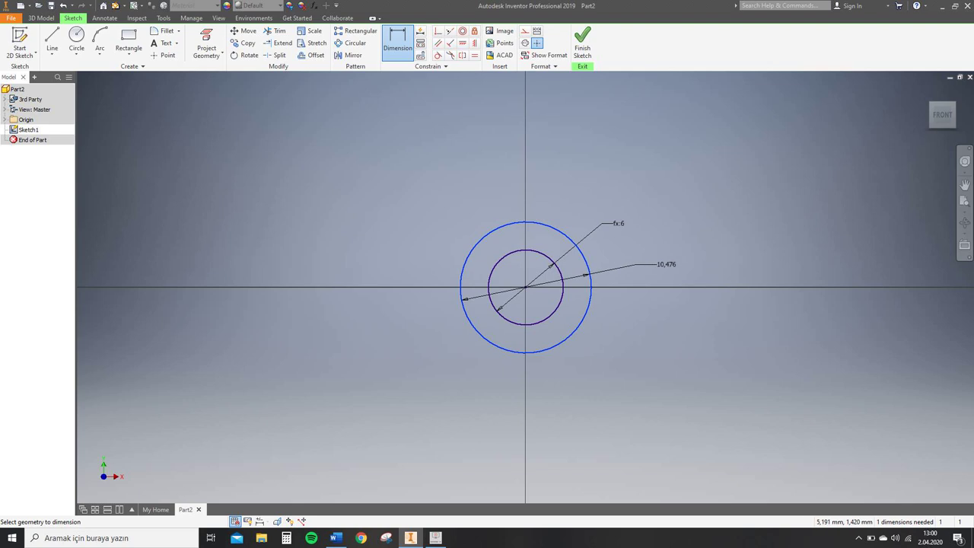
left_click(635, 260)
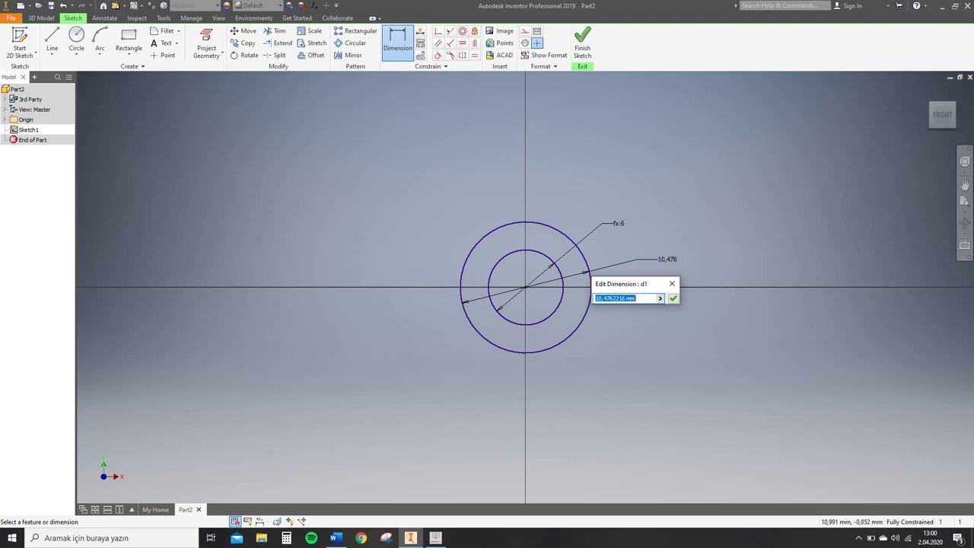
left_click(660, 298)
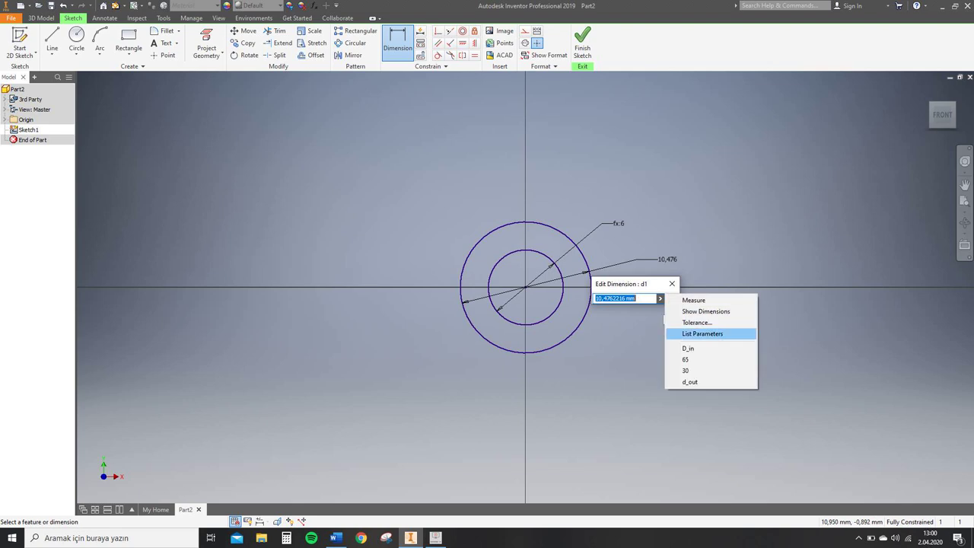
left_click(702, 333)
left_click(606, 332)
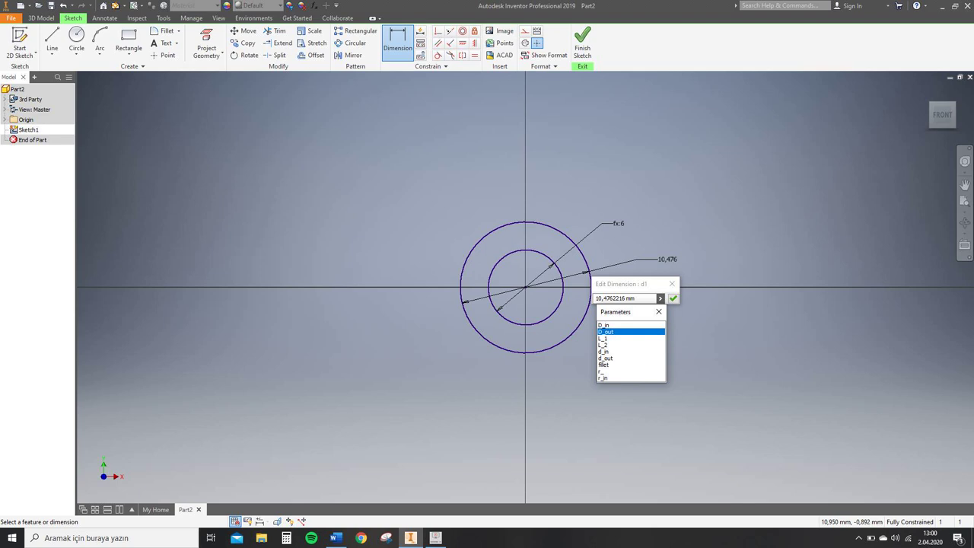
left_click(674, 299)
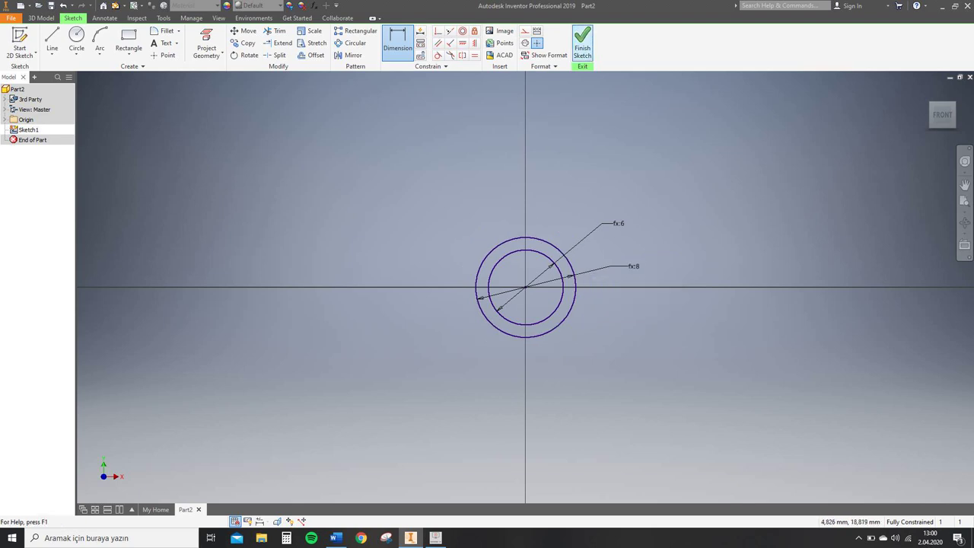
left_click(582, 46)
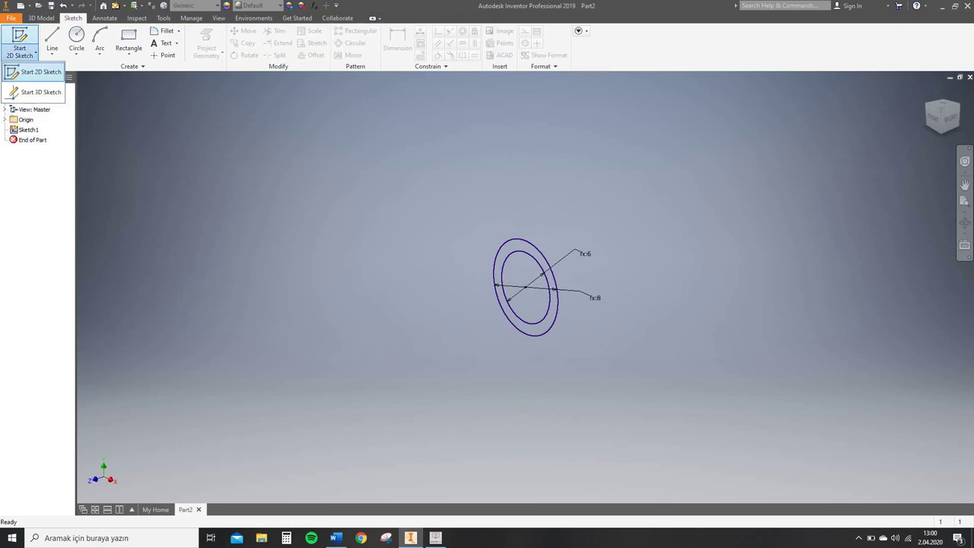
Start a 2D sketch on the YZ plane and draw a horizontal line about 74.6 mm long from the origin.
left_click(20, 39)
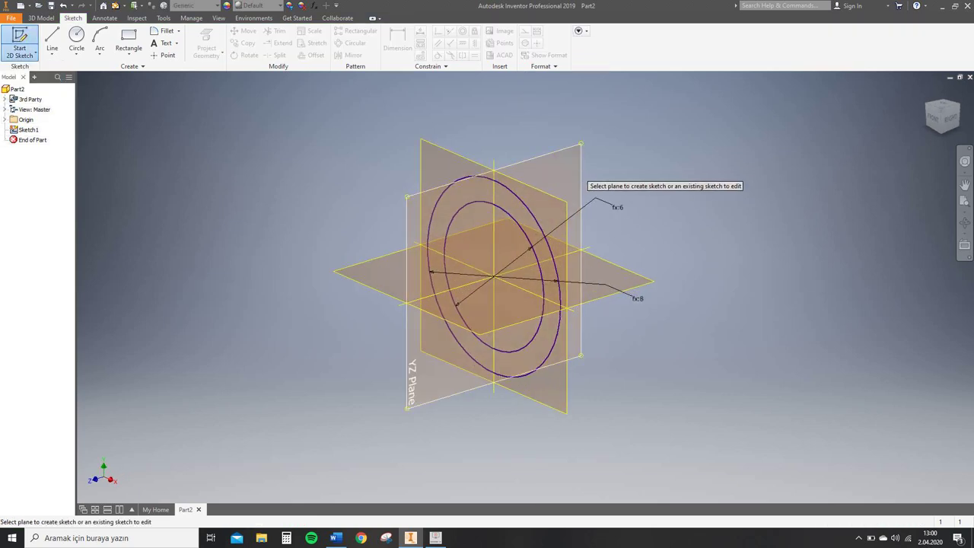
left_click(577, 169)
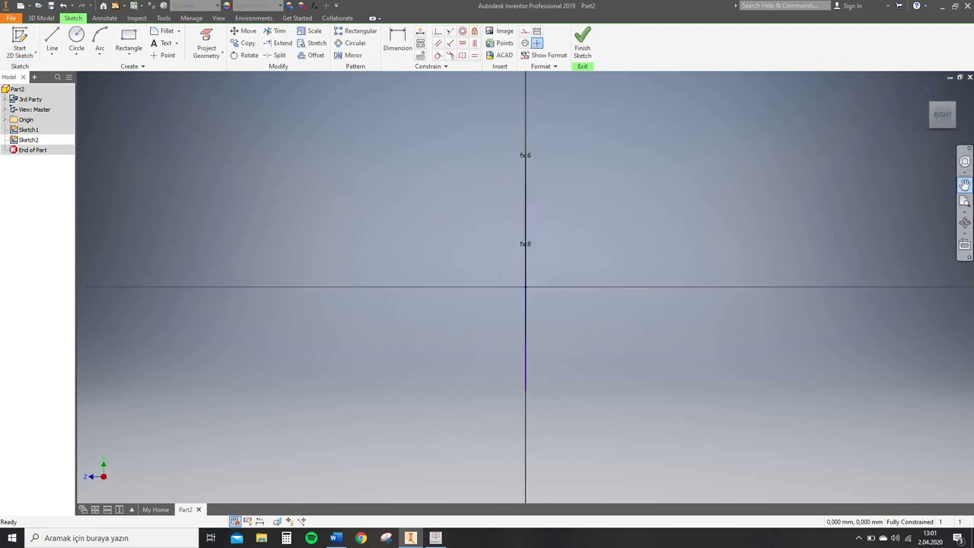
left_click(965, 185)
scroll(769, 215, "up", 6)
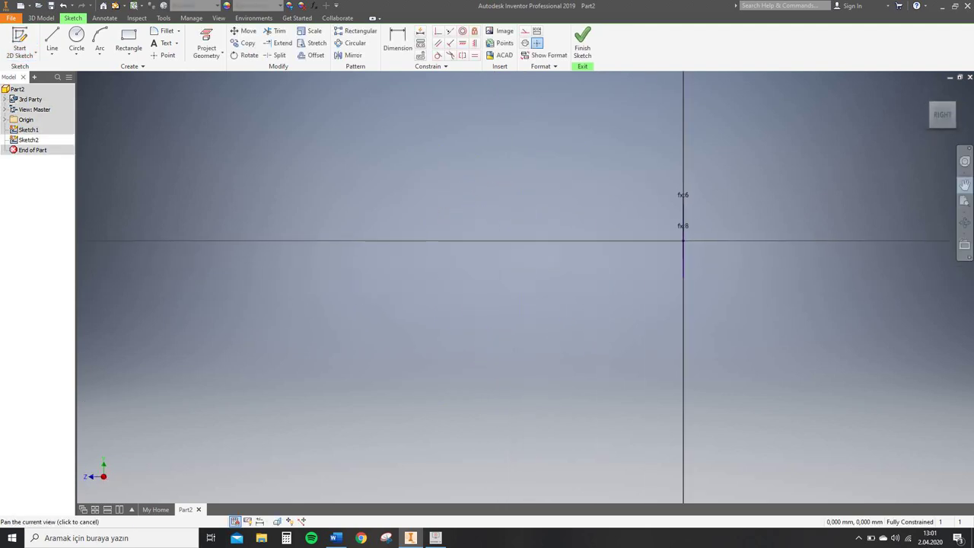
left_click_drag(769, 215, 744, 221)
mouse_move(621, 247)
left_mouse_down()
mouse_move(459, 283)
mouse_move(123, 315)
mouse_move(239, 301)
mouse_move(165, 299)
left_mouse_up()
left_click(51, 38)
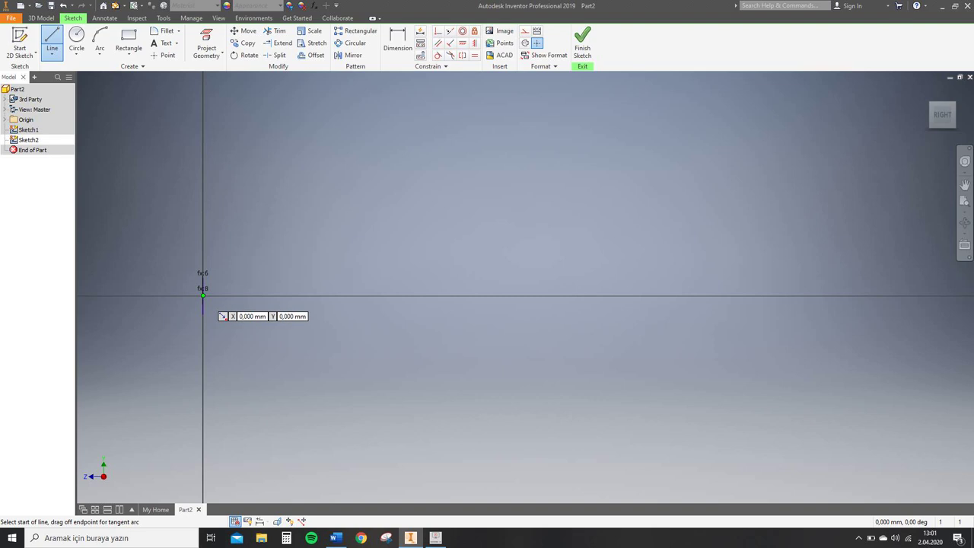
left_click(202, 296)
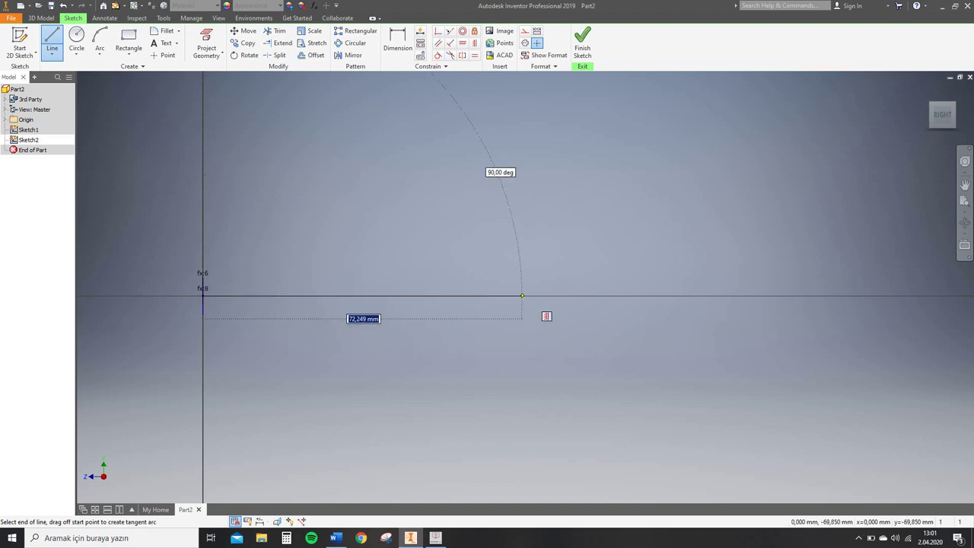
left_click(536, 295)
key("Escape")
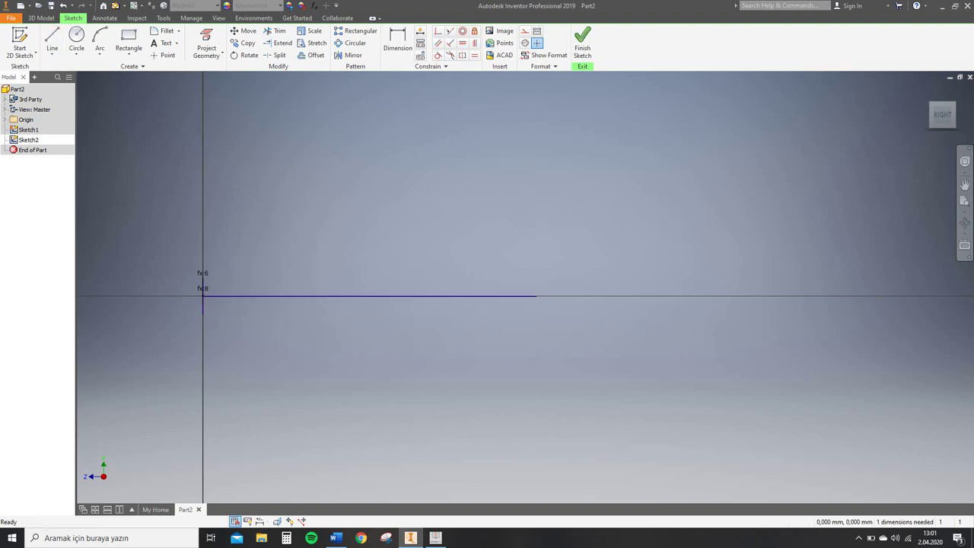
Dimension the horizontal line's length with the linked parameter L_1.
key("d")
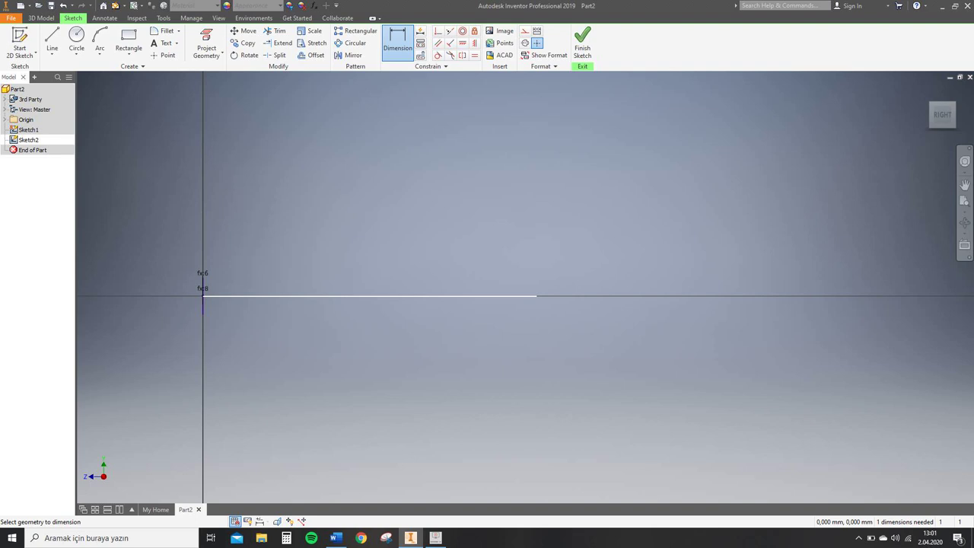
left_click(384, 296)
left_click(349, 337)
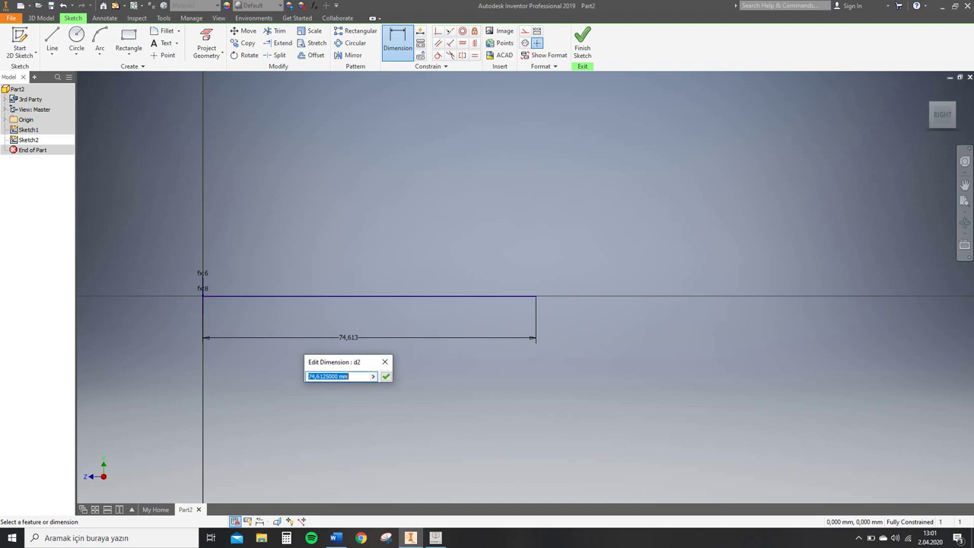
left_click(372, 376)
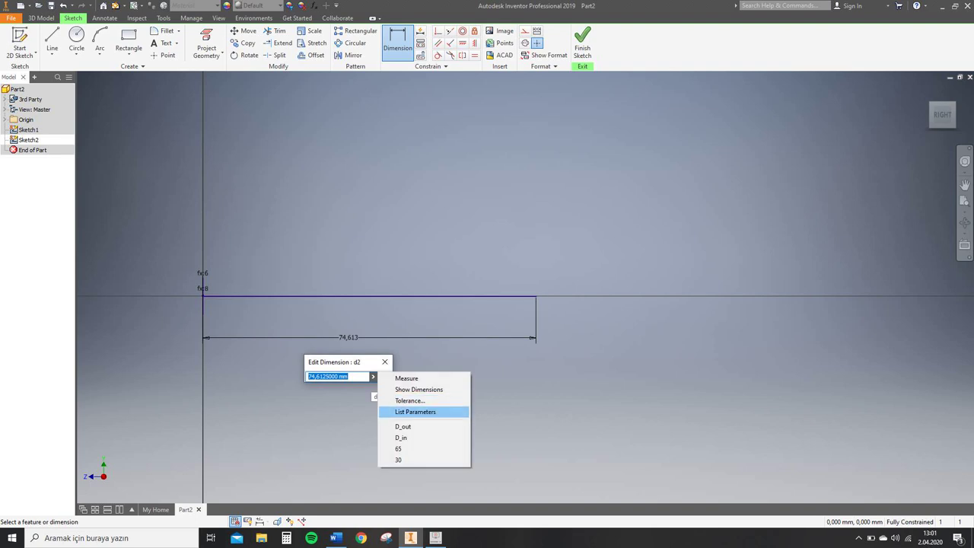
left_click(419, 410)
left_click(316, 416)
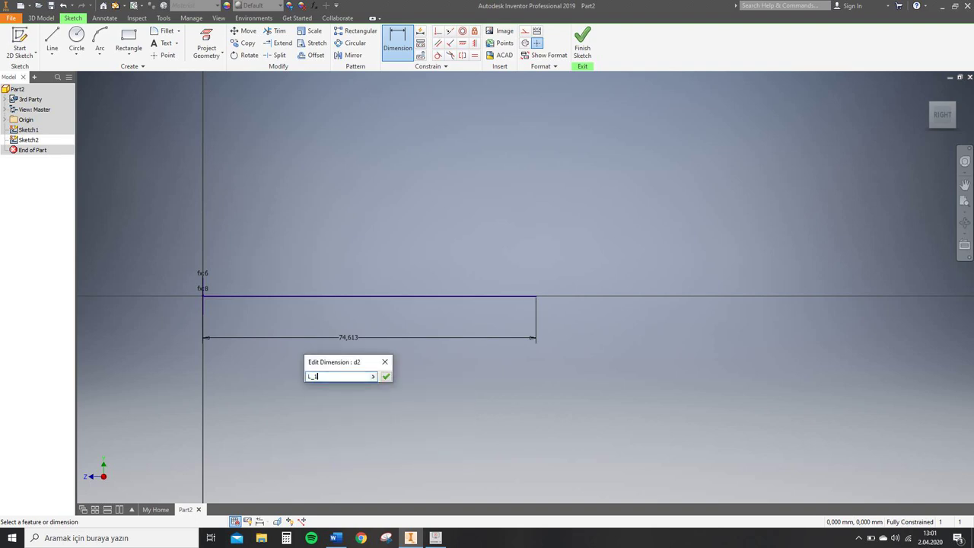
key("Return")
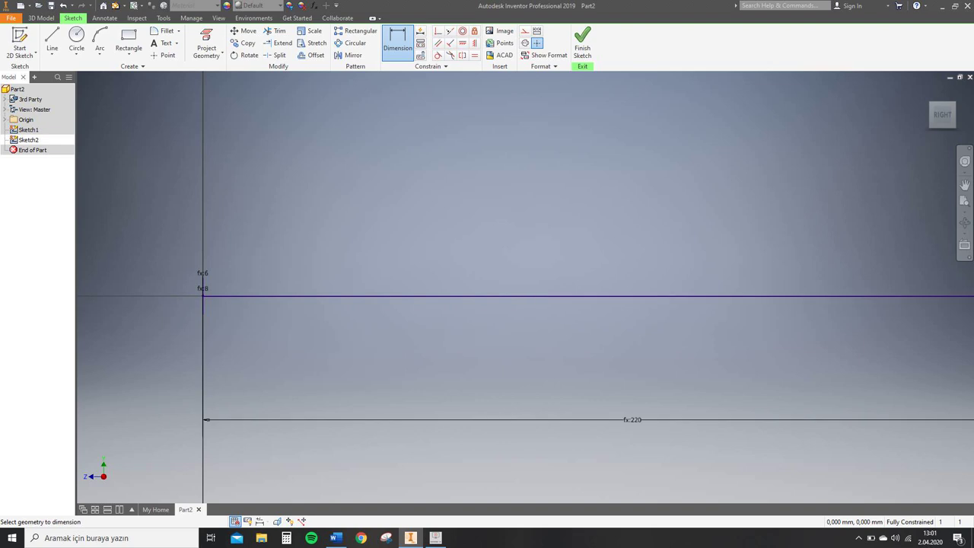
Draw a three-point arc curving upward from the line's free end, about 42 mm across and 25 mm high.
left_click(965, 185)
left_click_drag(761, 244, 616, 256)
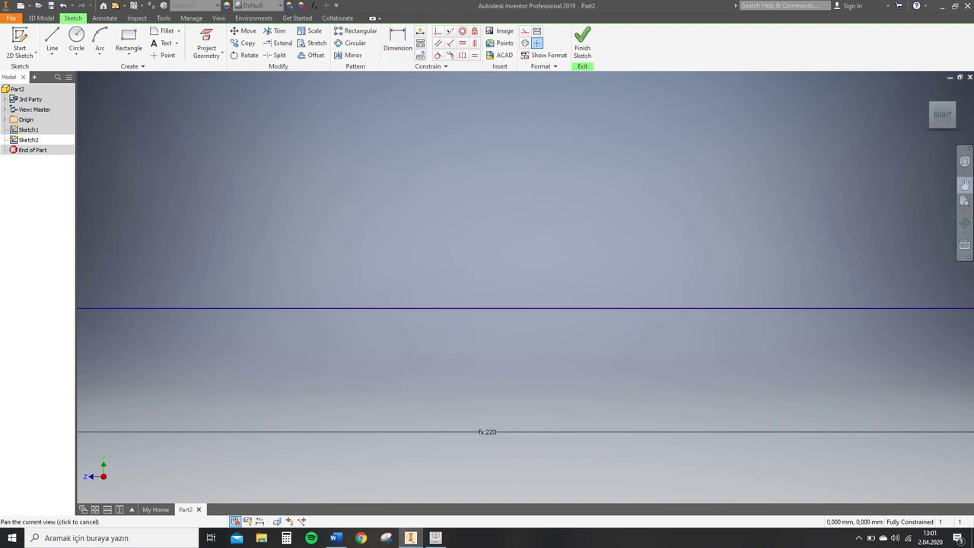
scroll(701, 234, "up", 3)
left_click_drag(700, 233, 476, 268)
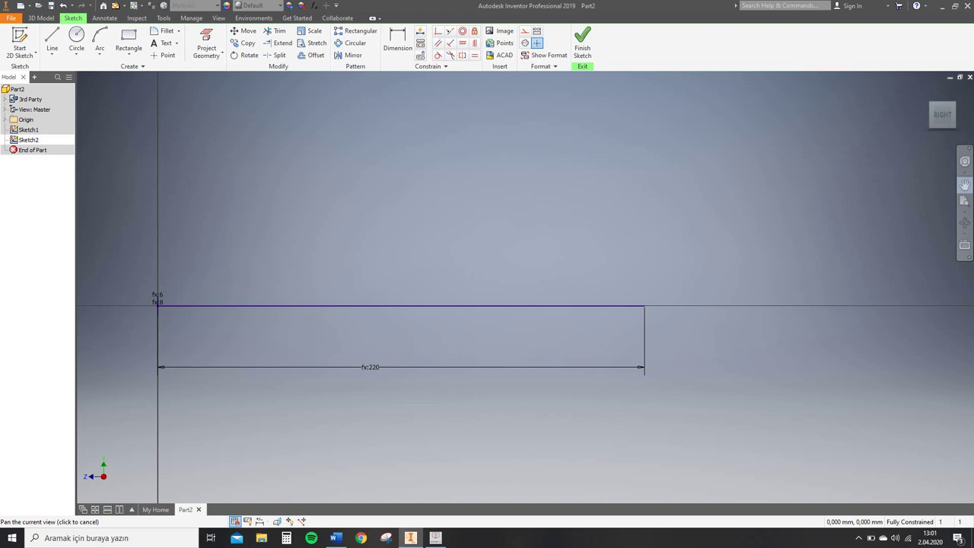
scroll(662, 288, "down", 2)
key("d")
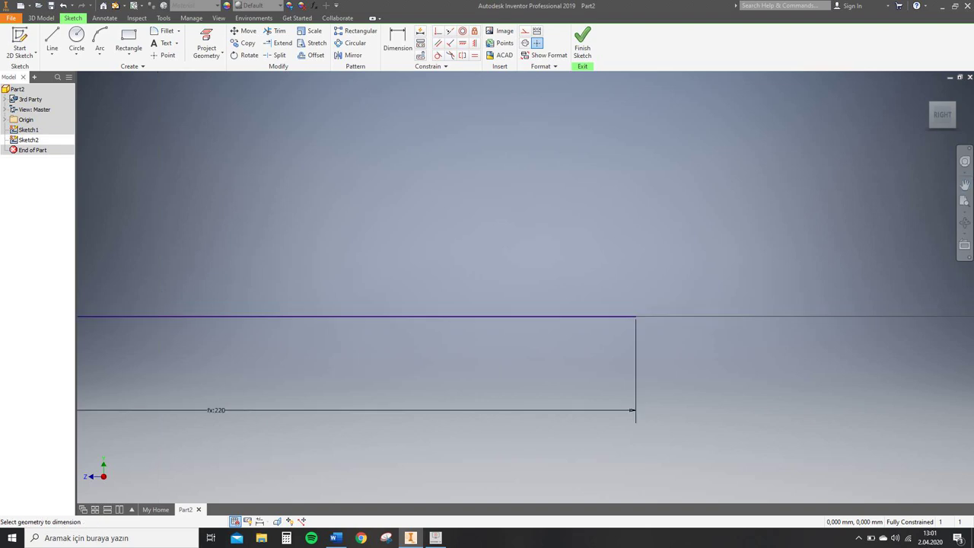
left_click(100, 54)
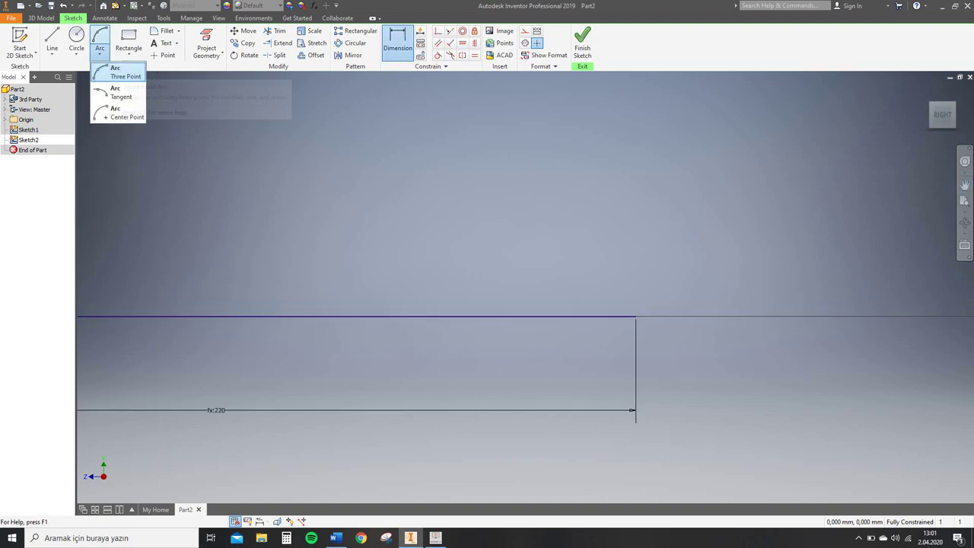
left_click(122, 72)
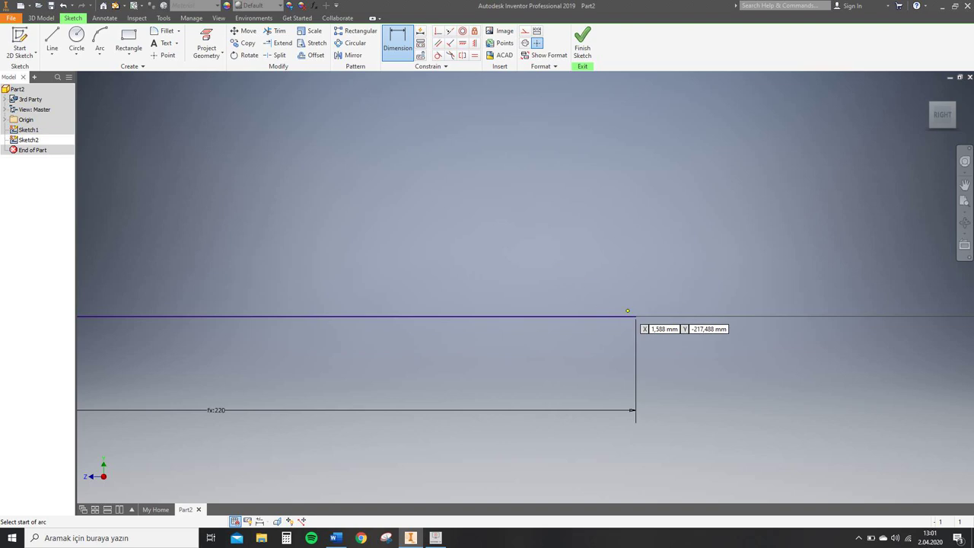
left_click(637, 316)
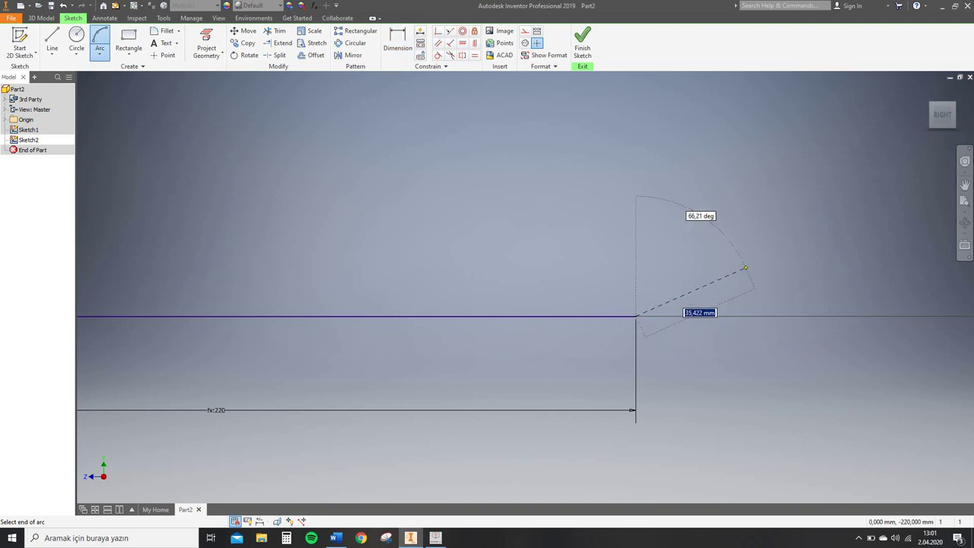
left_click(776, 231)
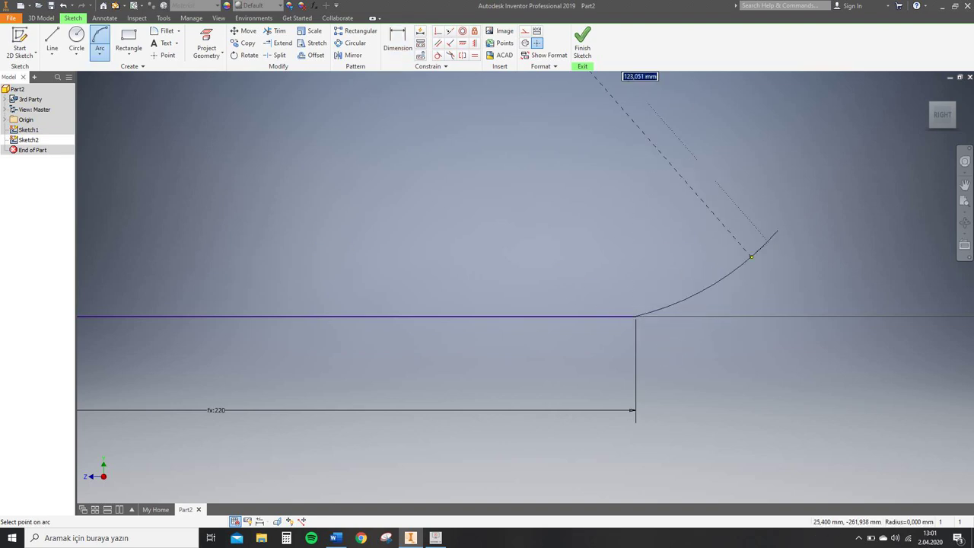
left_click(740, 266)
key("Escape")
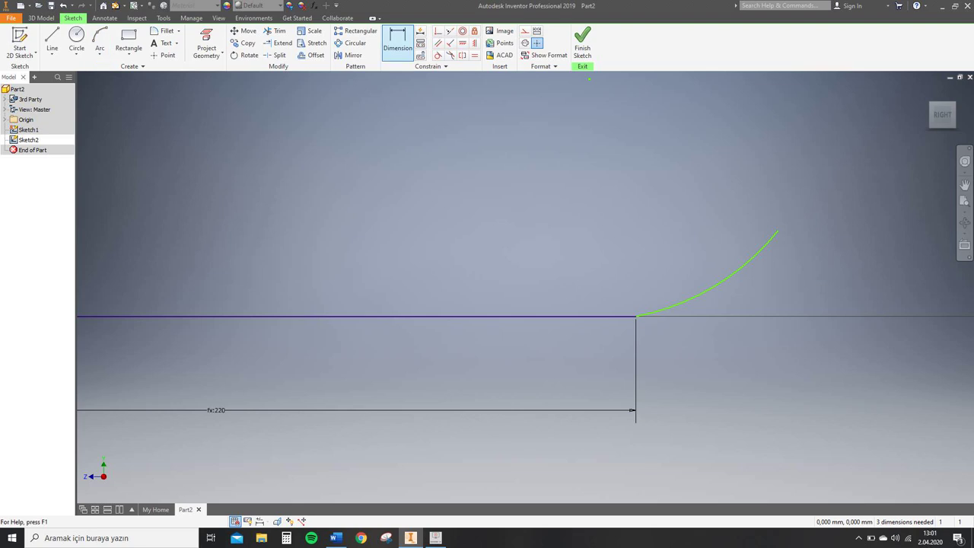
Dimension the horizontal distance between the arc's endpoints with the linked parameter L_2.
left_click(397, 42)
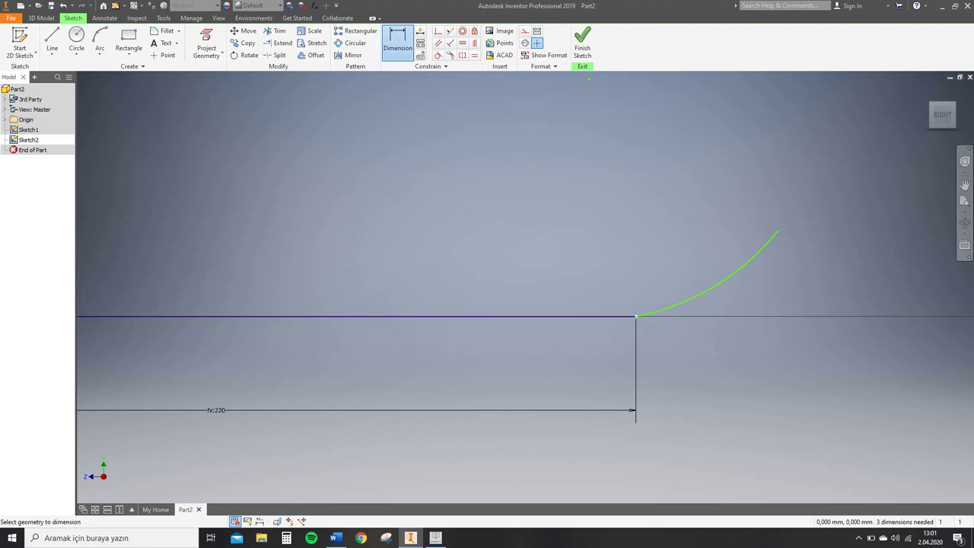
left_click(778, 230)
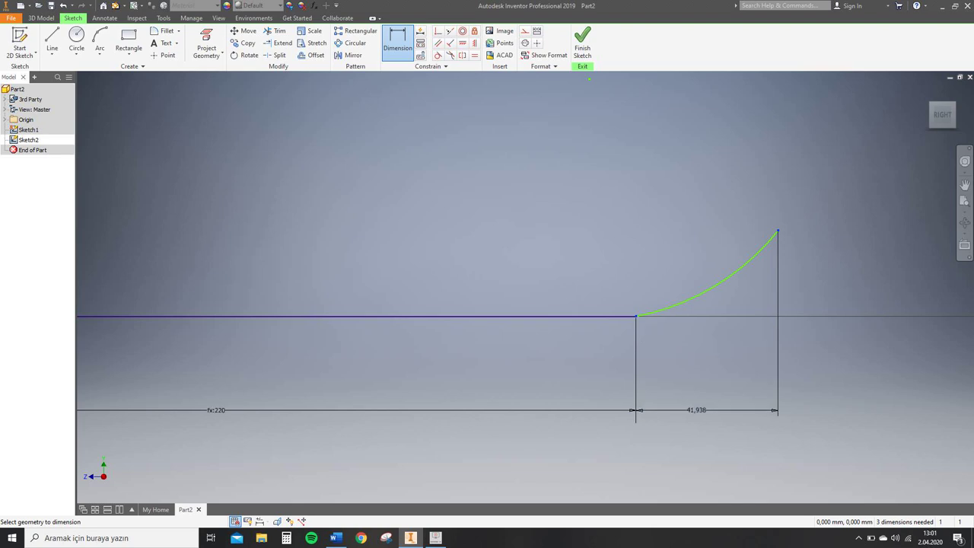
left_click(696, 411)
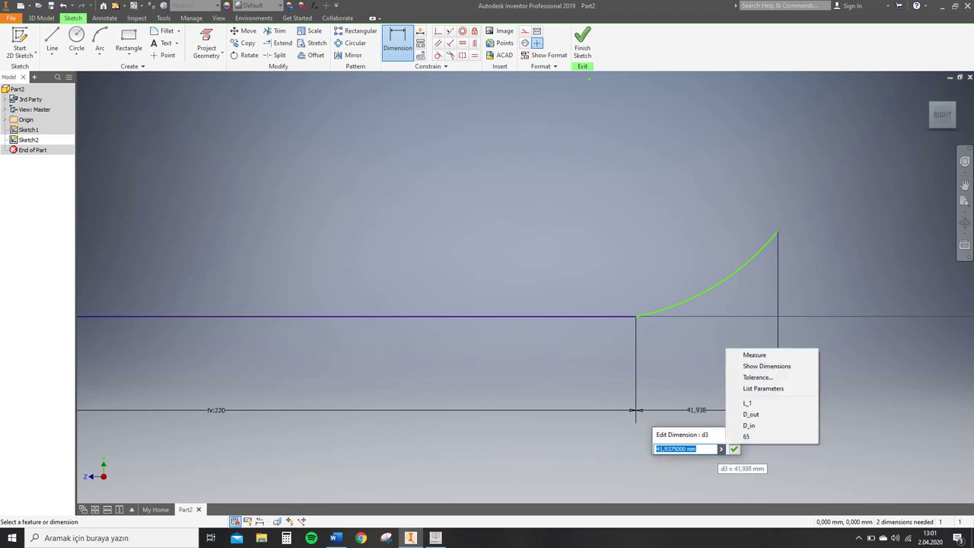
left_click(721, 449)
left_click(763, 388)
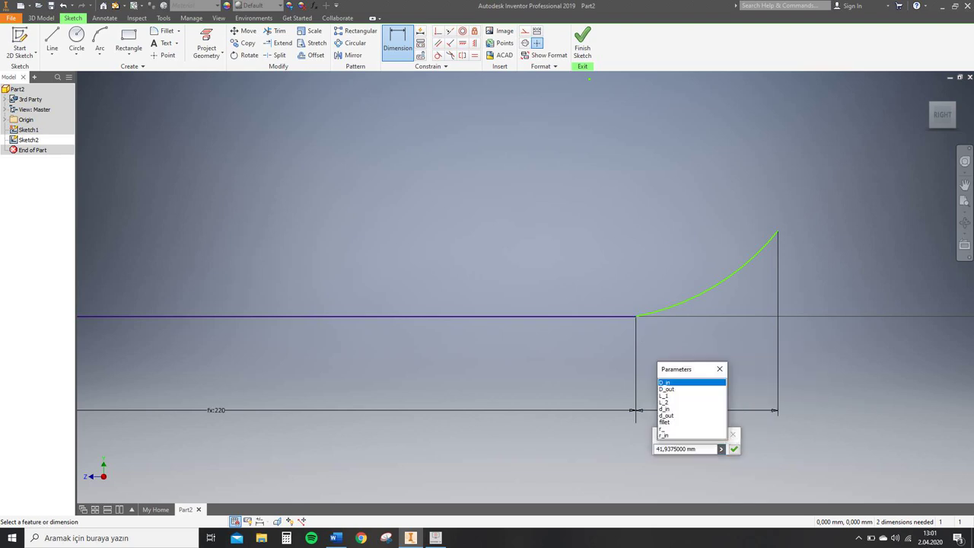
left_click(665, 403)
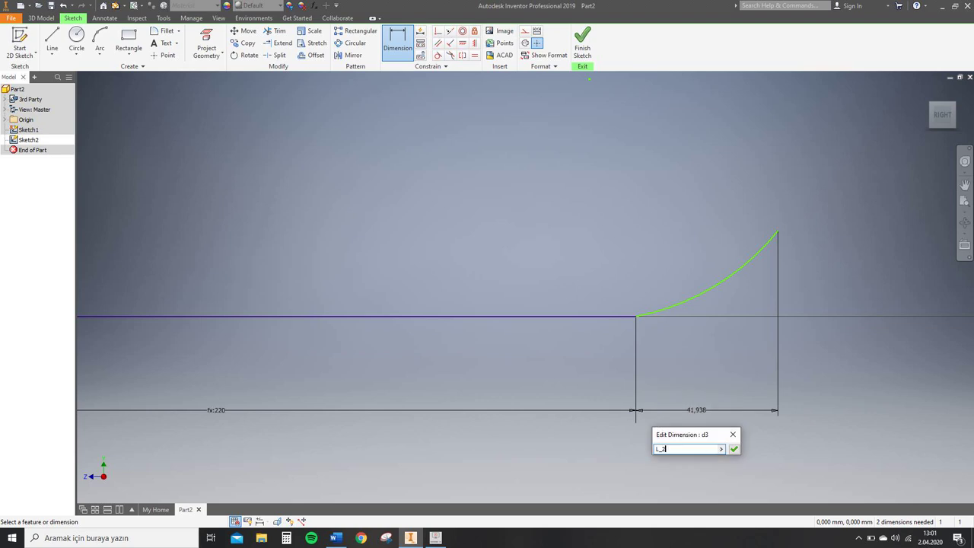
key("Return")
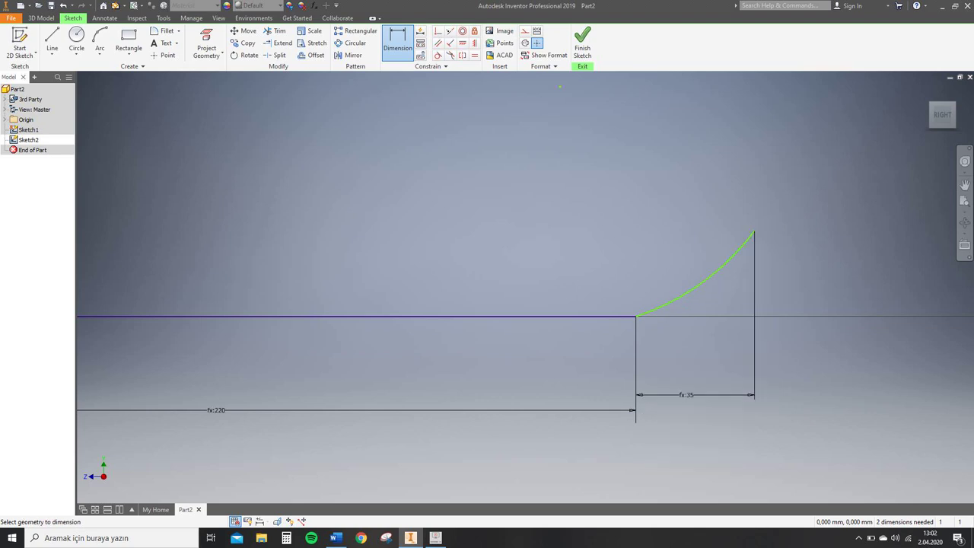
Dimension the arc's radius with the linked parameter r_.
left_click(704, 280)
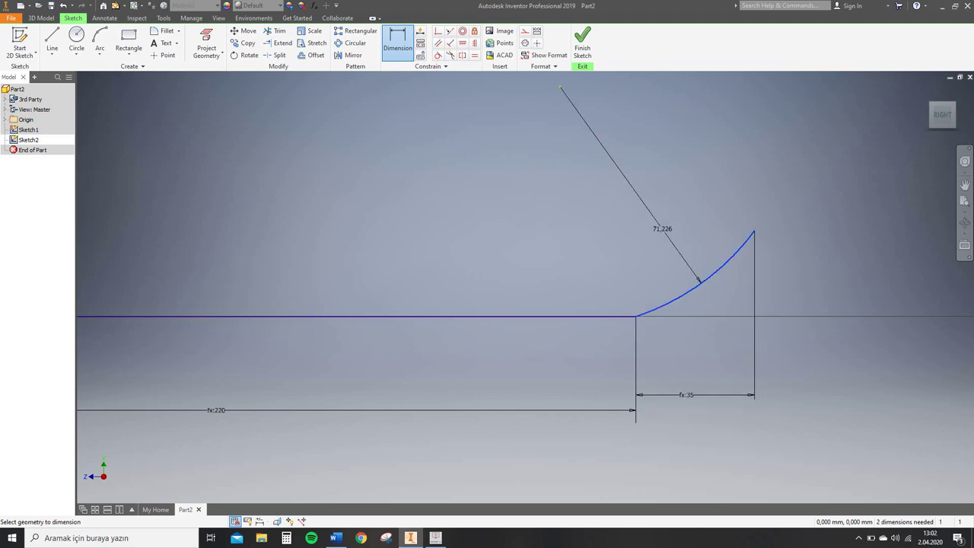
left_click(662, 232)
left_click(687, 268)
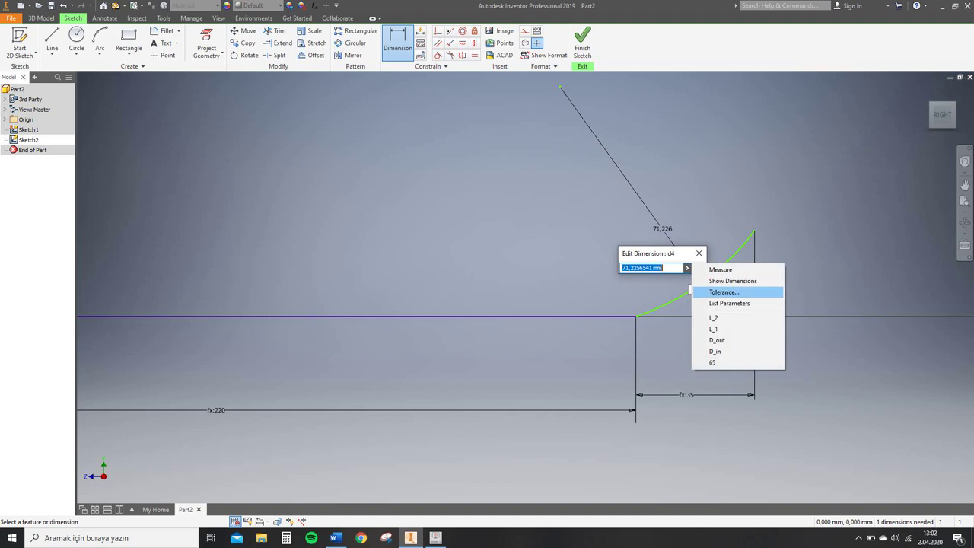
left_click(727, 303)
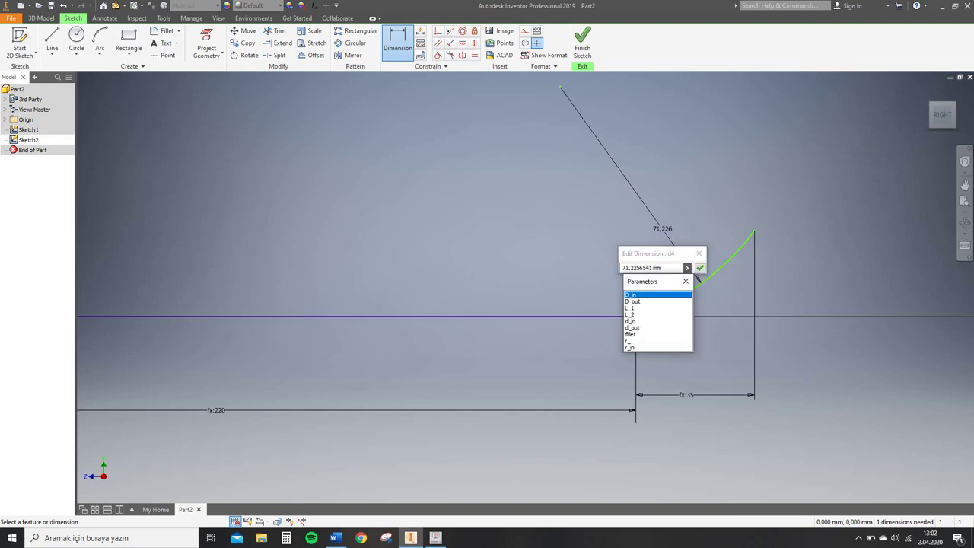
left_click(630, 341)
key("Return")
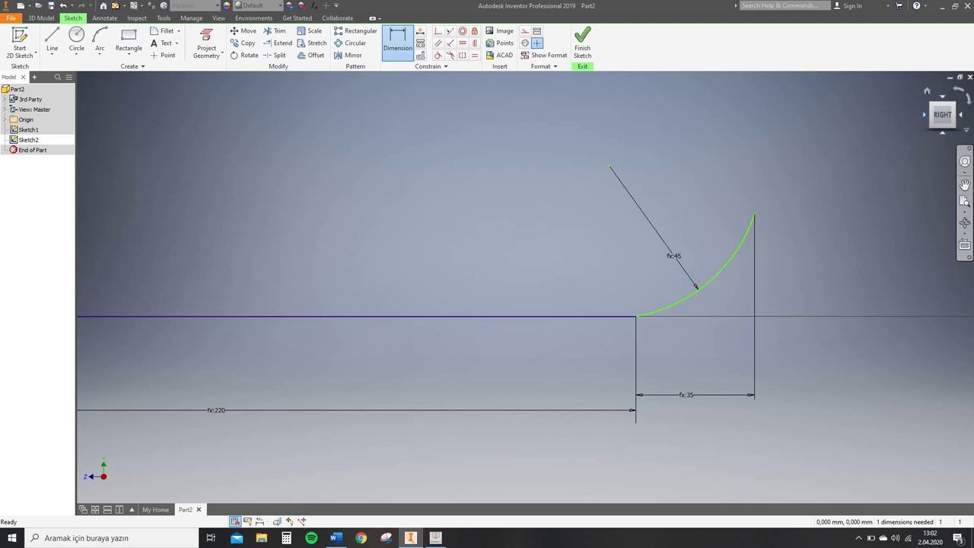
Sweep the ring profile along the connected line-and-arc path as a solid, with path orientation, zero taper and zero twist.
left_click(926, 91)
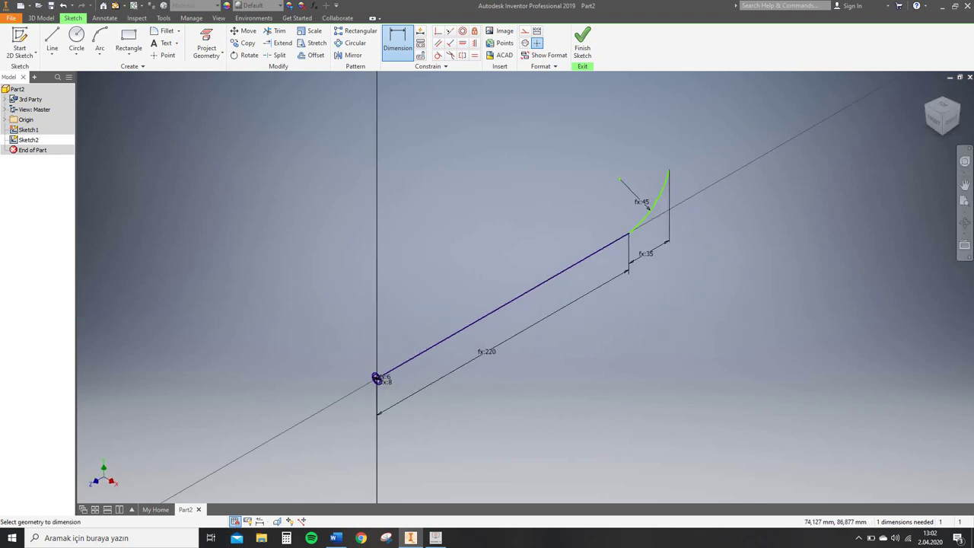
scroll(461, 311, "up", 3)
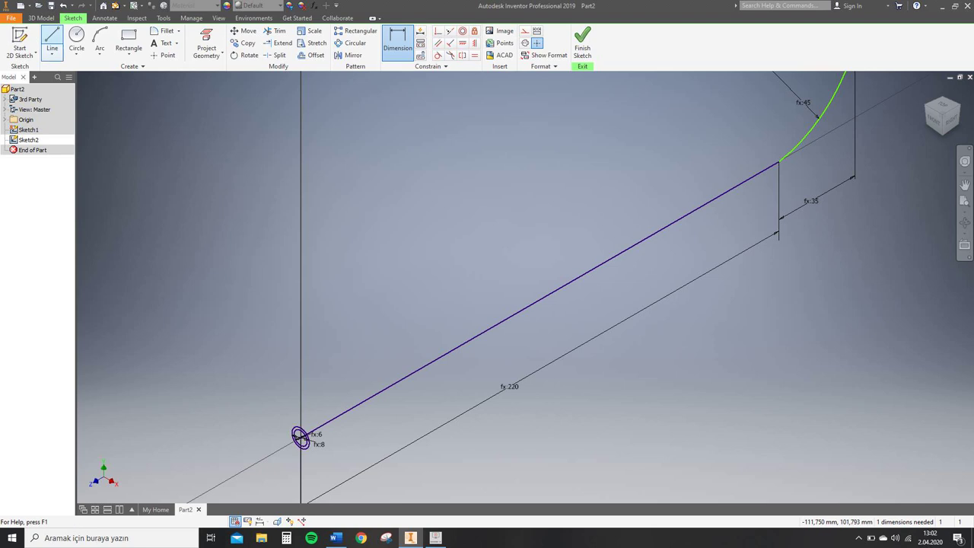
left_click(41, 18)
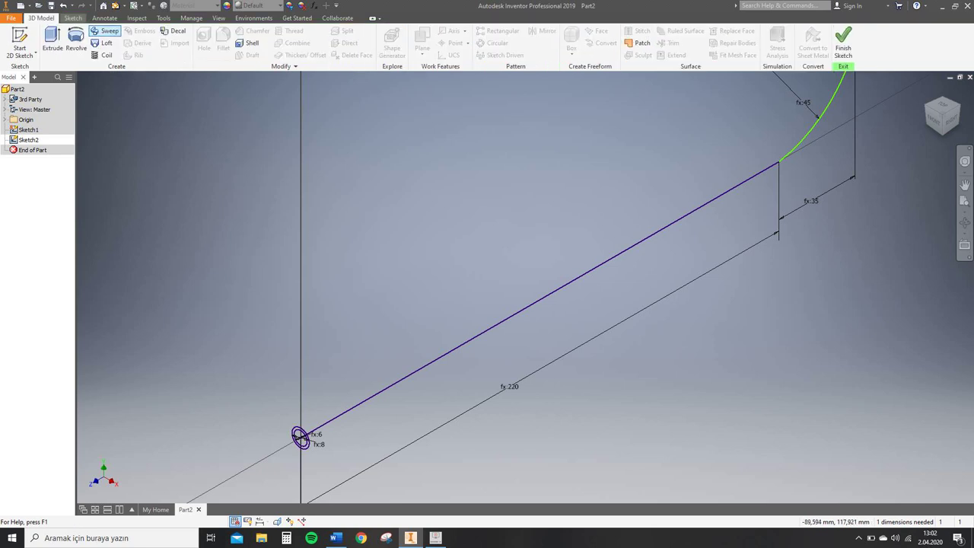
left_click(105, 30)
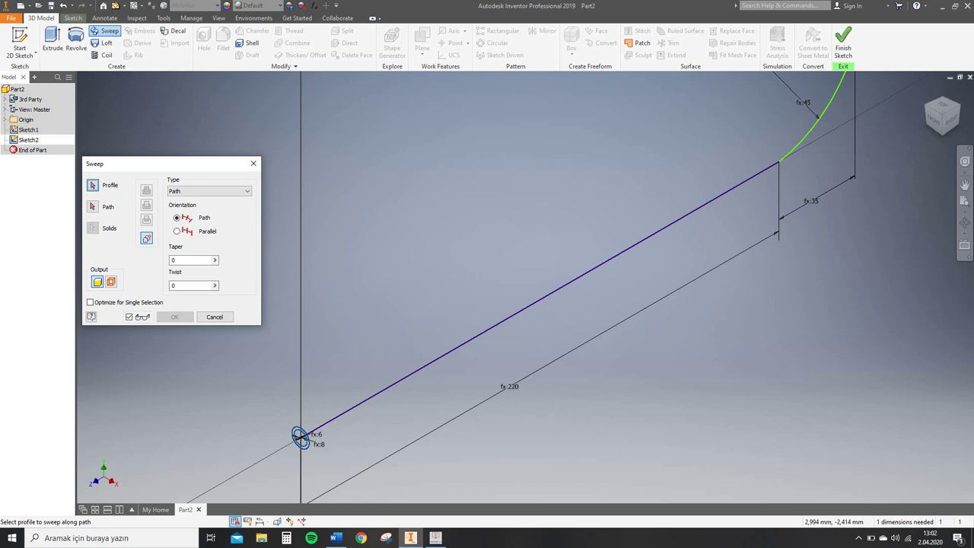
left_click(299, 436)
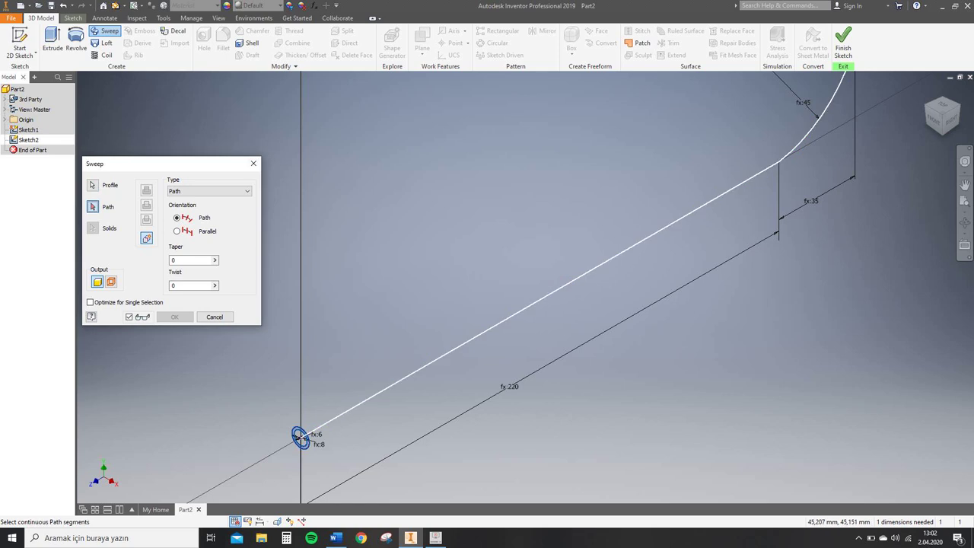
left_click(300, 436)
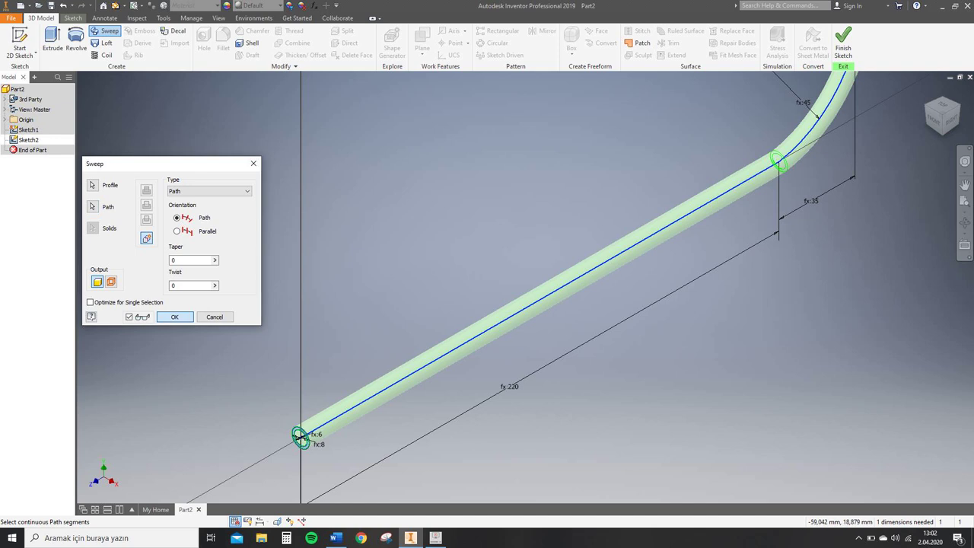
key("Return")
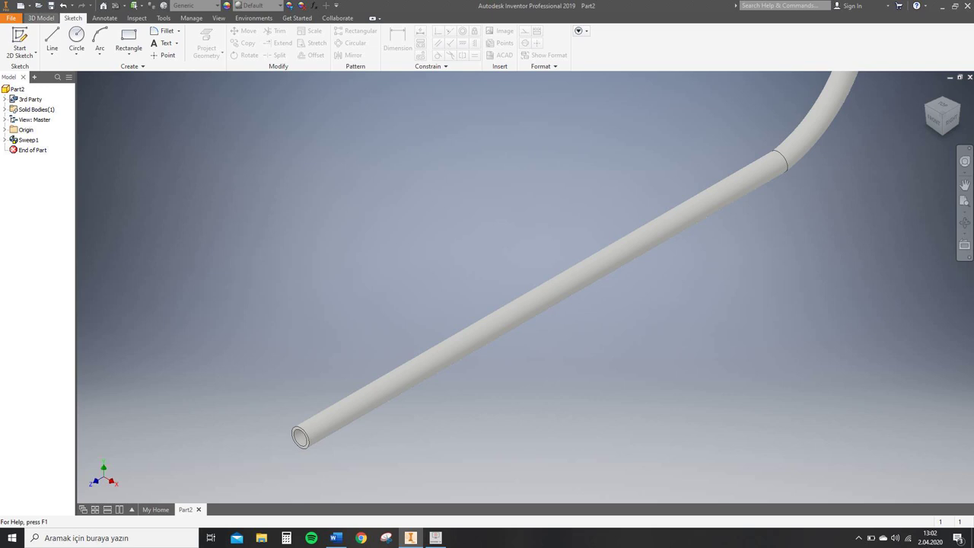
Create a work plane offset -65 mm from the origin YZ plane.
left_click(41, 17)
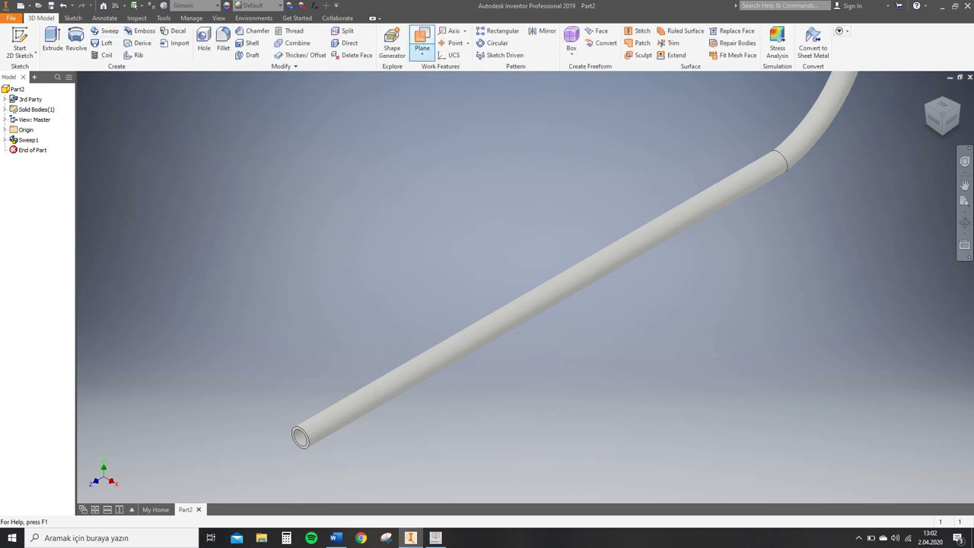
left_click(422, 48)
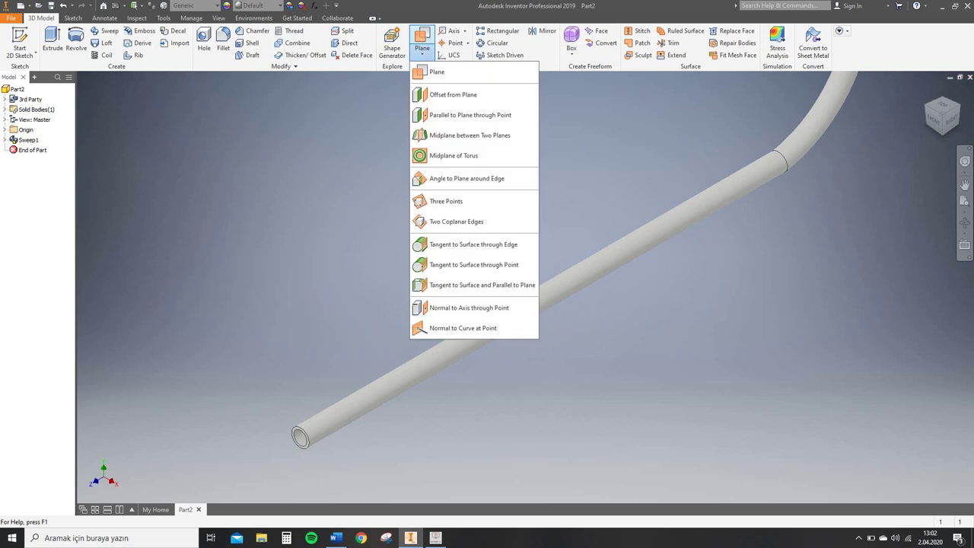
left_click(453, 94)
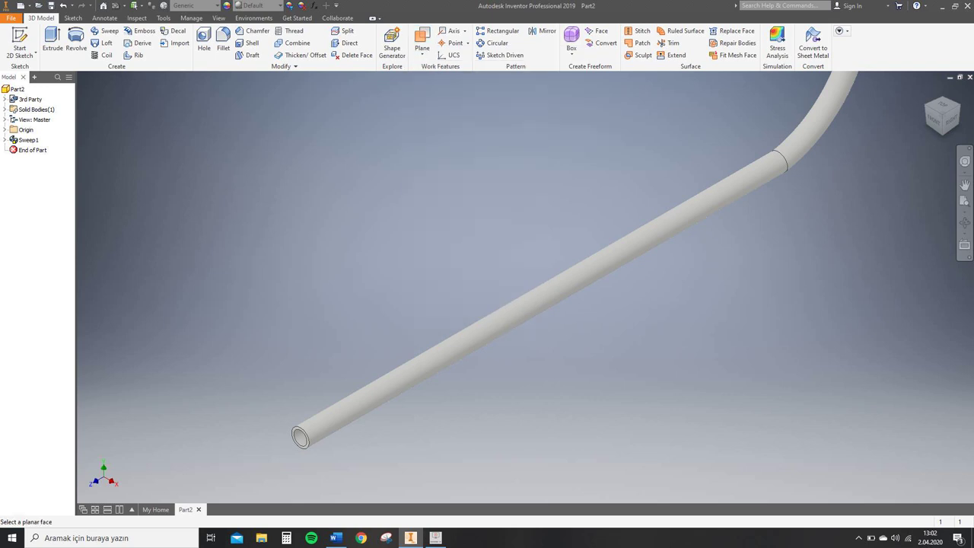
left_click(5, 130)
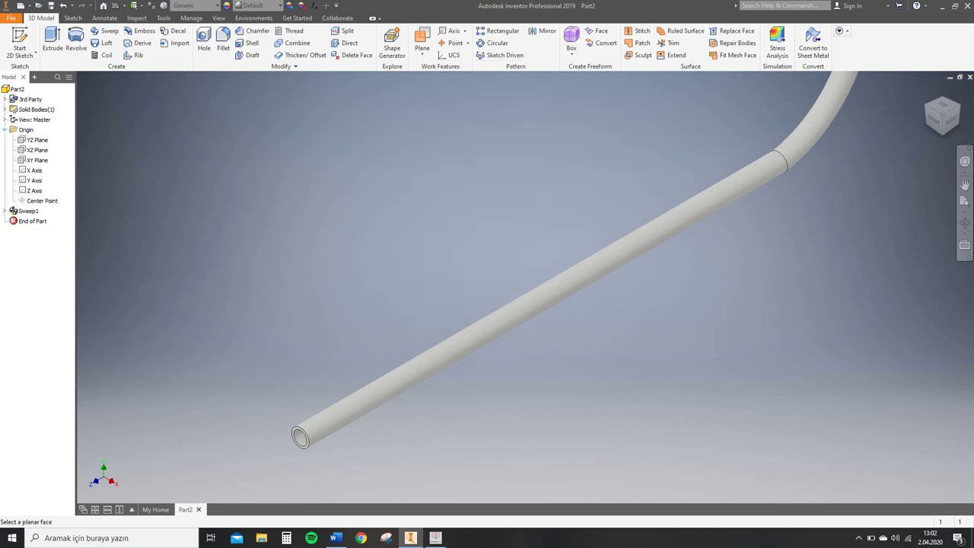
left_click(37, 140)
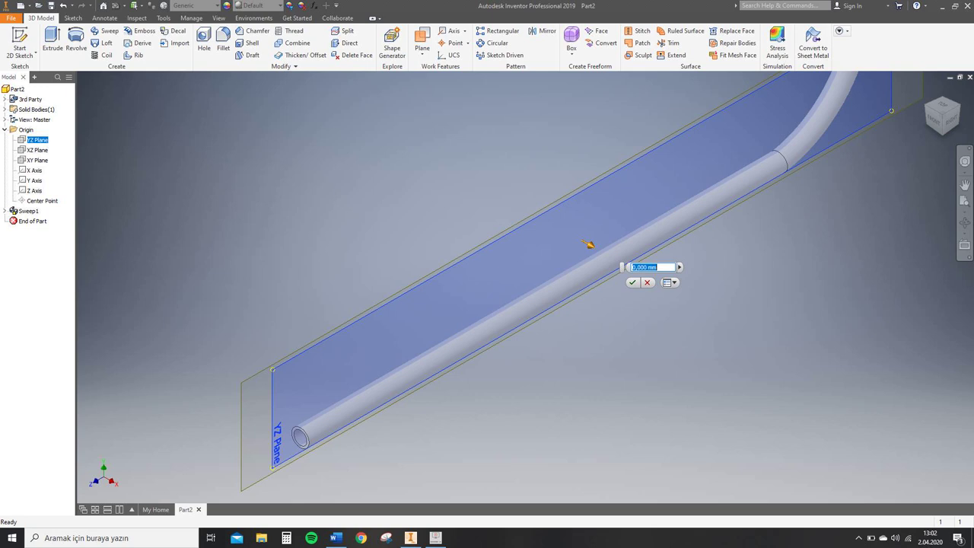
left_click_drag(588, 243, 501, 194)
left_click(466, 154)
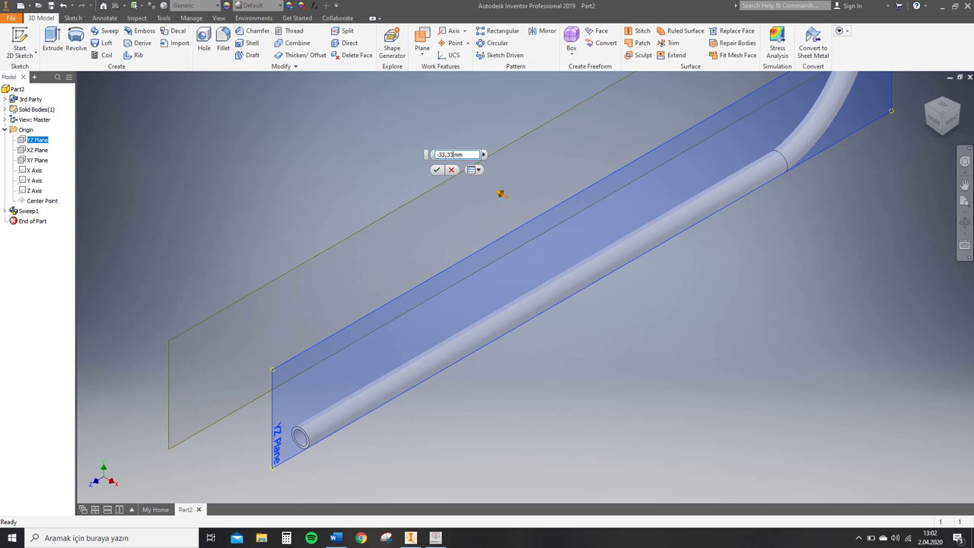
key("BackSpace")
type("65")
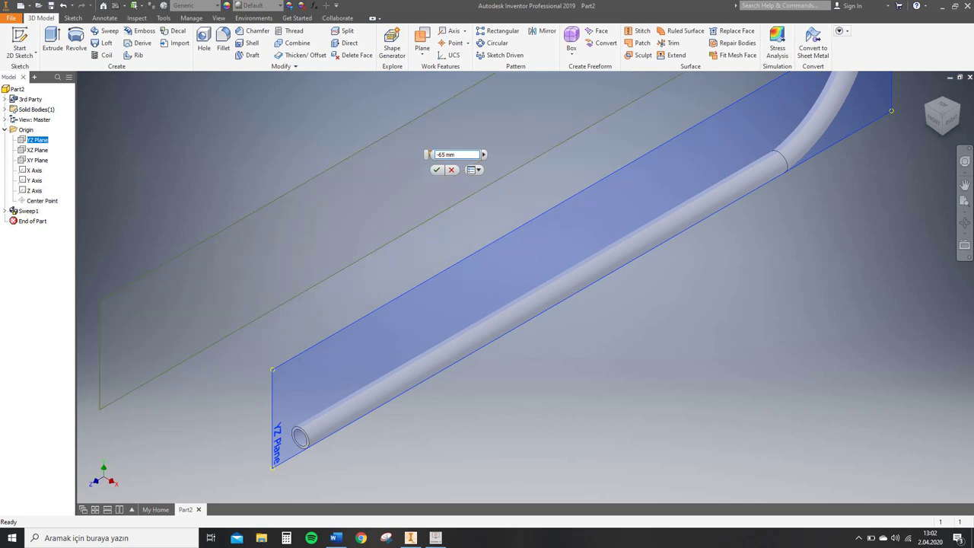
key("Return")
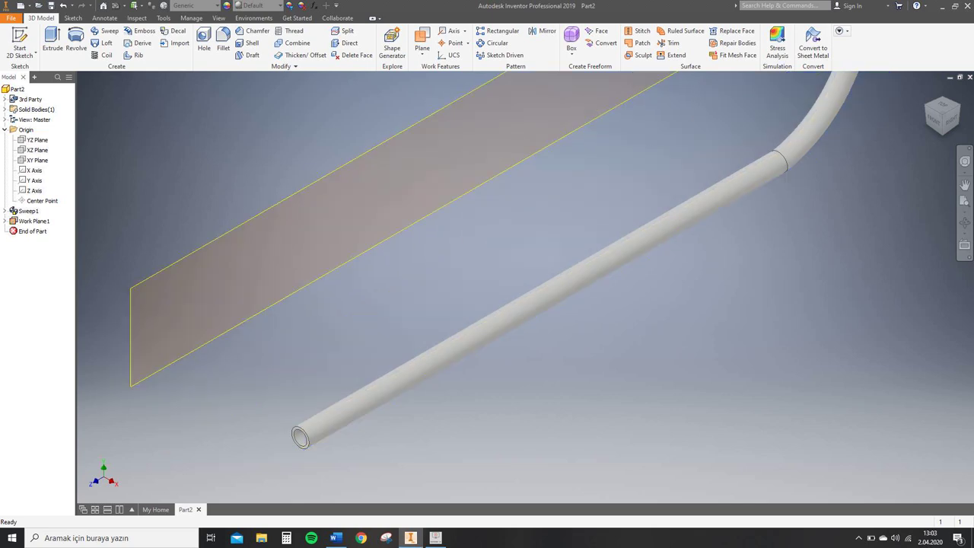
Mirror the swept tube feature about the offset work plane.
left_click(965, 185)
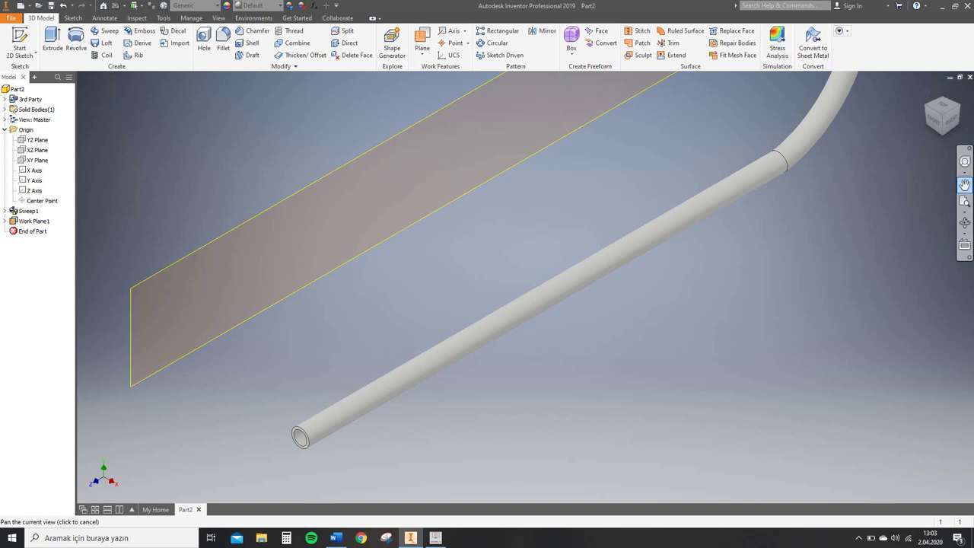
left_click_drag(685, 267, 711, 310)
scroll(571, 253, "up", 5)
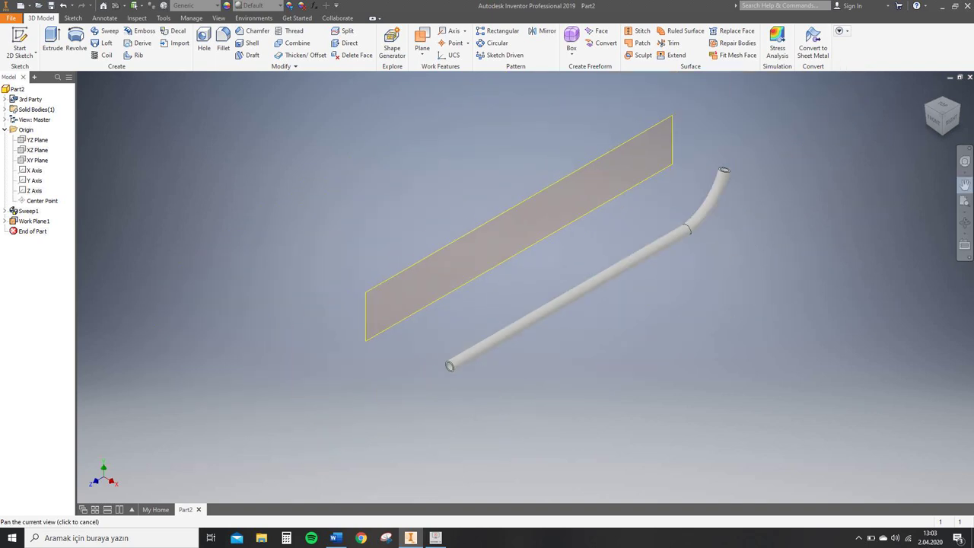
middle_click_drag(571, 253, 602, 322)
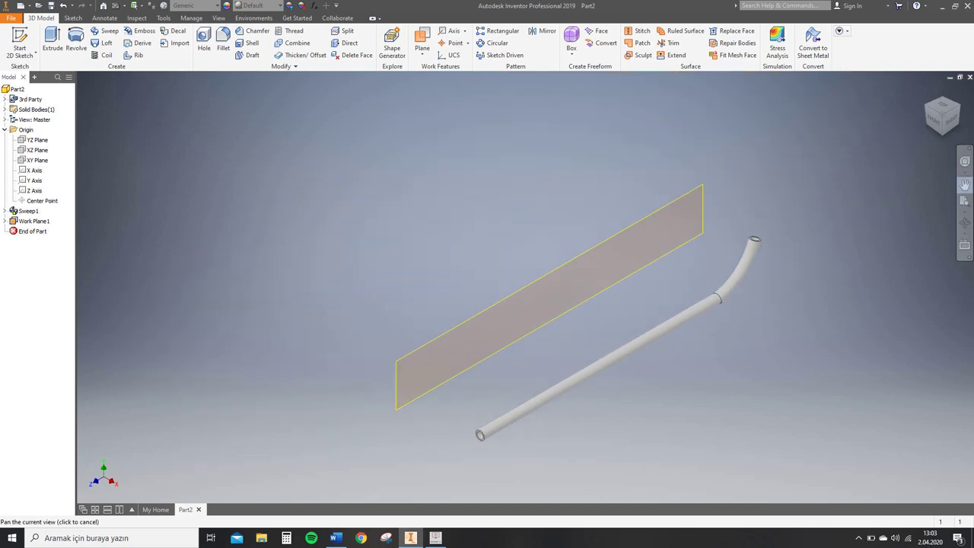
left_click(545, 31)
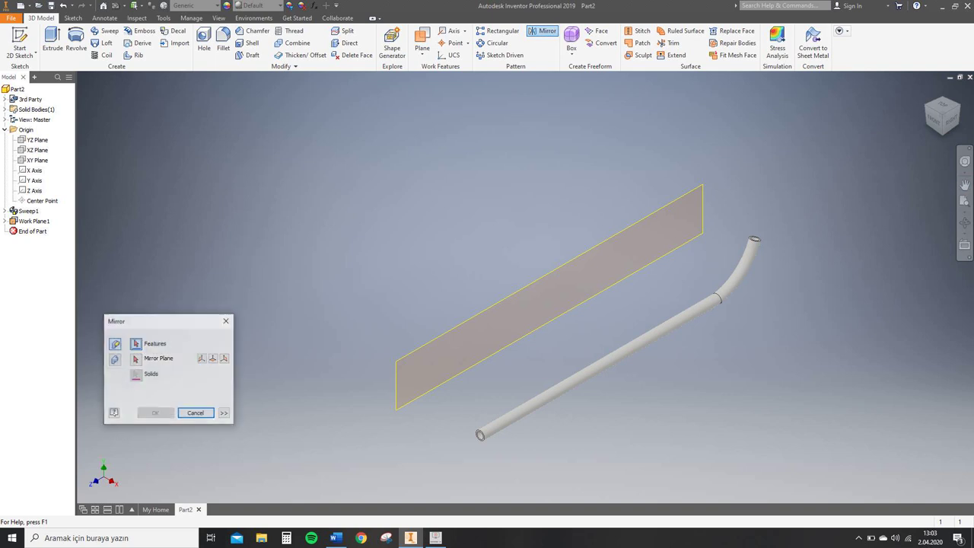
left_click_drag(152, 321, 231, 335)
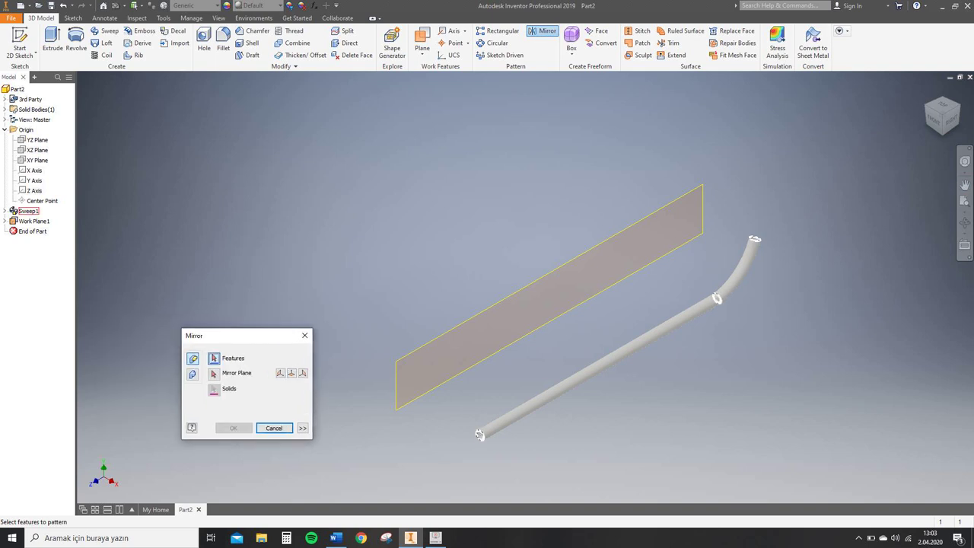
left_click(479, 434)
left_click(214, 374)
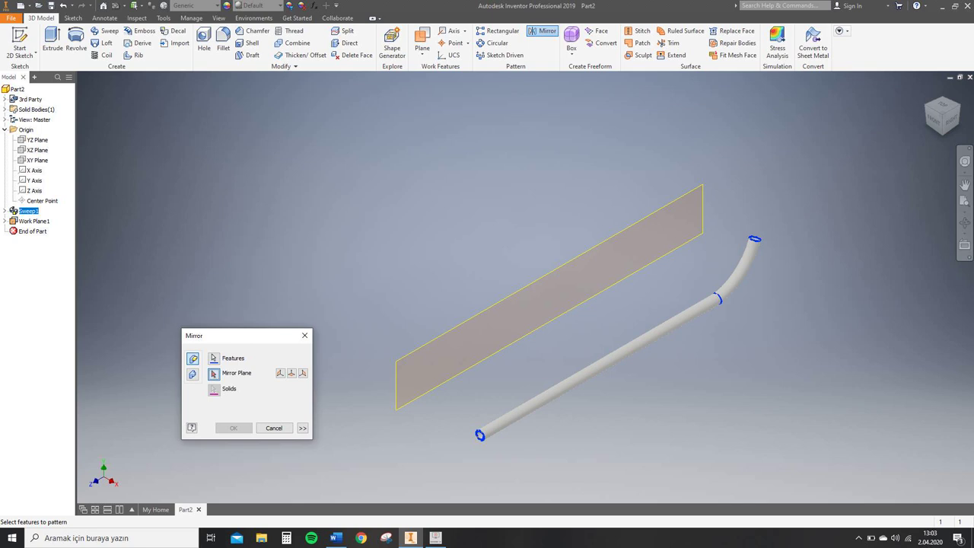
left_click(34, 221)
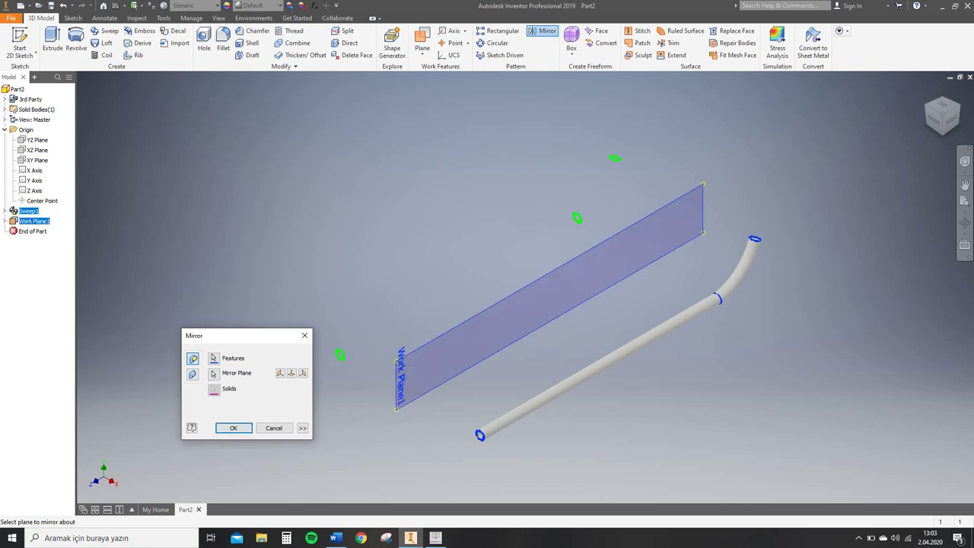
left_click(233, 427)
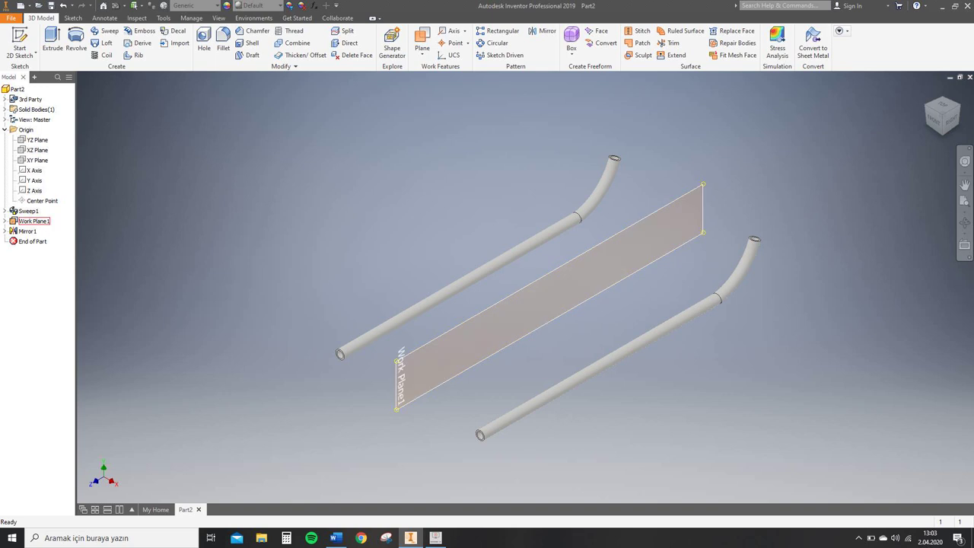
Turn off the visibility of the offset work plane between the two tubes.
right_click(34, 220)
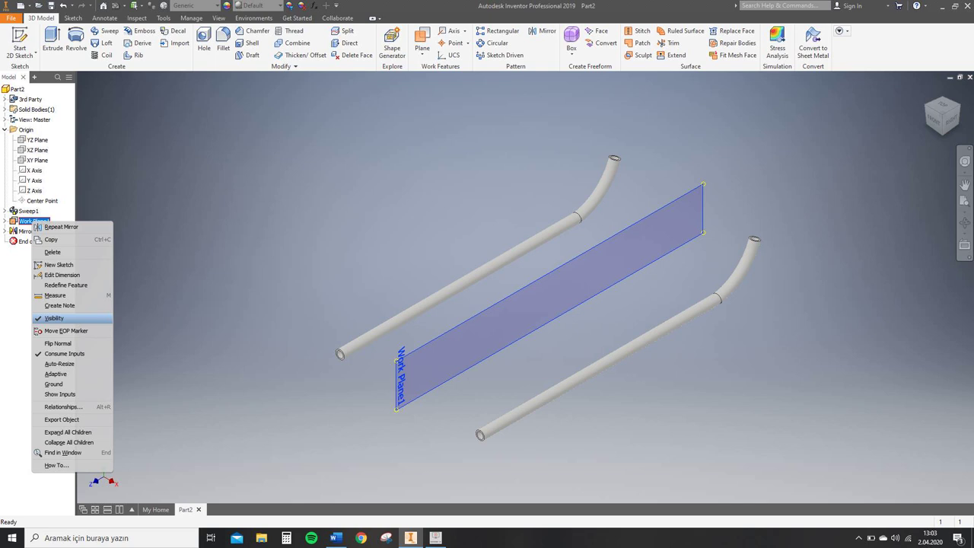
left_click(55, 319)
right_click(33, 221)
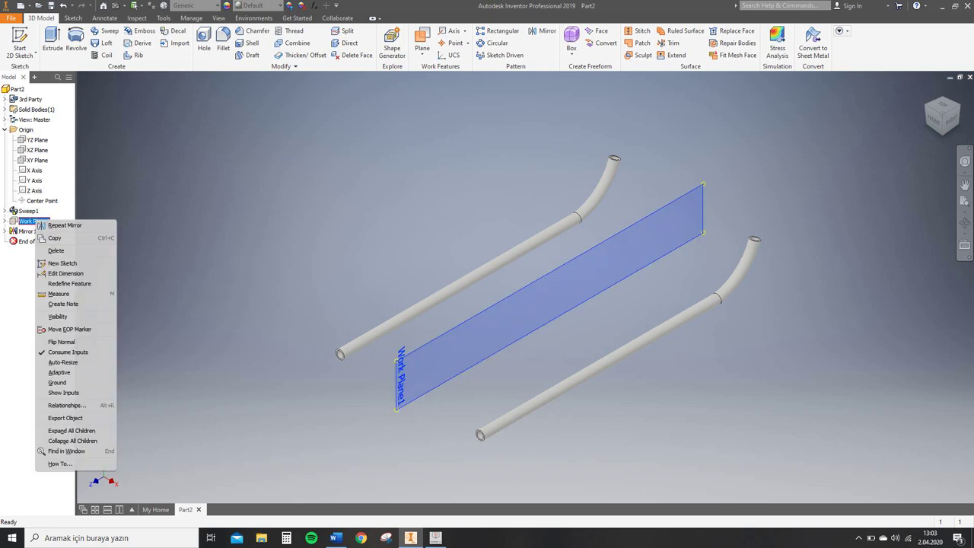
left_click(58, 316)
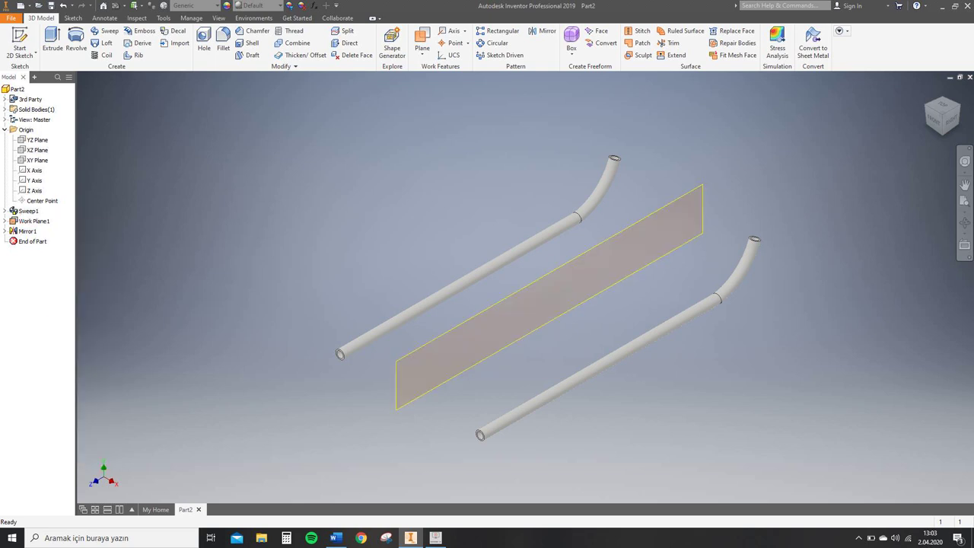
right_click(34, 221)
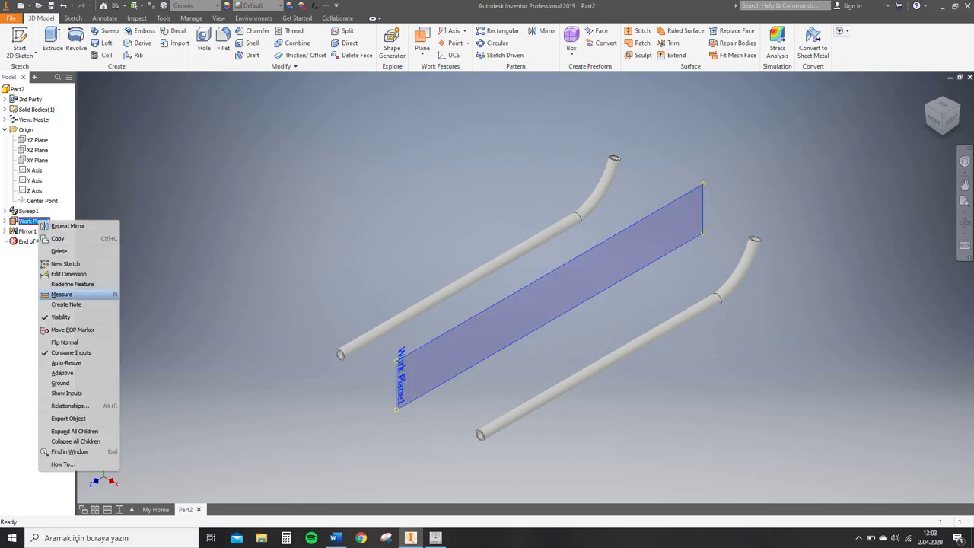
left_click(58, 318)
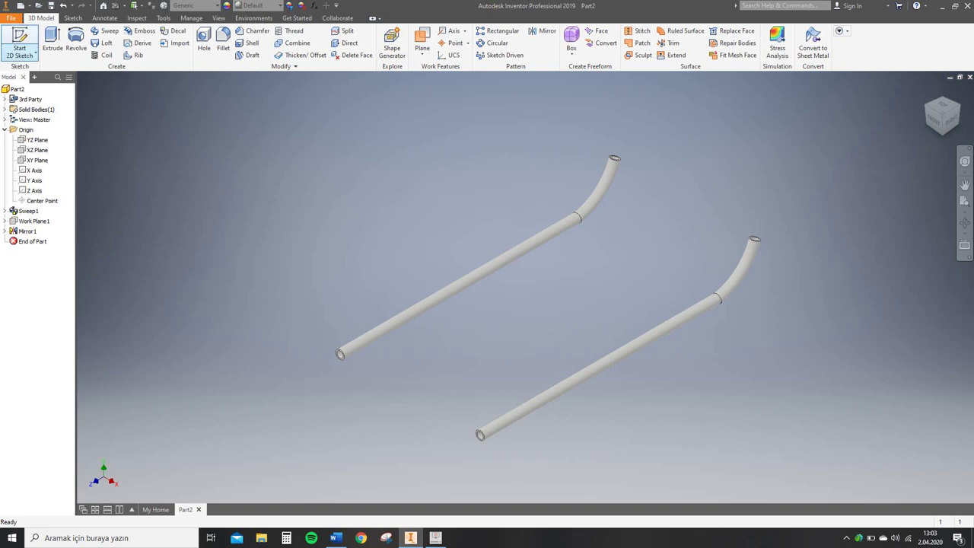
Start a new 2D sketch on the origin XZ plane.
left_click(19, 40)
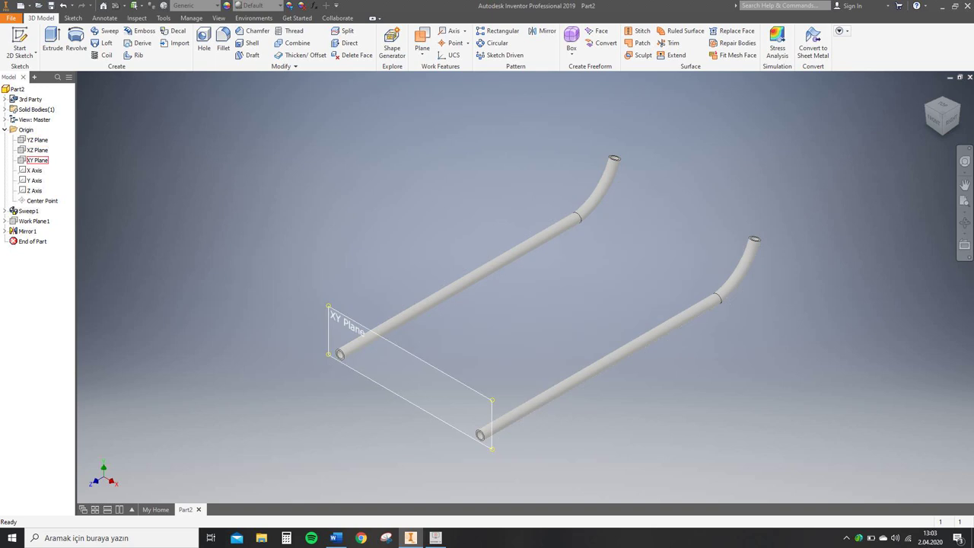
left_click(36, 150)
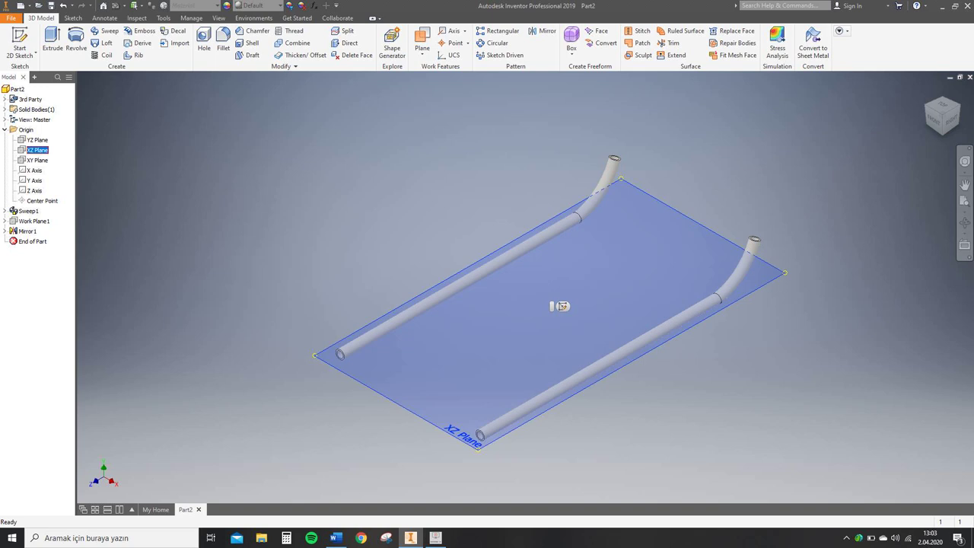
left_click(20, 40)
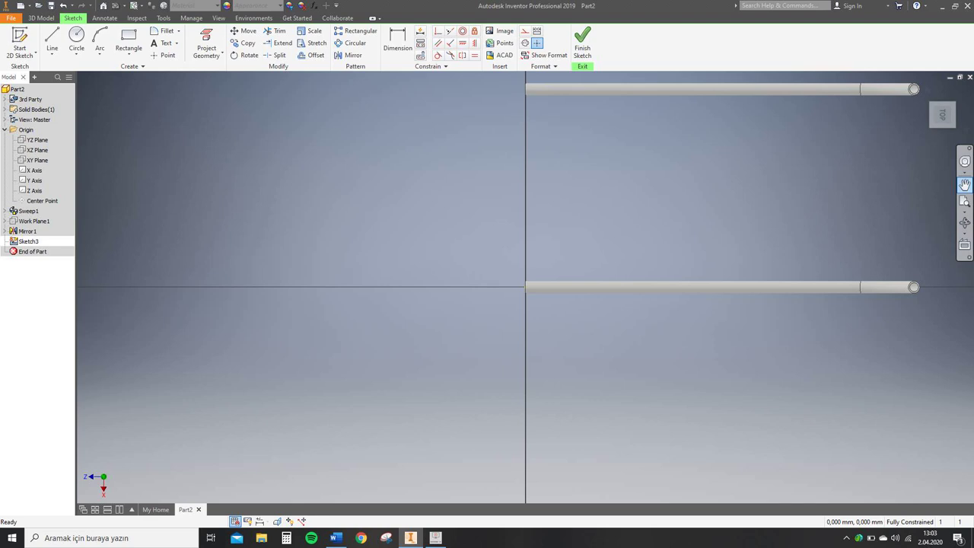
Sketch a circle about 6.35 mm in diameter on the lower tube's axis, centred about 25.4 mm from the origin.
left_click(965, 185)
left_click_drag(807, 228, 604, 269)
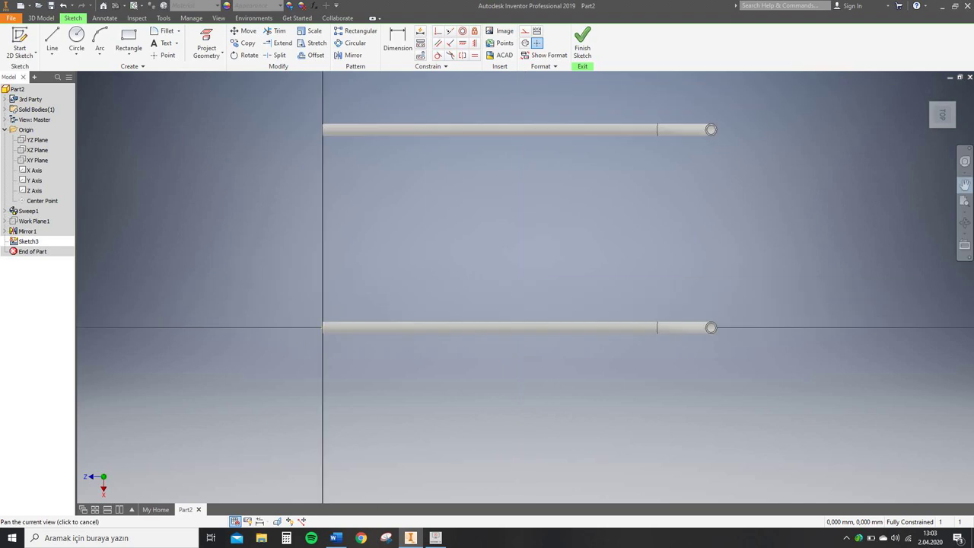
scroll(356, 311, "up", 2)
left_click_drag(355, 312, 351, 368)
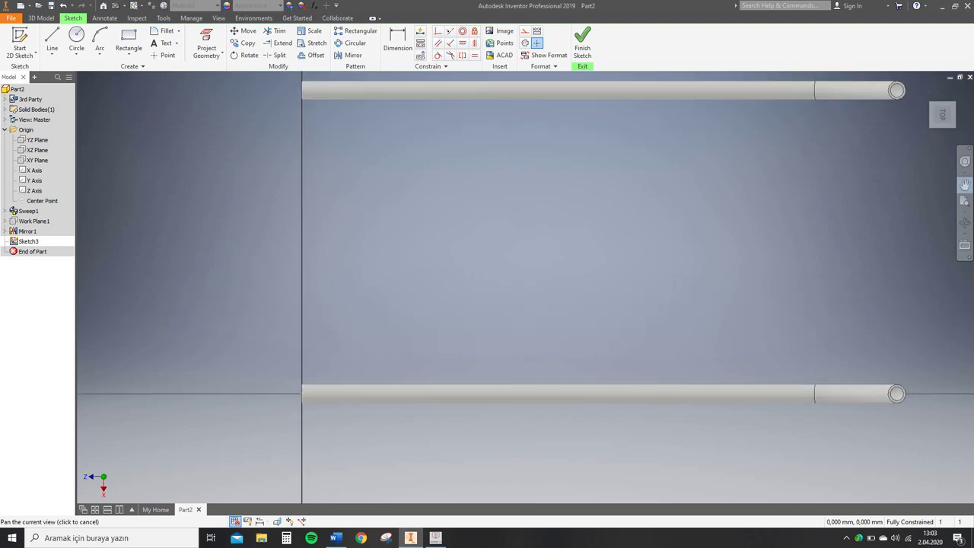
scroll(384, 417, "up", 2)
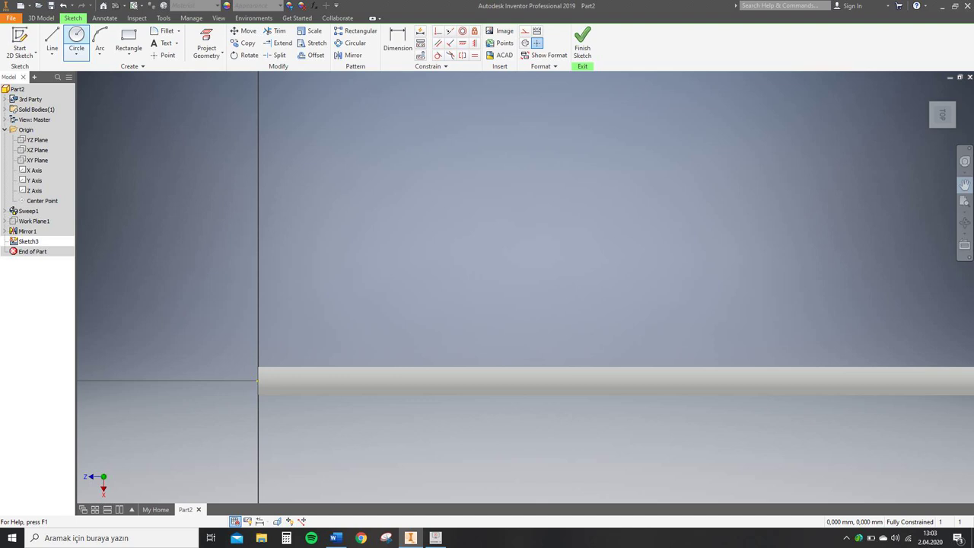
left_click(76, 38)
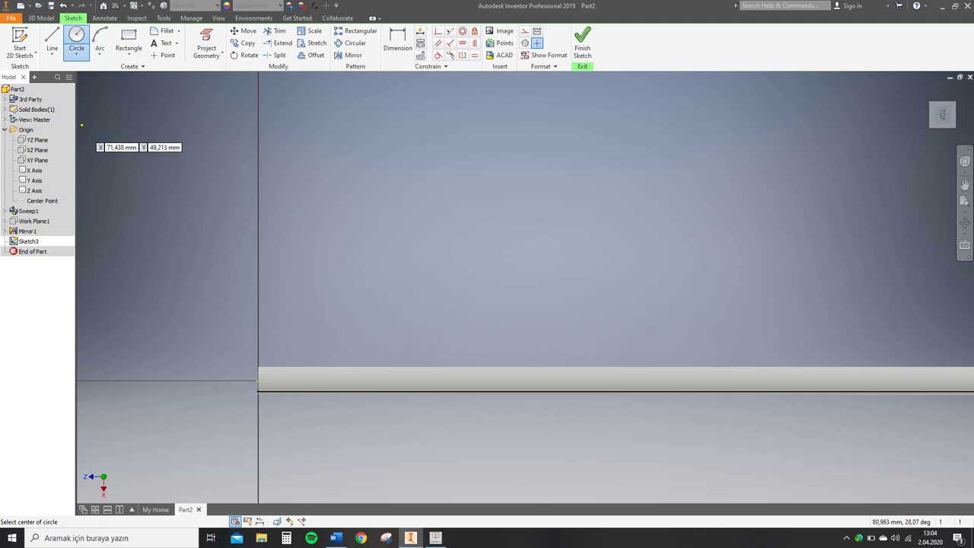
key("Escape")
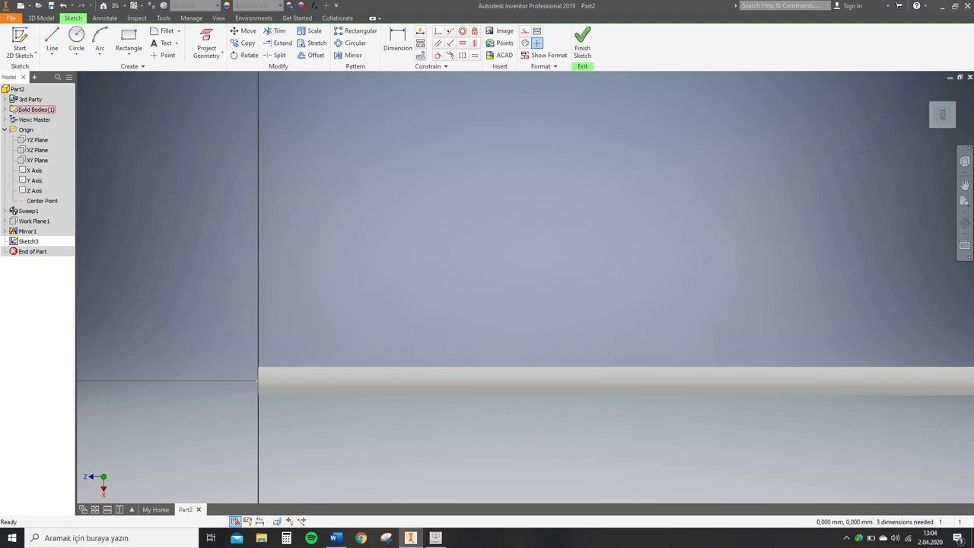
Hide the solid body so that only the sketch geometry is displayed.
right_click(41, 108)
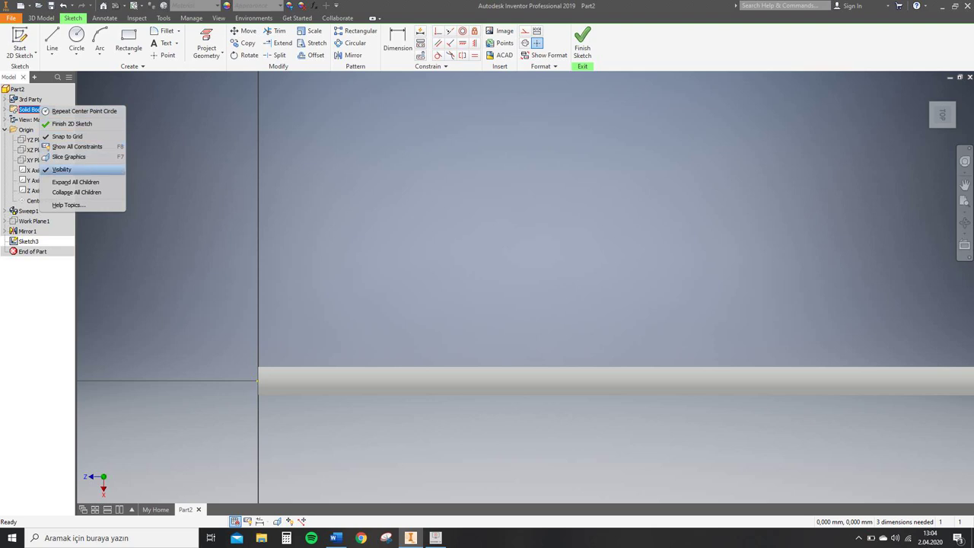
left_click(60, 169)
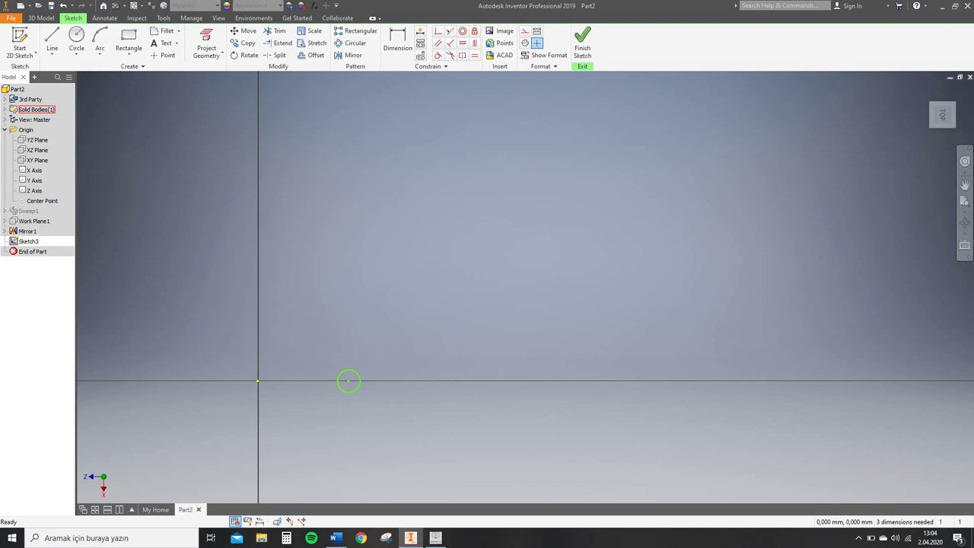
left_click(435, 538)
left_click(739, 470)
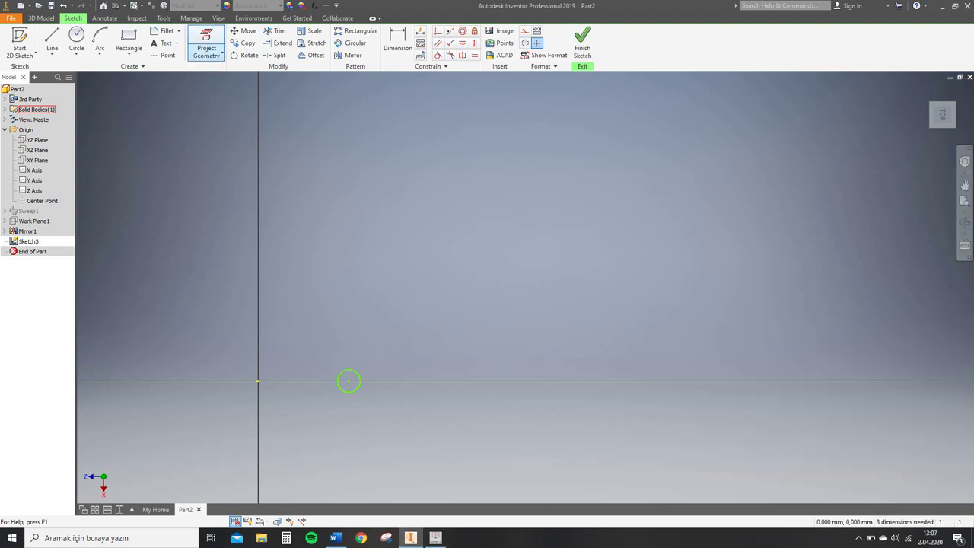
Sketch a larger circle about 13.5 mm in diameter, concentric with the existing circle.
left_click(76, 38)
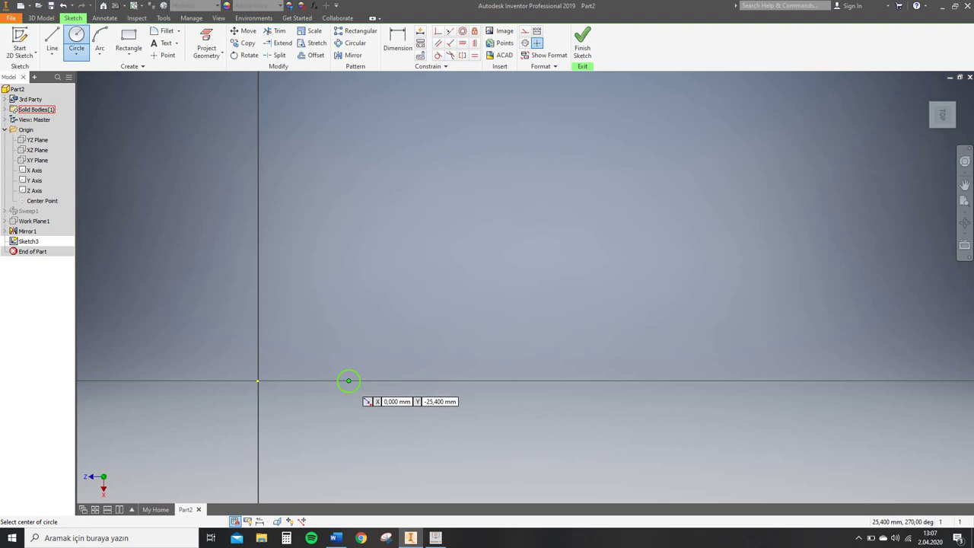
left_click(349, 380)
scroll(325, 379, "down", 3)
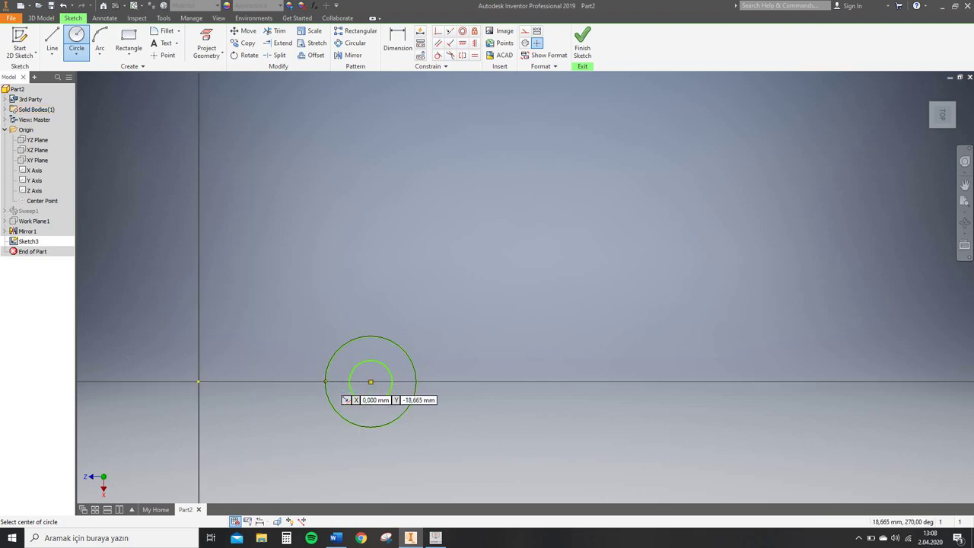
Dimension the inner circle's diameter and link it to the parameter d_in.
left_click(397, 42)
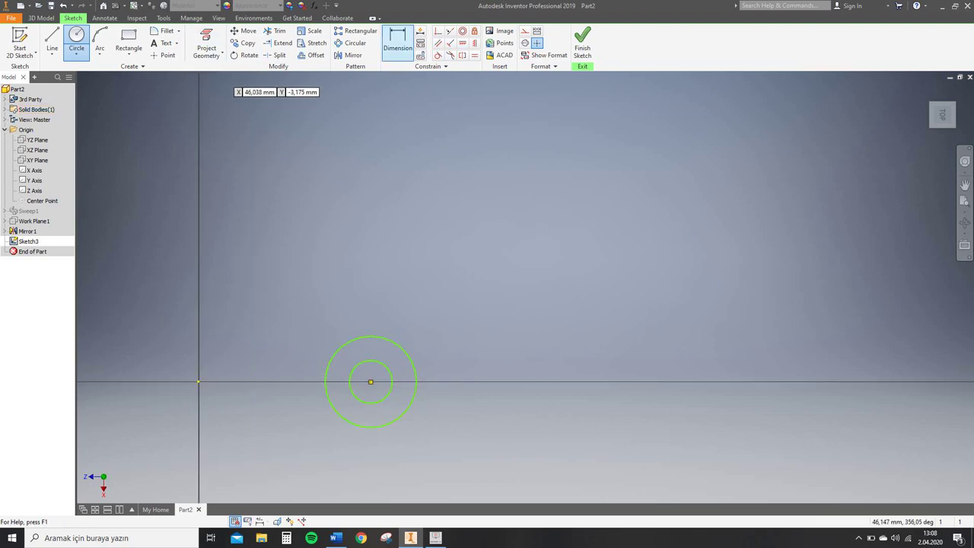
left_click(385, 368)
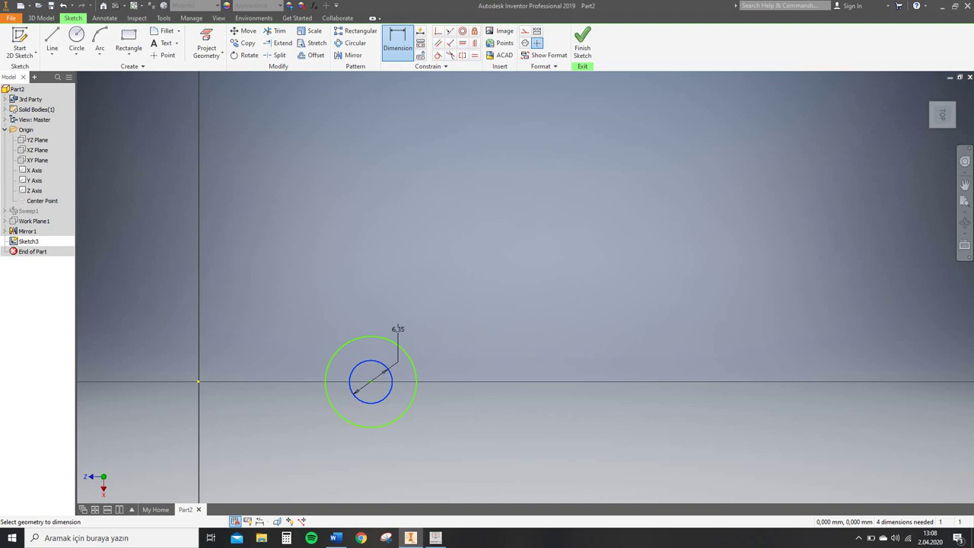
left_click(446, 284)
left_click(471, 356)
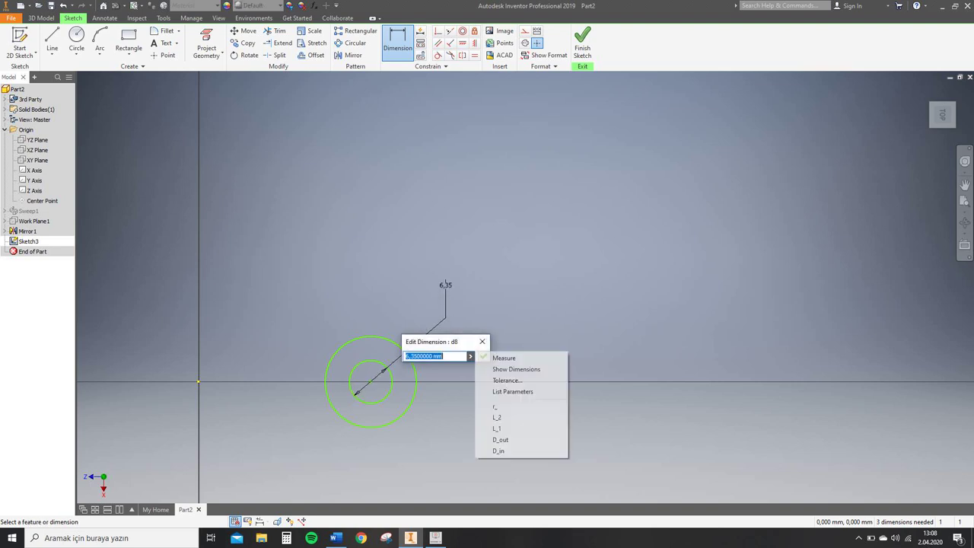
left_click(510, 391)
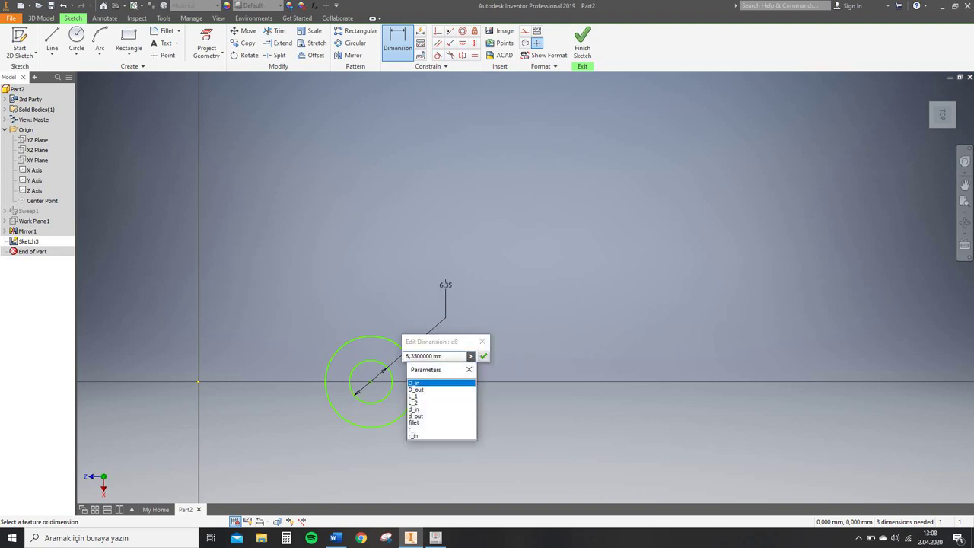
left_click(414, 410)
key("Return")
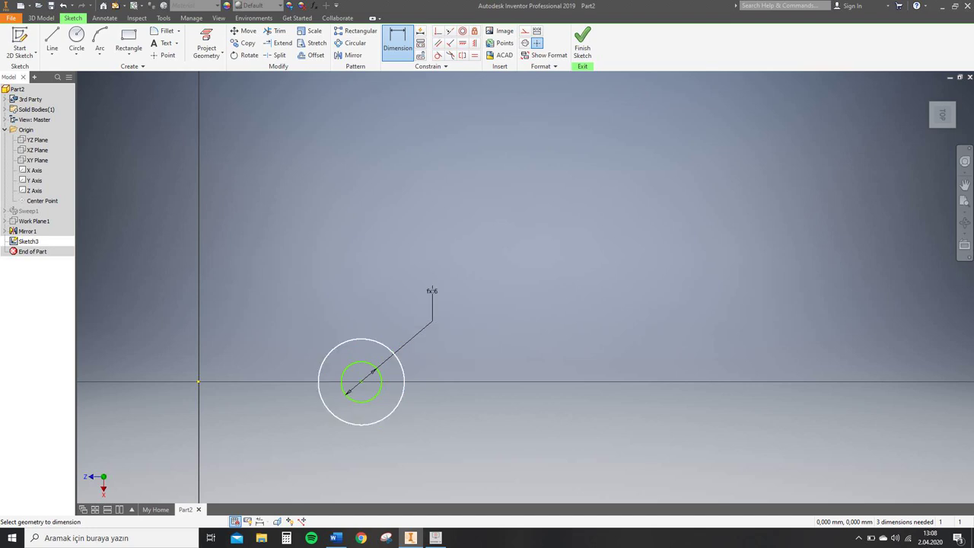
Dimension the outer circle's diameter and link it to the parameter d_out.
left_click(391, 352)
left_click(441, 358)
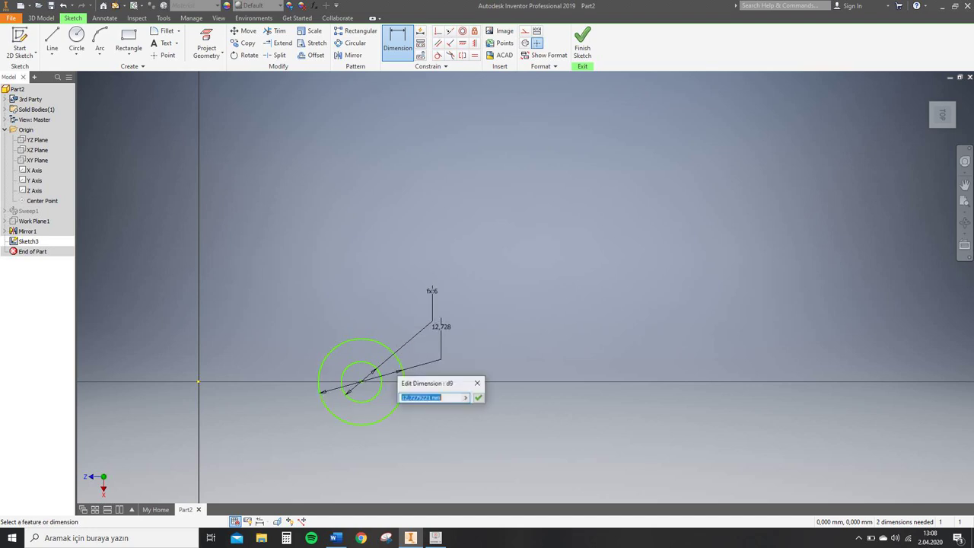
left_click(466, 397)
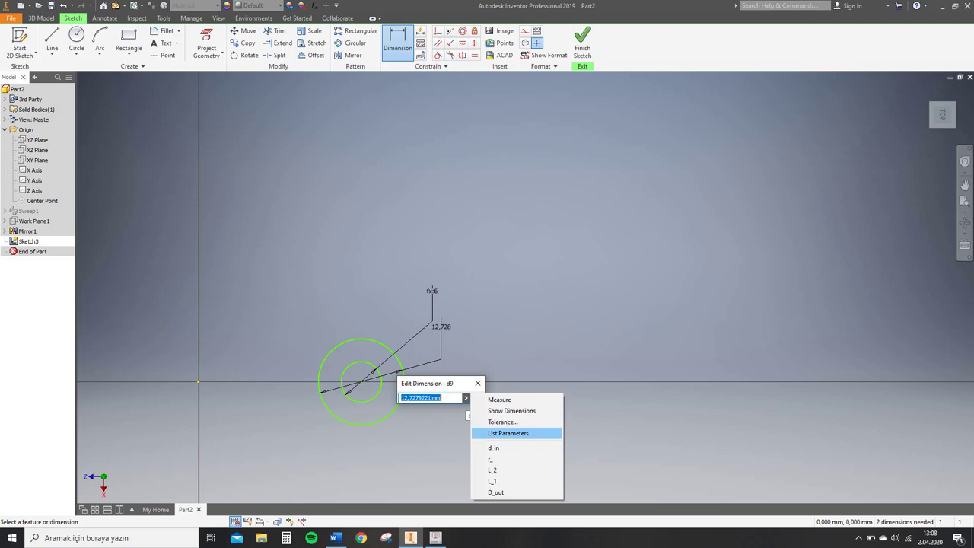
left_click(507, 433)
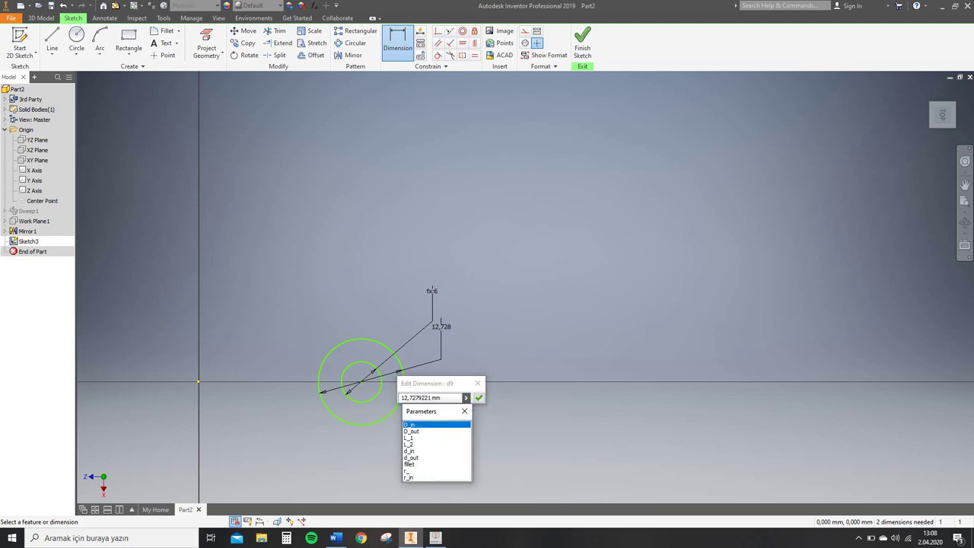
left_click(411, 457)
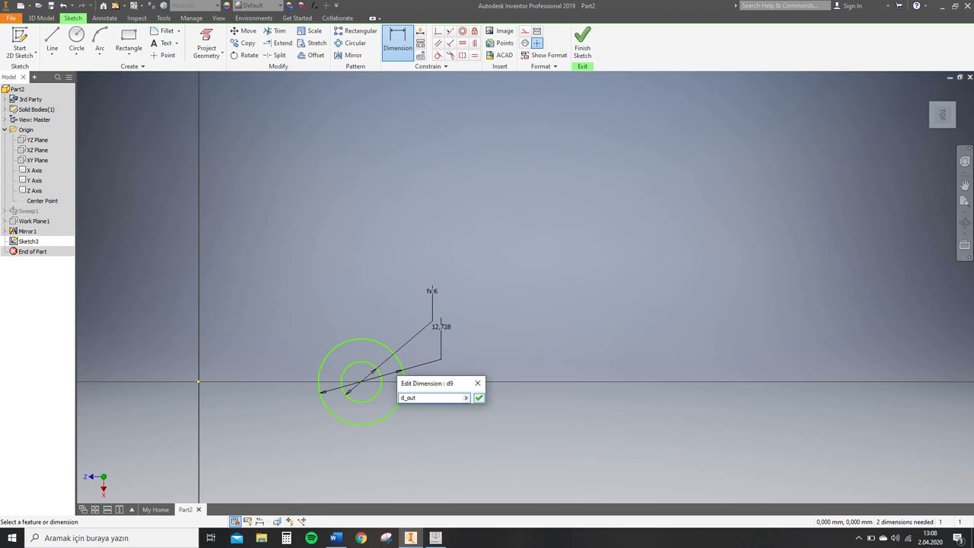
left_click(479, 397)
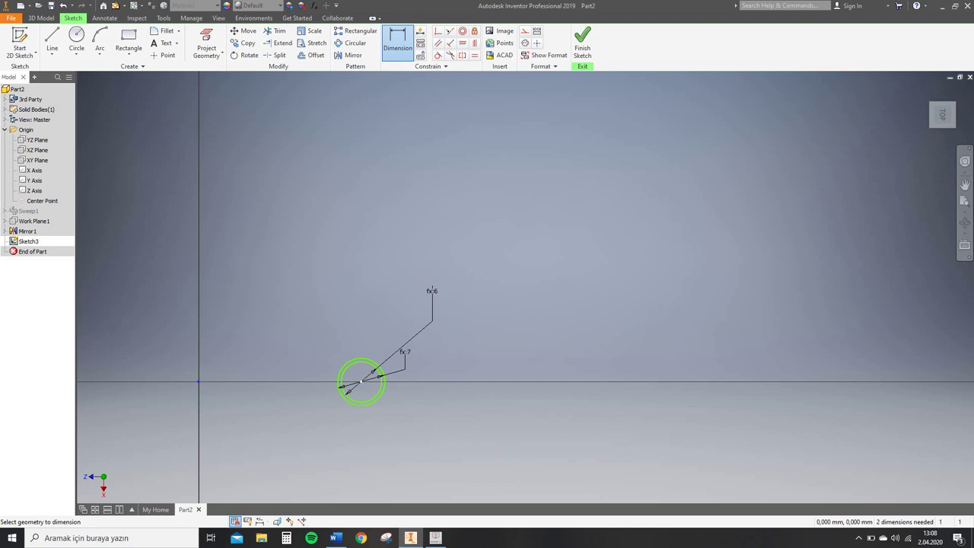
Dimension the horizontal distance from the origin to the circles' centre as 30 mm.
left_click(361, 382)
left_click(360, 412)
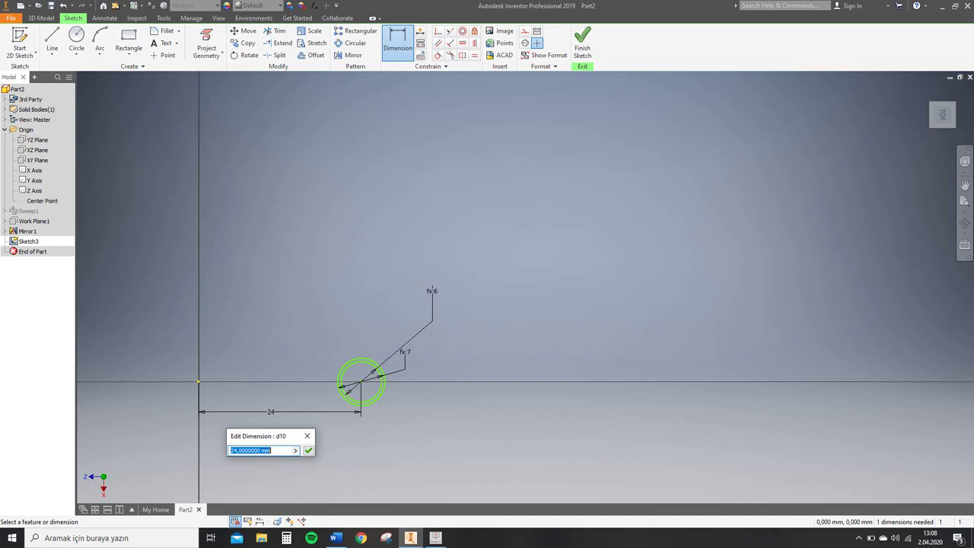
type("30")
key("Return")
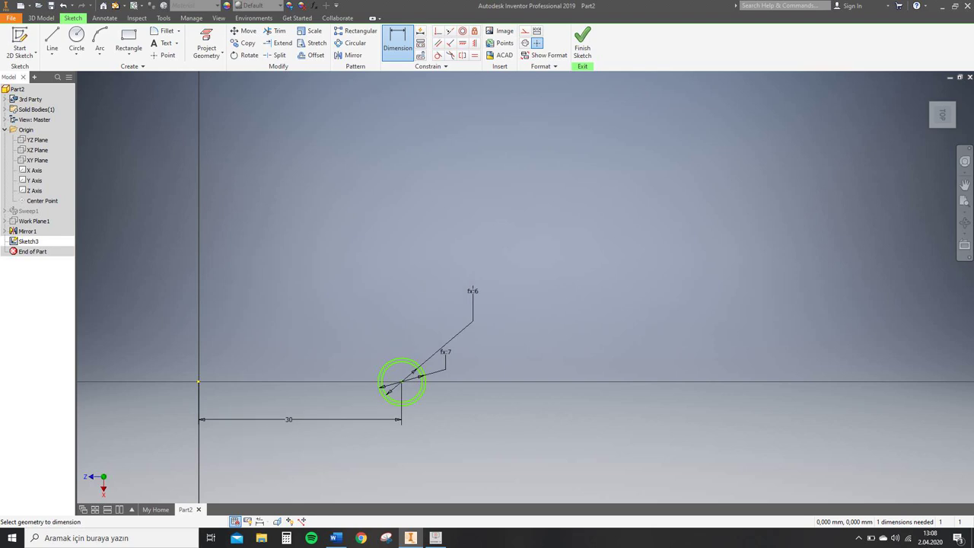
Draw a horizontal line about 19 mm long from the vertical axis, starting about 33 mm above the origin.
scroll(268, 197, "down", 2)
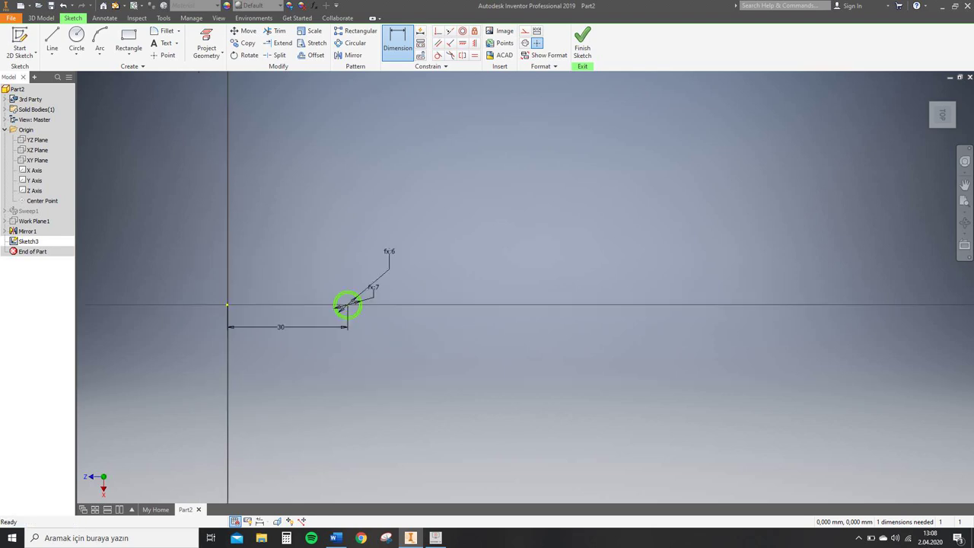
left_click(51, 38)
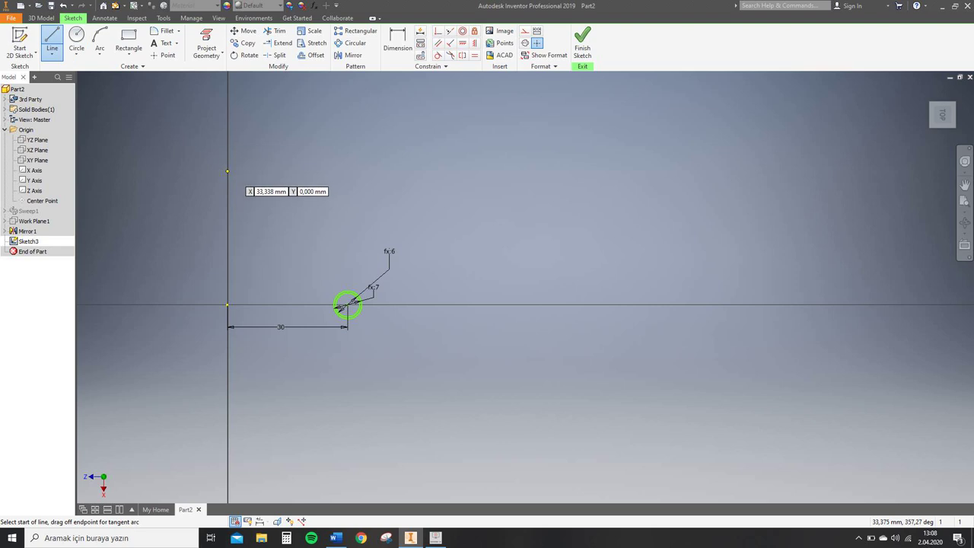
left_click(228, 170)
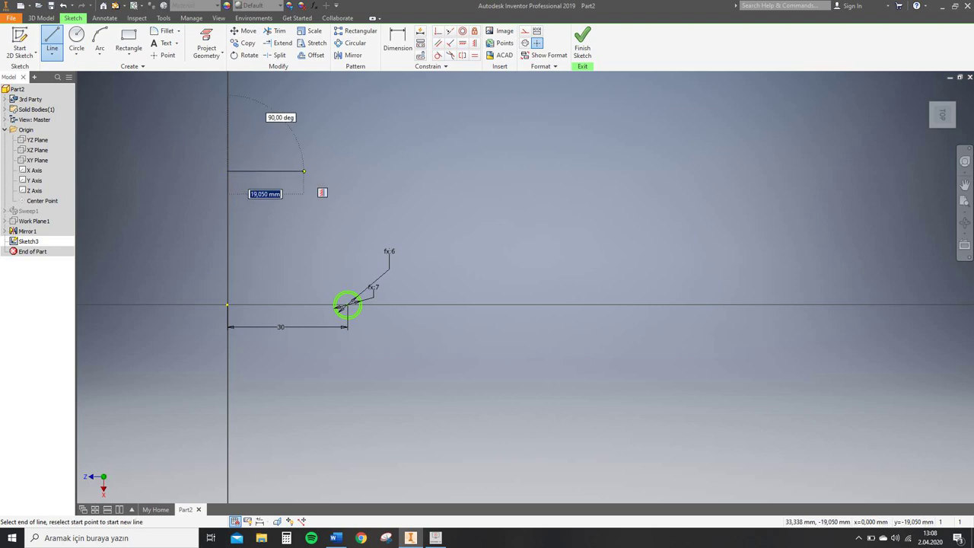
key("Escape")
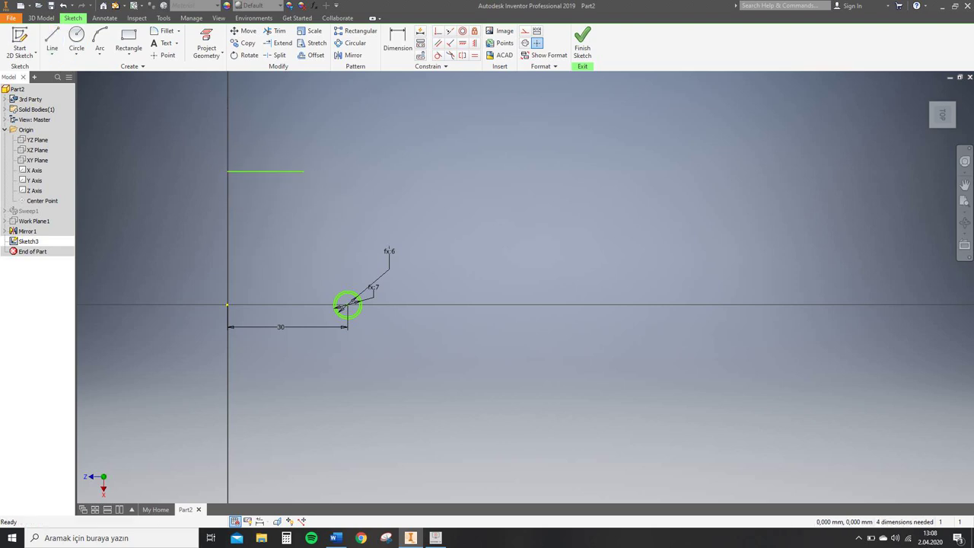
Convert the short horizontal line above the circles into a centerline.
right_click(270, 170)
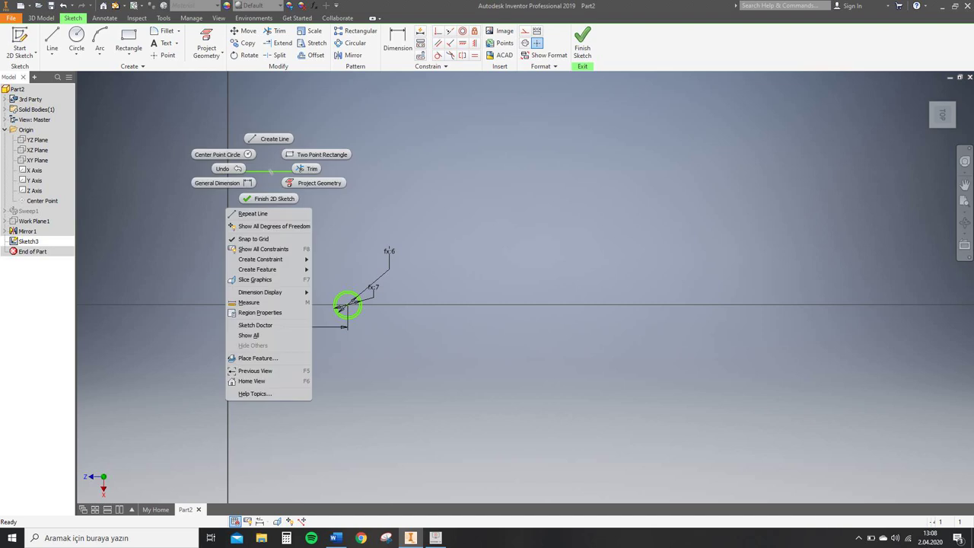
key("Escape")
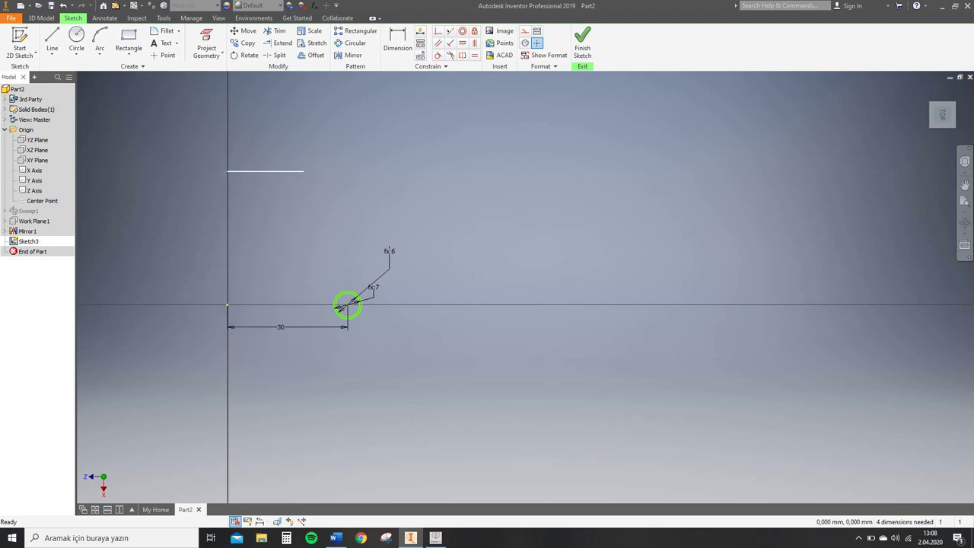
right_click(266, 163)
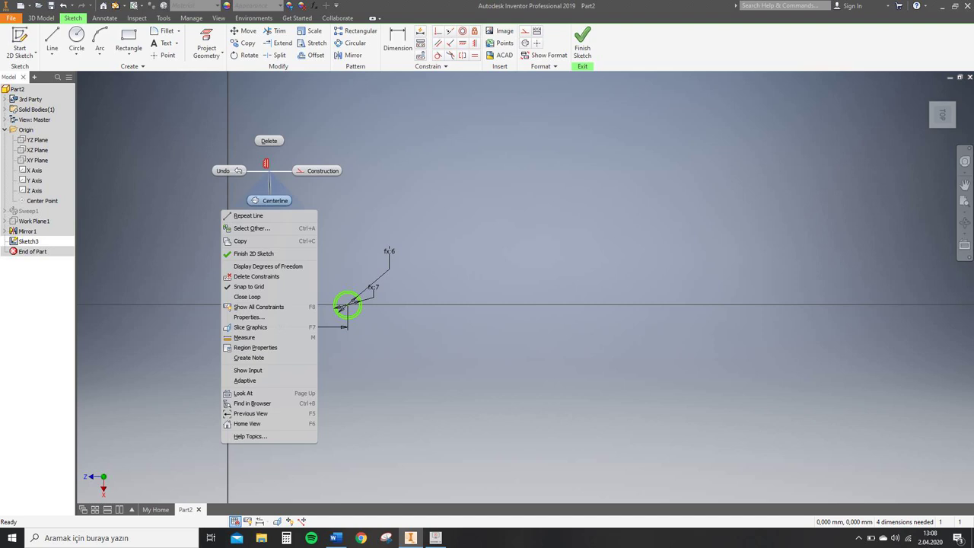
left_click(270, 200)
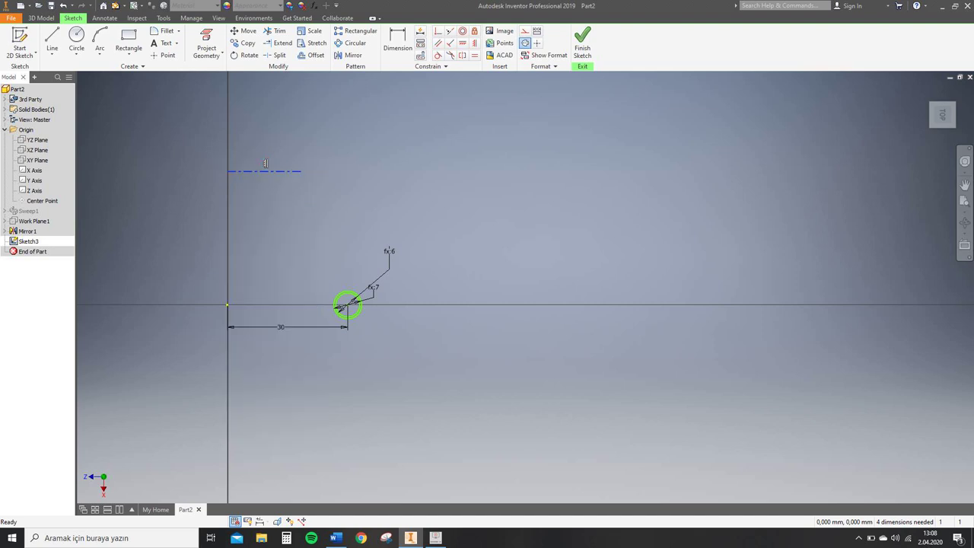
key("Escape")
Dimension the vertical distance from the origin to the centerline as 65 mm.
key("d")
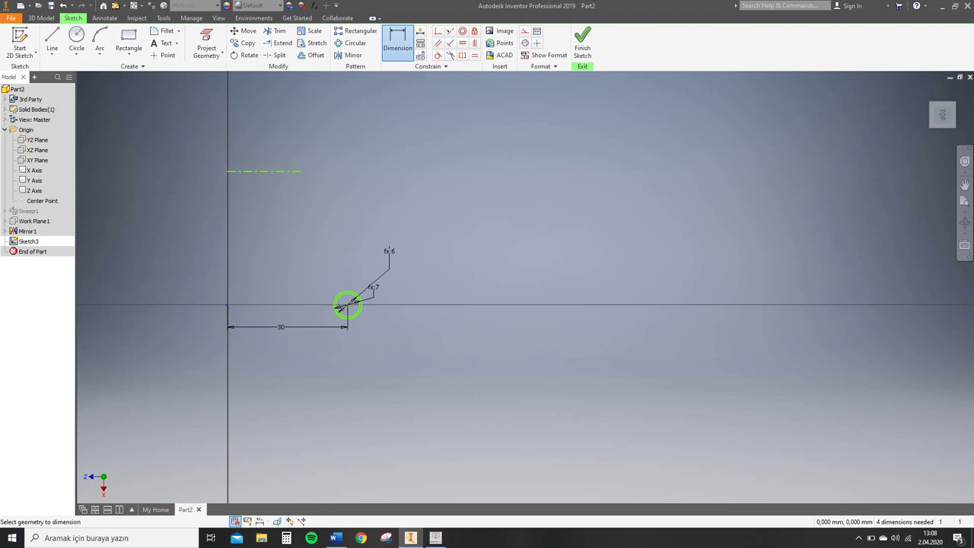
left_click(239, 171)
left_click(186, 228)
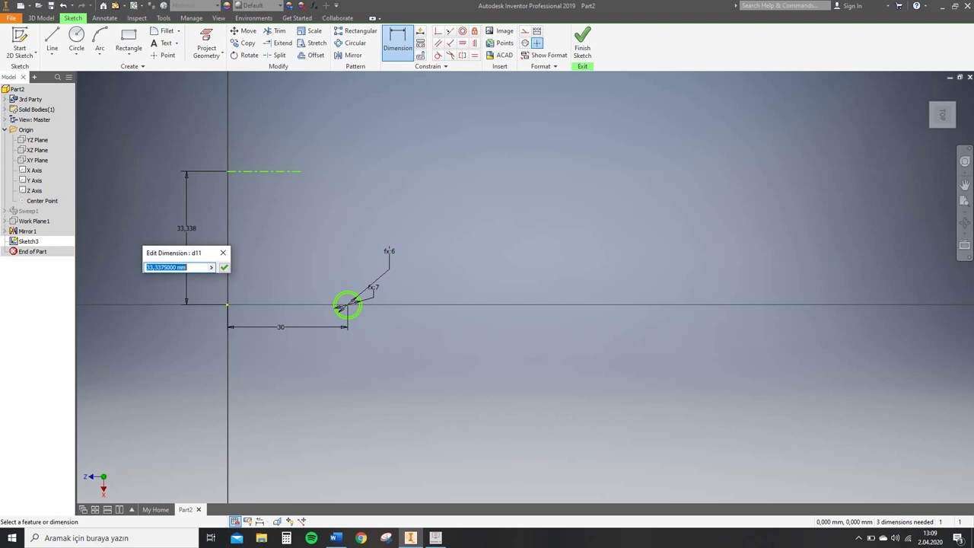
type("65")
key("Return")
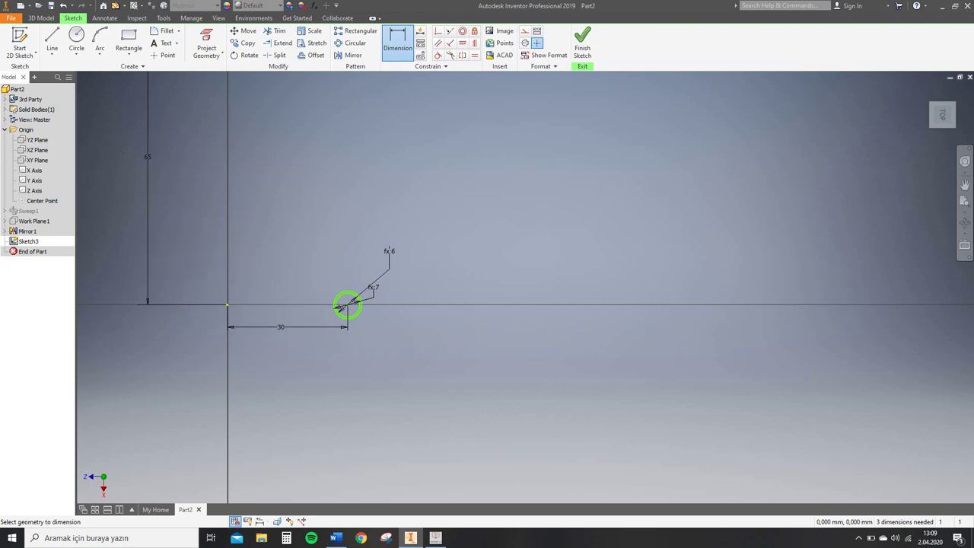
left_click(965, 185)
scroll(435, 171, "up", 2)
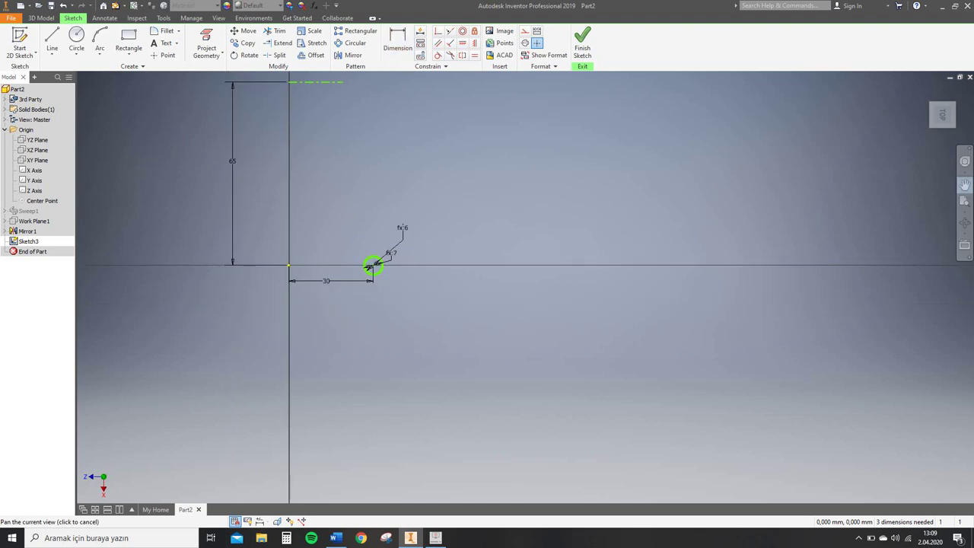
scroll(419, 165, "up", 2)
middle_click_drag(419, 166, 477, 335)
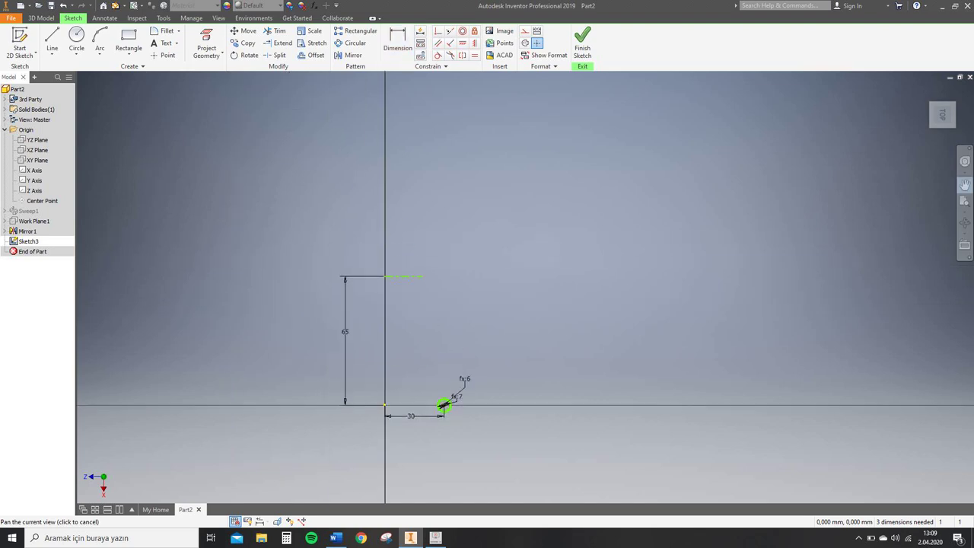
Mirror both concentric circles about the short horizontal centerline.
key("Escape")
key("d")
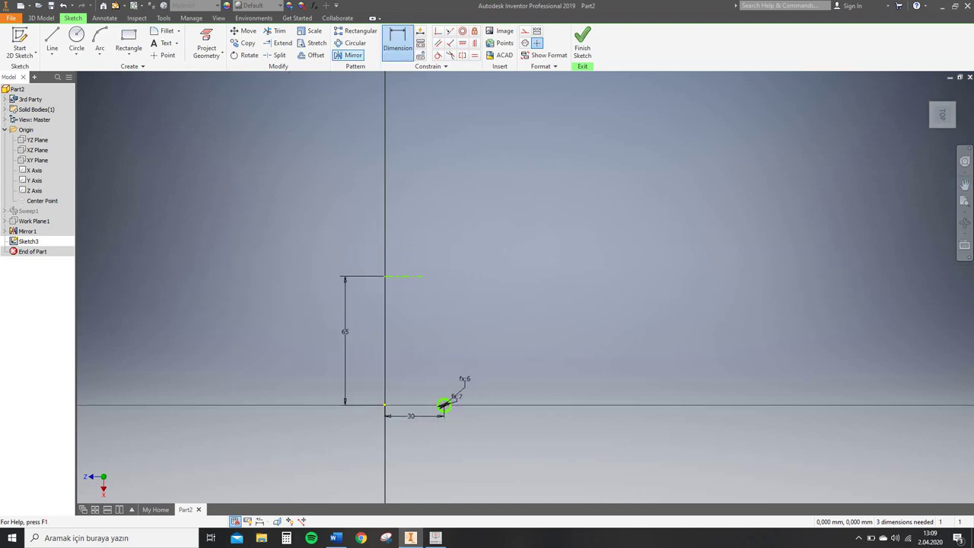
left_click(349, 55)
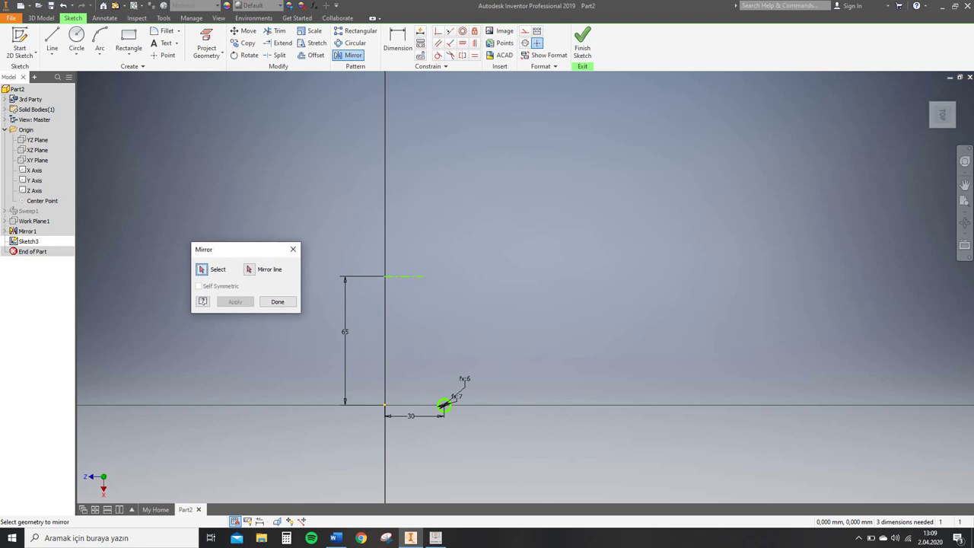
left_click(445, 405)
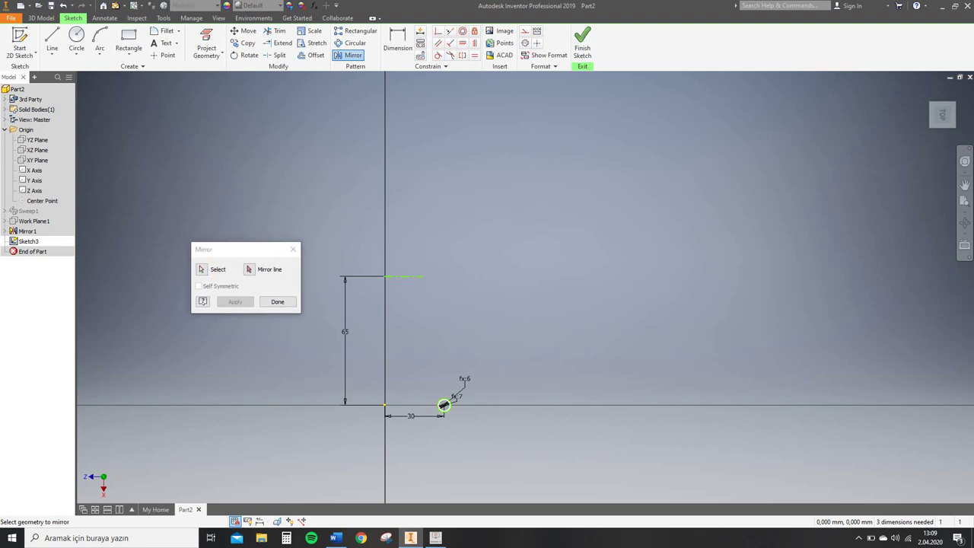
left_click(444, 405)
left_click(444, 405)
left_click(250, 269)
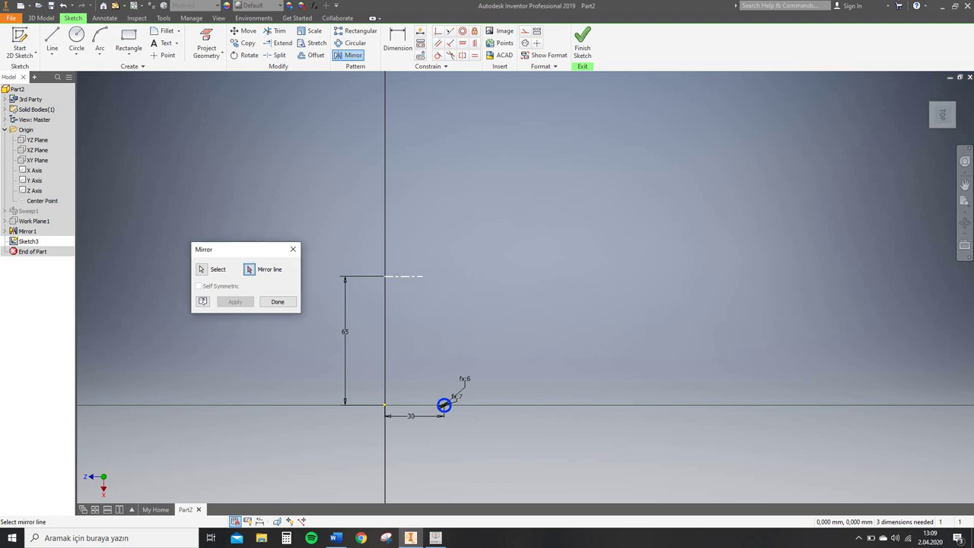
left_click(403, 276)
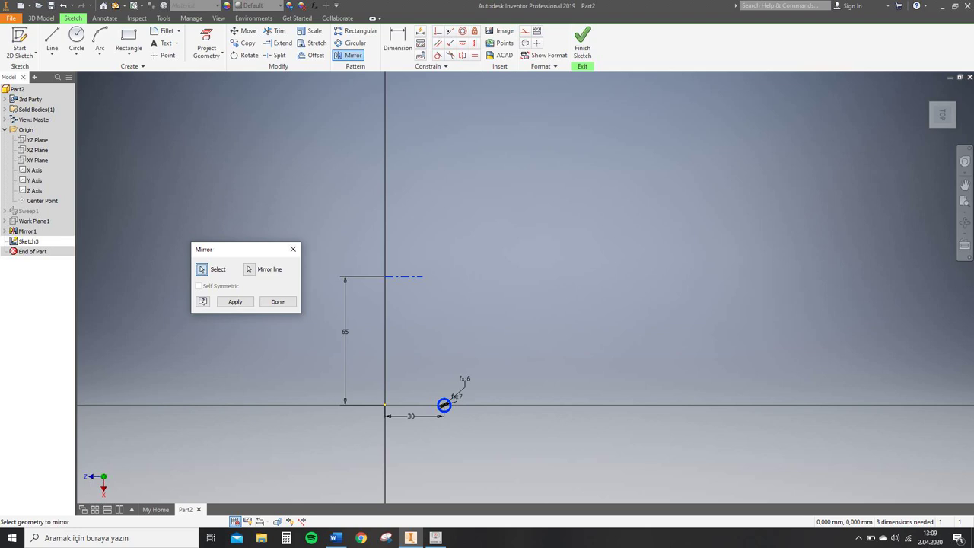
left_click(235, 302)
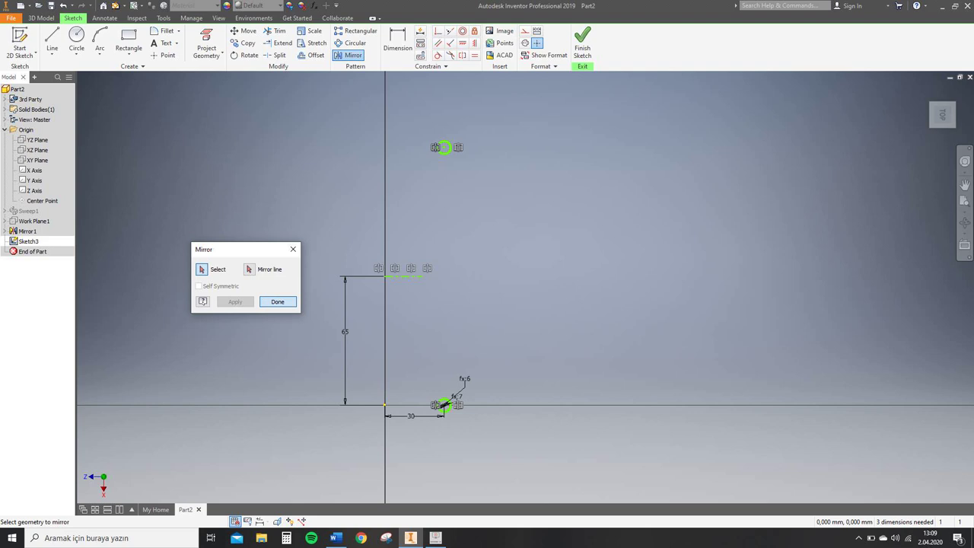
left_click(277, 302)
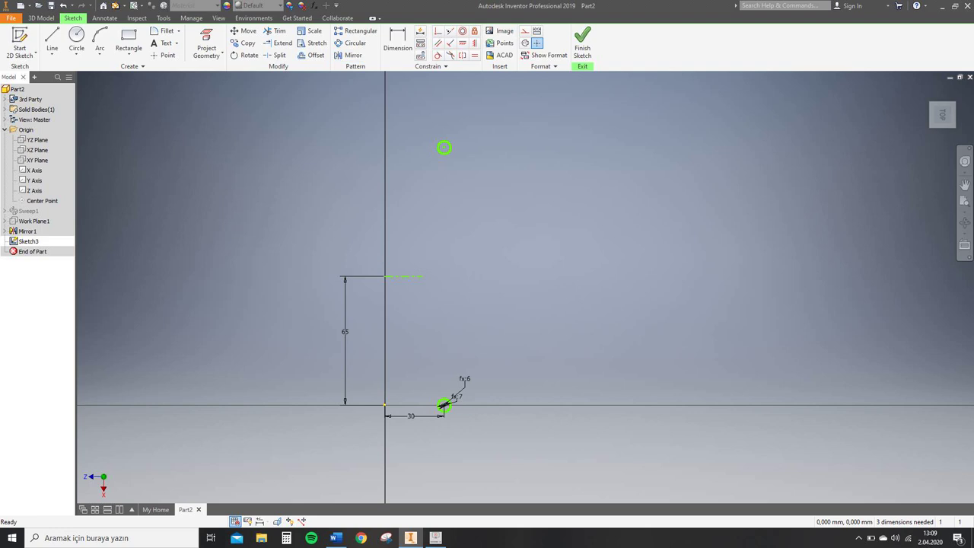
Finish the sketch containing the mirrored concentric circles.
left_click(927, 90)
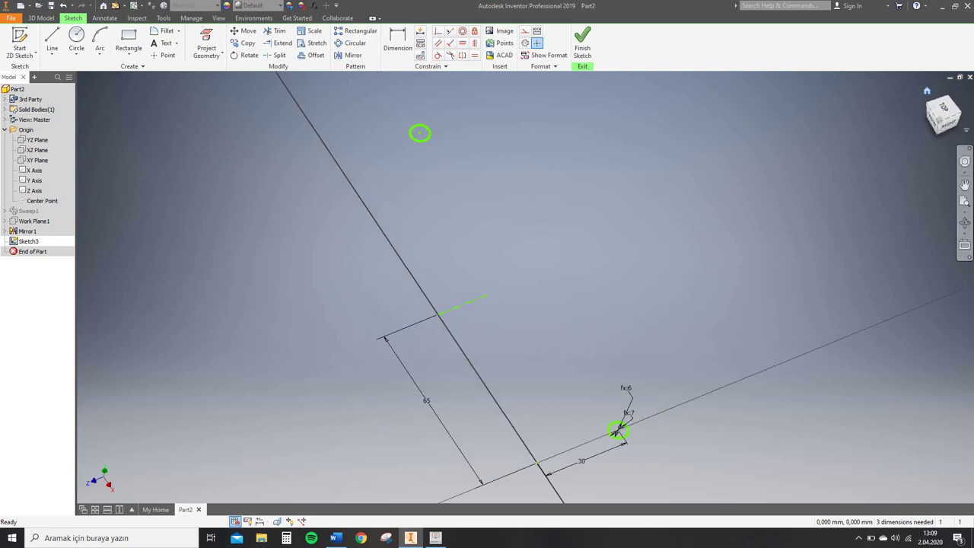
scroll(677, 189, "up", 3)
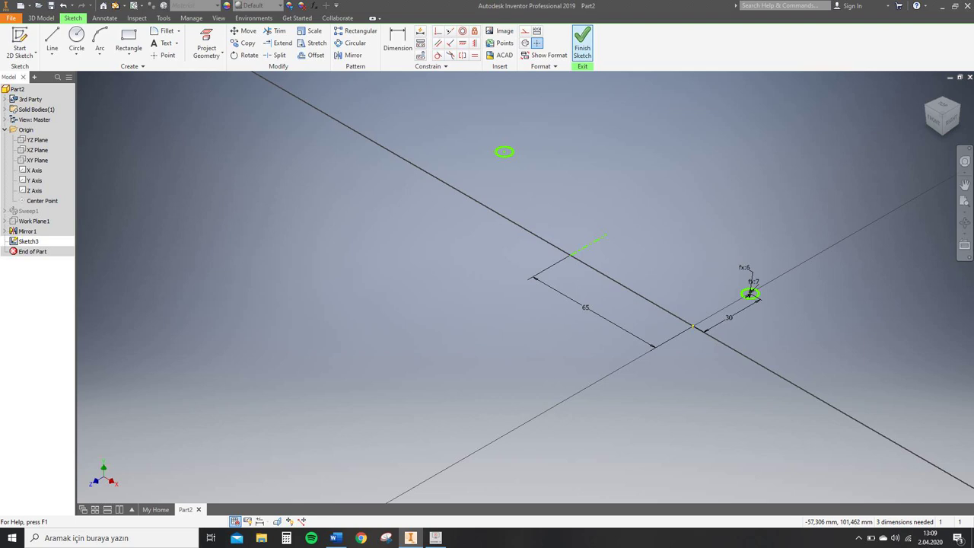
left_click(582, 42)
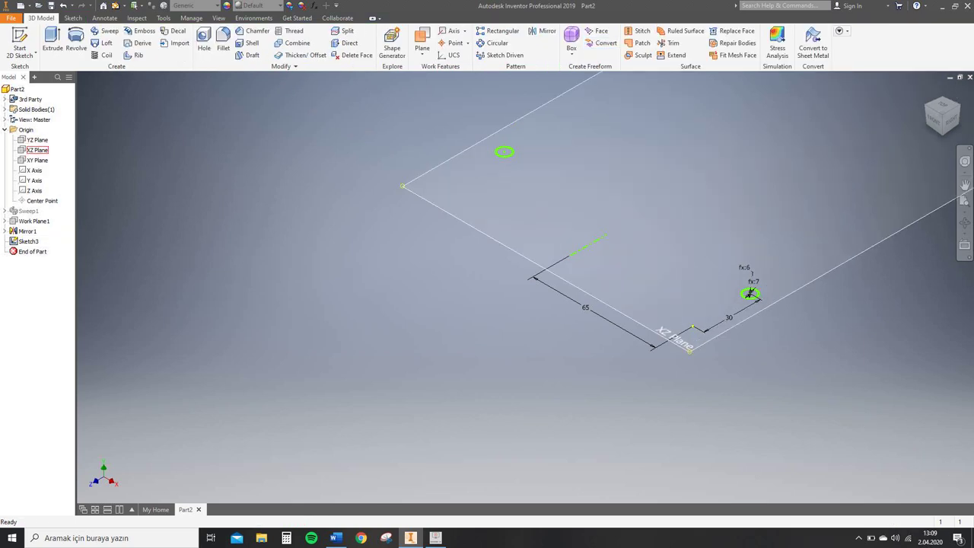
left_click(36, 160)
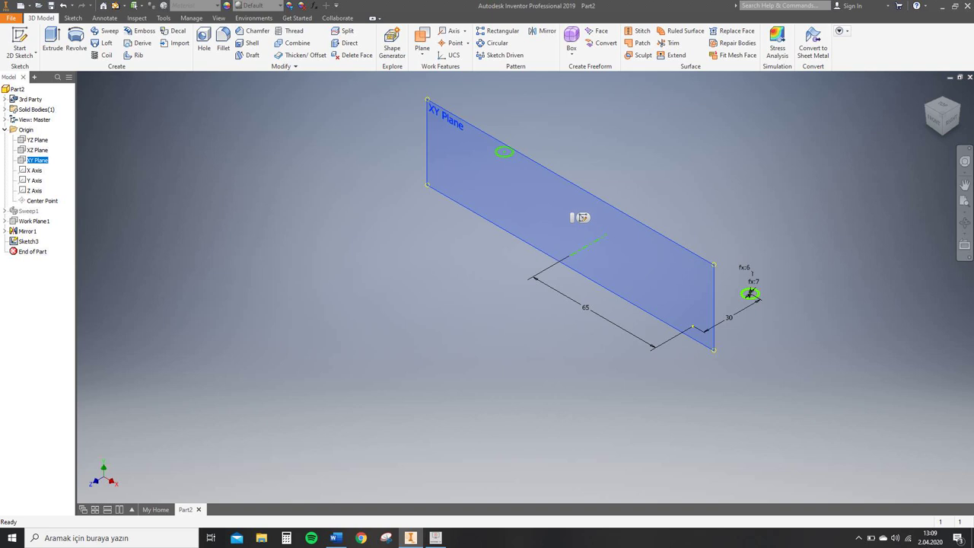
key("Escape")
Place a work point at the centre of the dimensioned concentric circles.
scroll(753, 289, "up", 10)
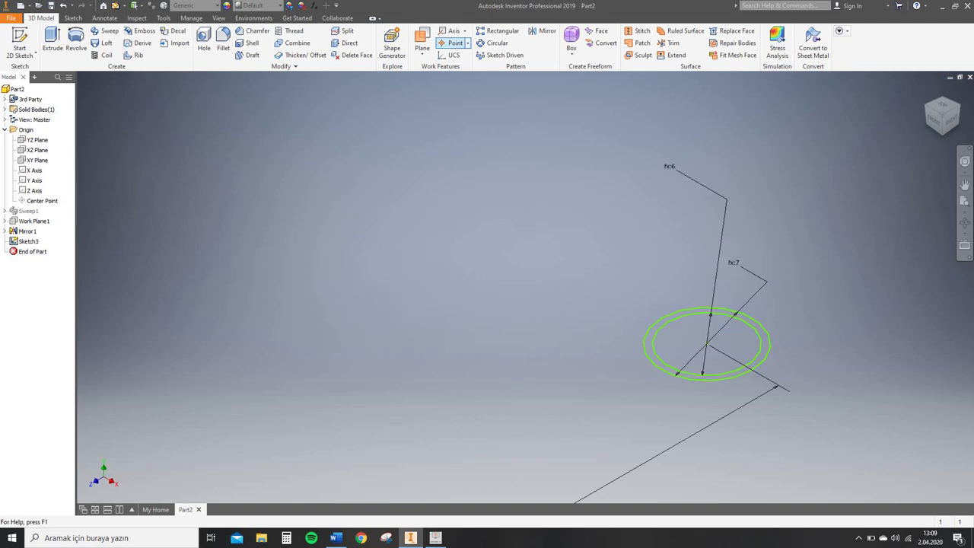
left_click(453, 43)
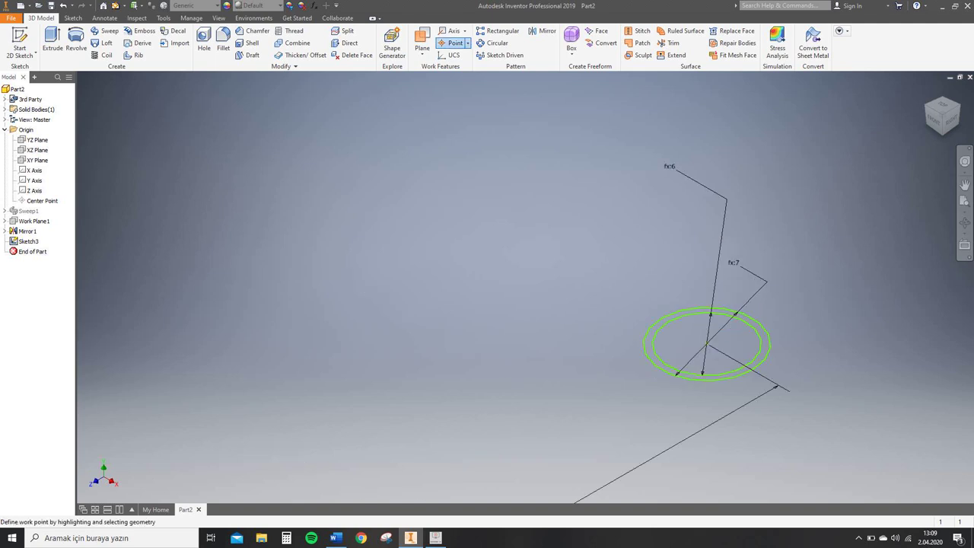
left_click(707, 344)
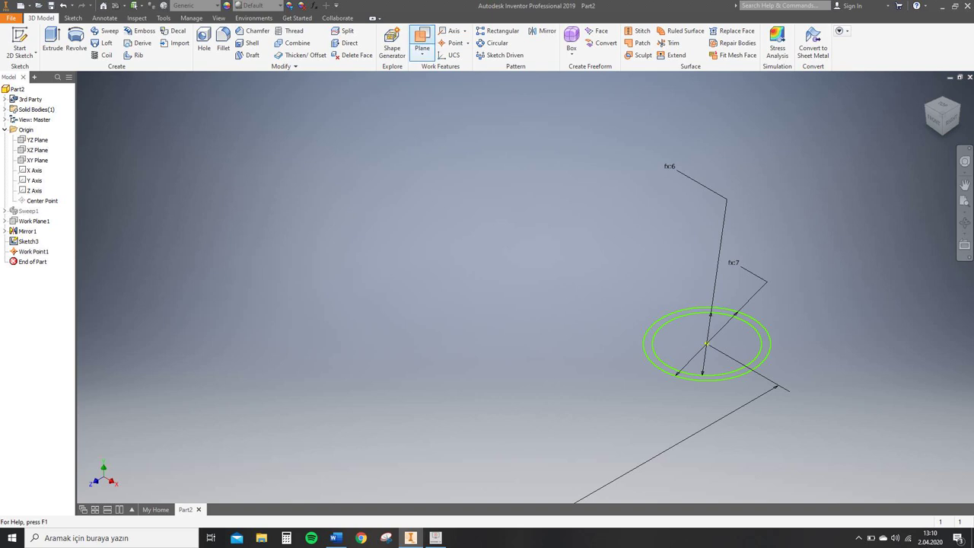
Create a work plane through the circles' centre point, parallel to the XY plane.
left_click(422, 39)
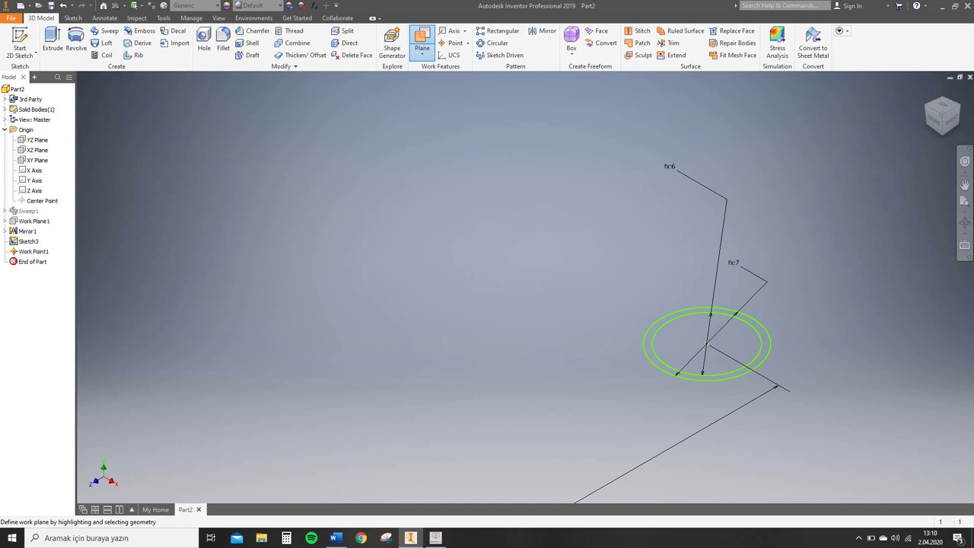
scroll(481, 264, "down", 5)
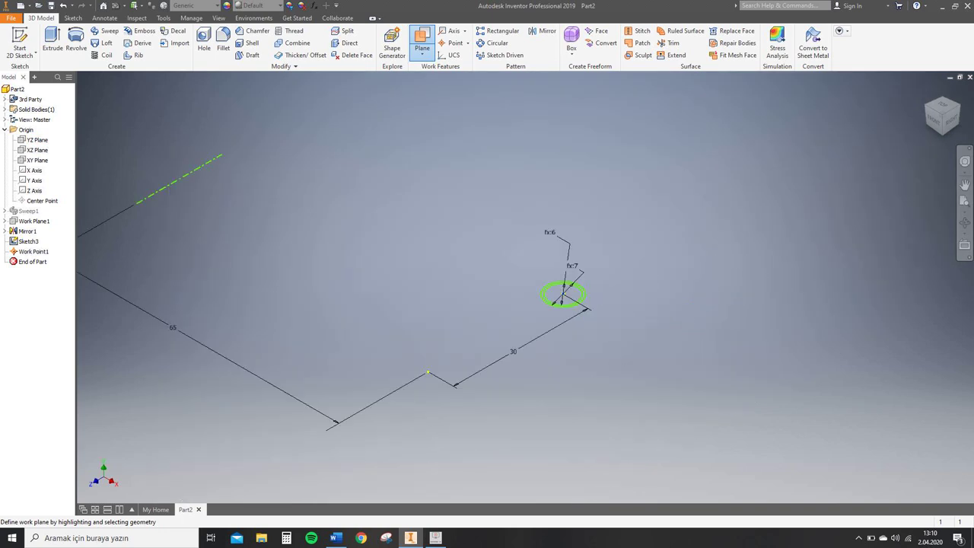
left_click(37, 160)
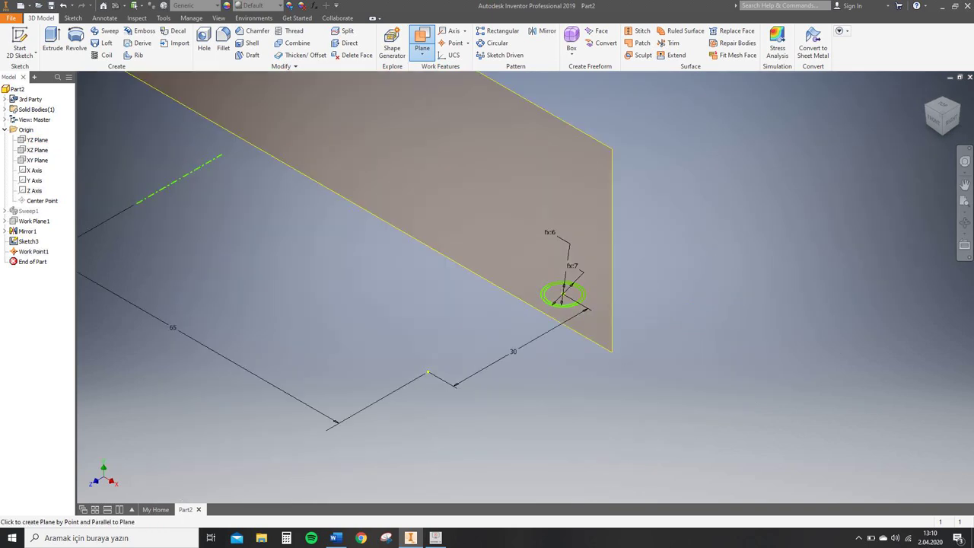
left_click(563, 294)
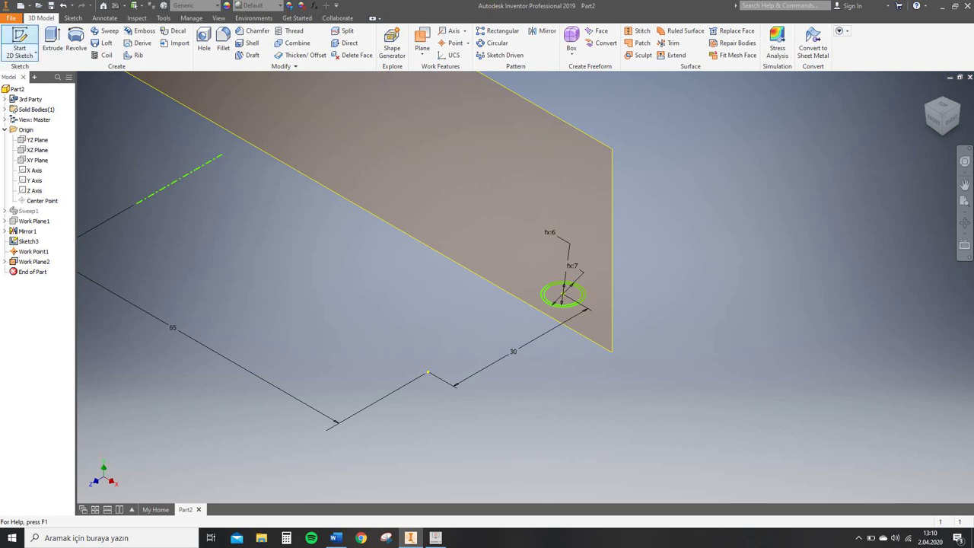
Start a 2D sketch on the new work plane through the circles' centre and hide that plane.
left_click(19, 42)
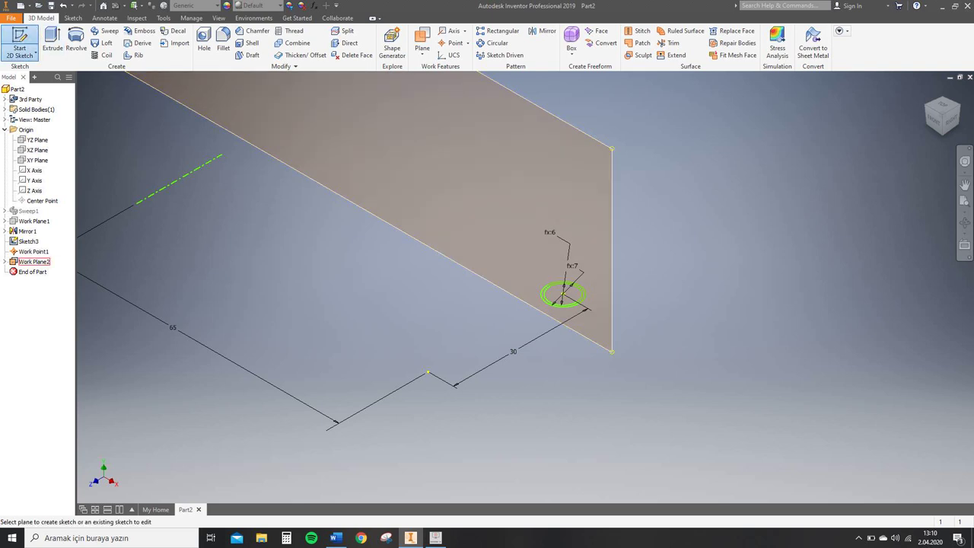
left_click(34, 261)
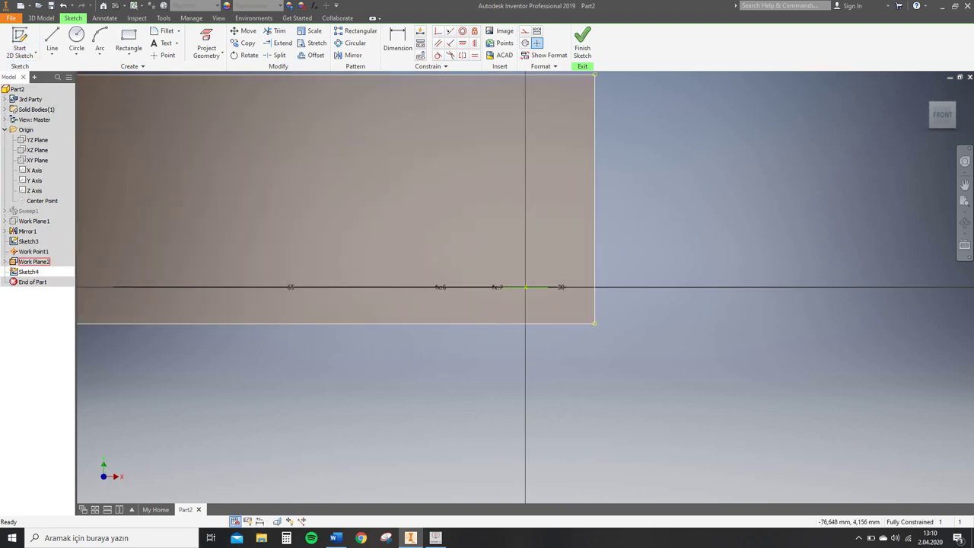
right_click(38, 261)
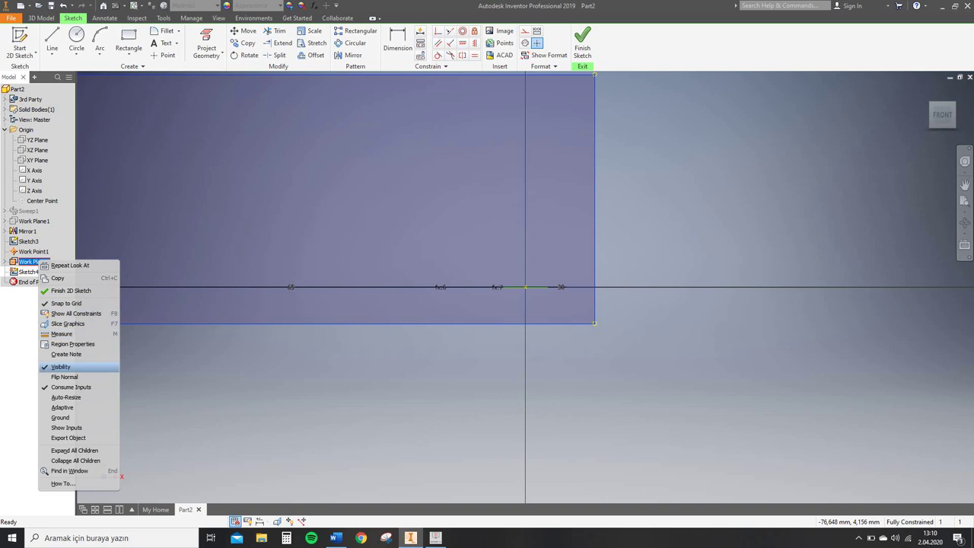
left_click(61, 367)
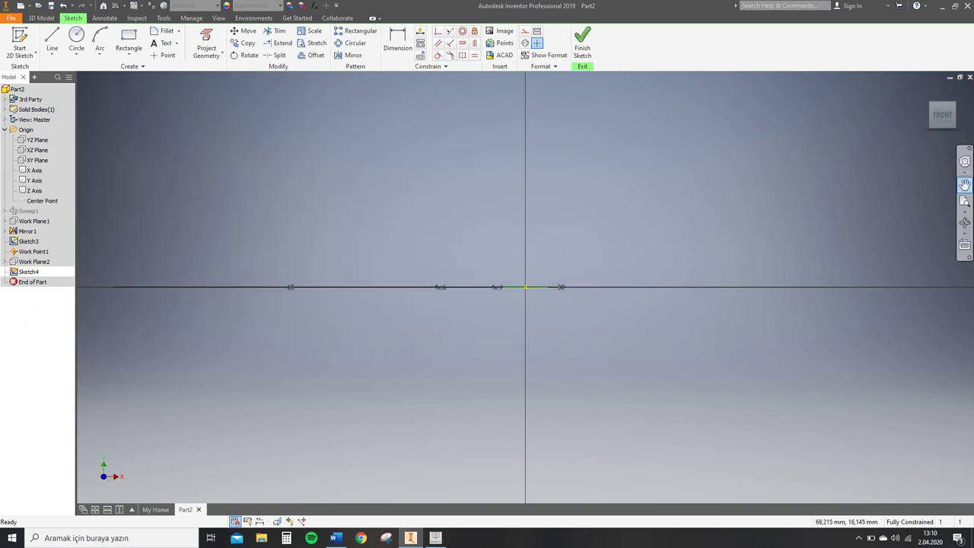
Draw a three-segment path from the origin to the mirrored circles' centre, about 24 mm high with a horizontal top segment about 117 mm long.
left_click_drag(194, 237, 448, 270)
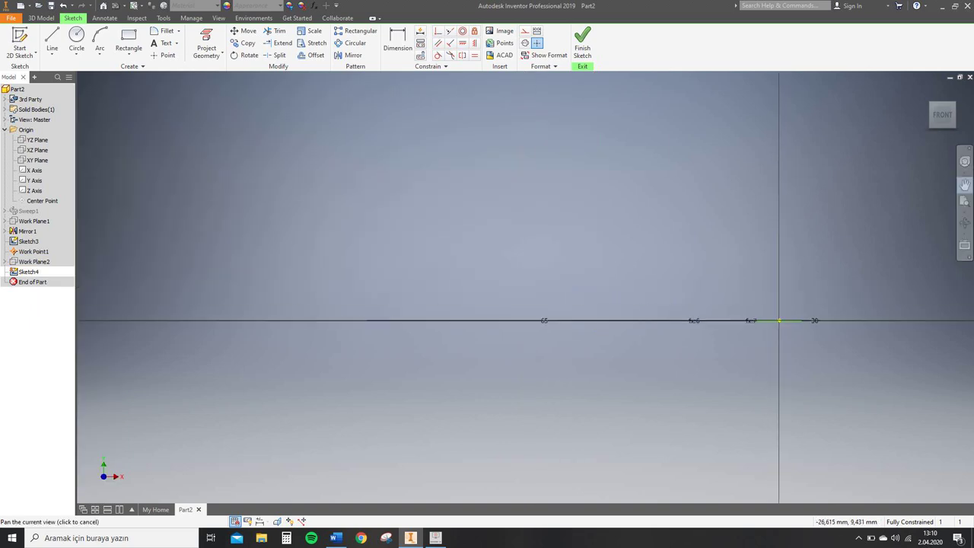
scroll(391, 260, "up", 2)
middle_click_drag(375, 261, 521, 269)
key("Escape")
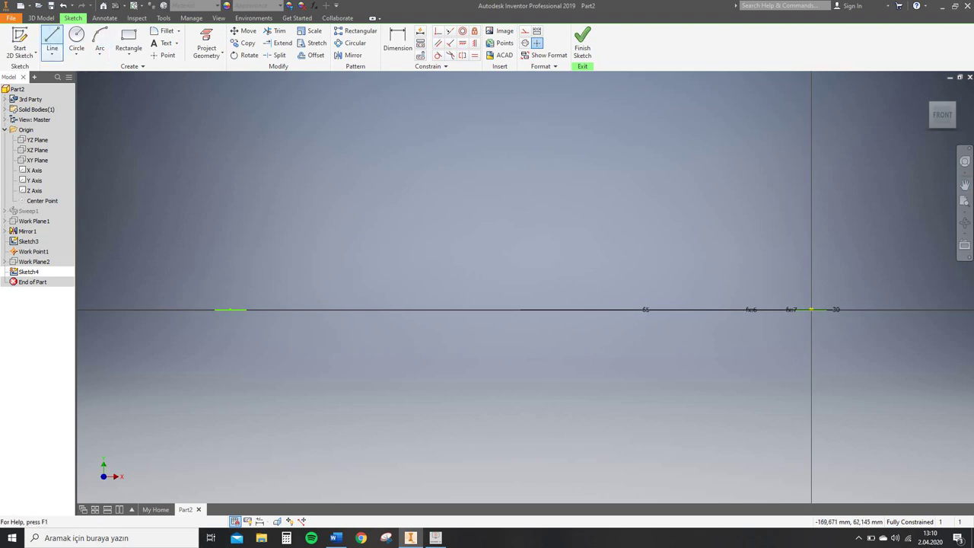
left_click(52, 40)
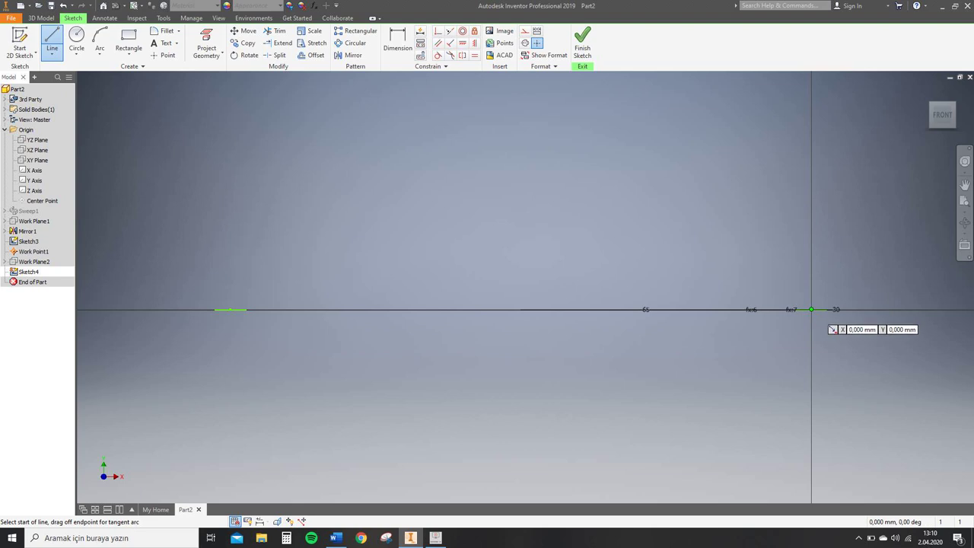
left_click(811, 310)
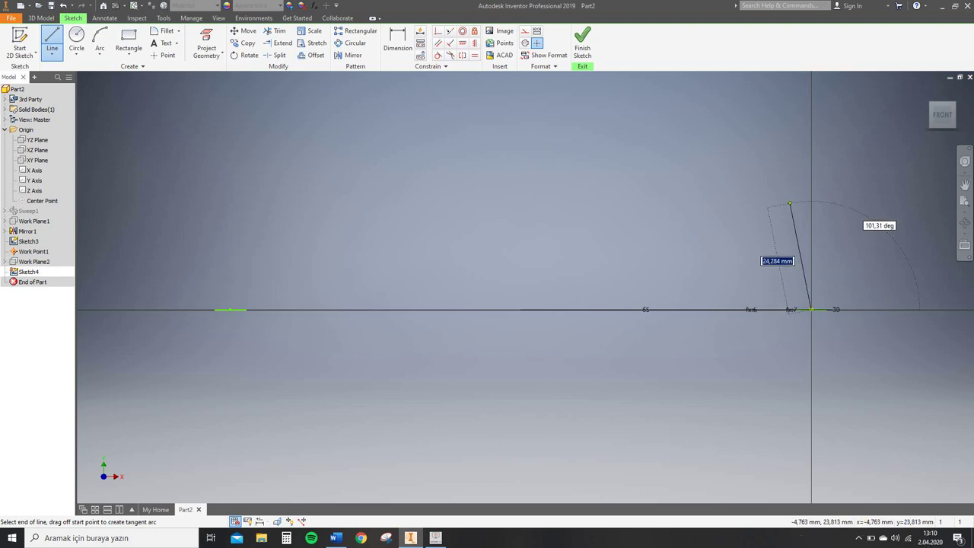
left_click(796, 203)
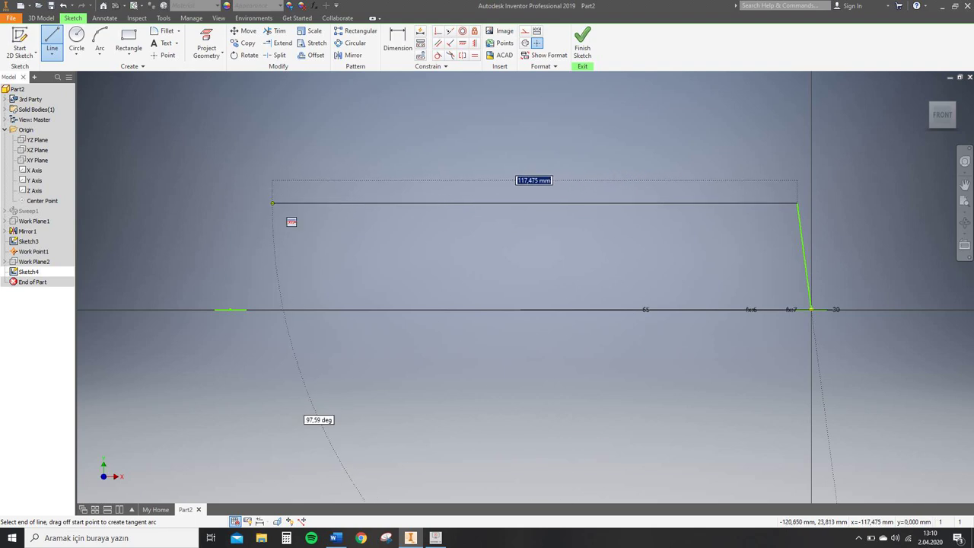
left_click(272, 203)
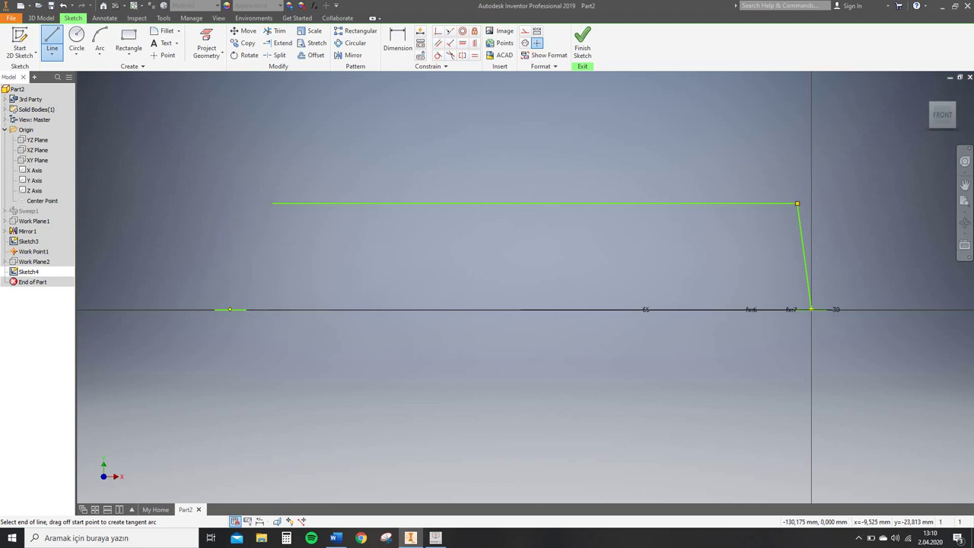
left_click(232, 309)
key("Escape")
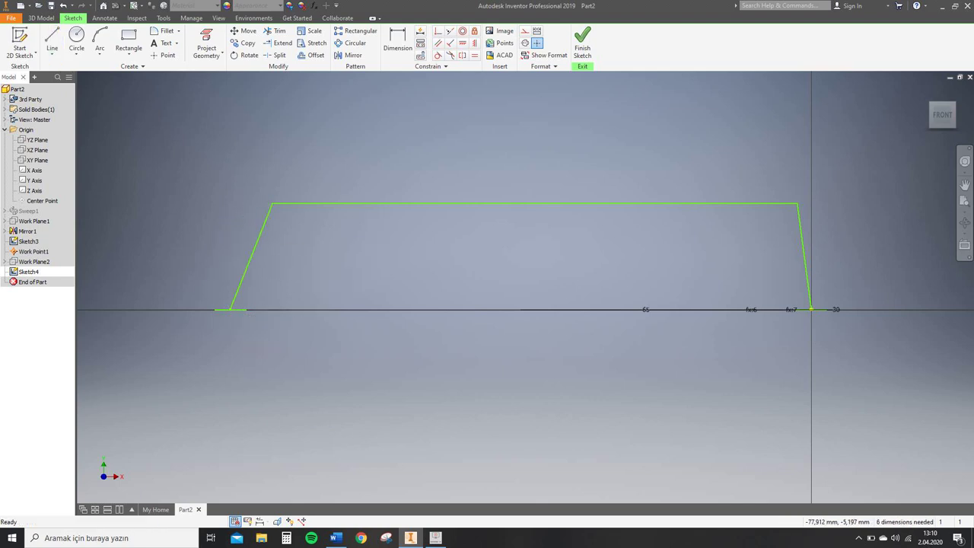
Draw a short line on the horizontal axis, starting about 84 mm left of the origin, and convert it into a centerline.
left_click(52, 38)
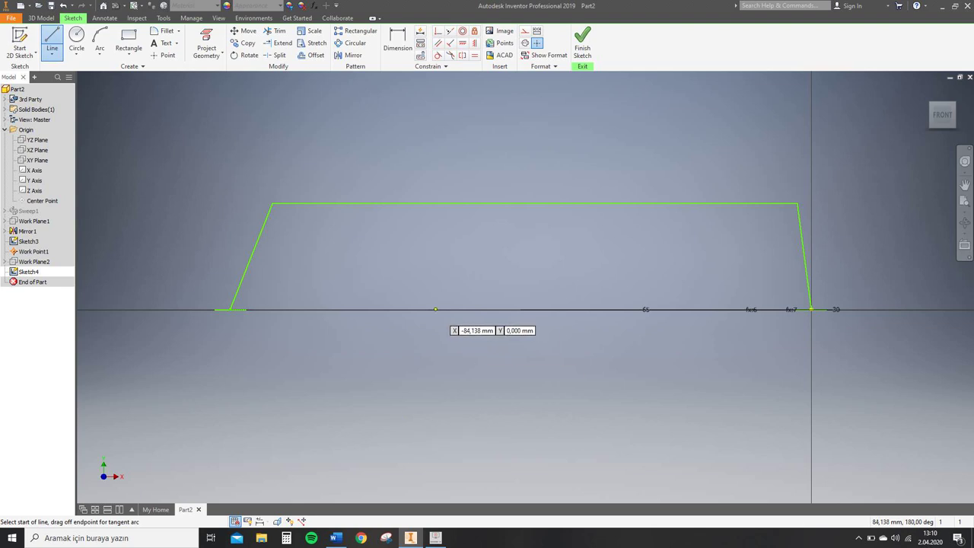
left_click(435, 309)
left_click(514, 309)
key("Escape")
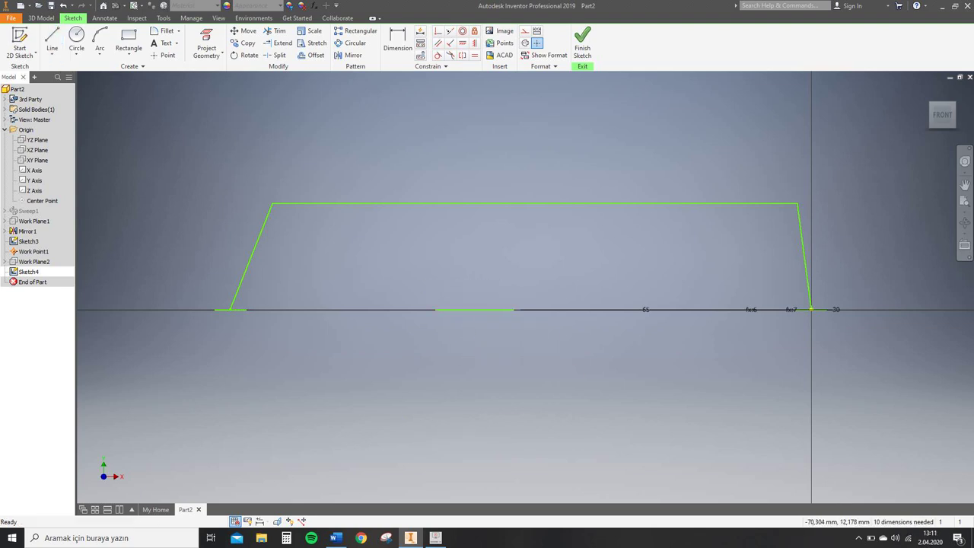
right_click(472, 309)
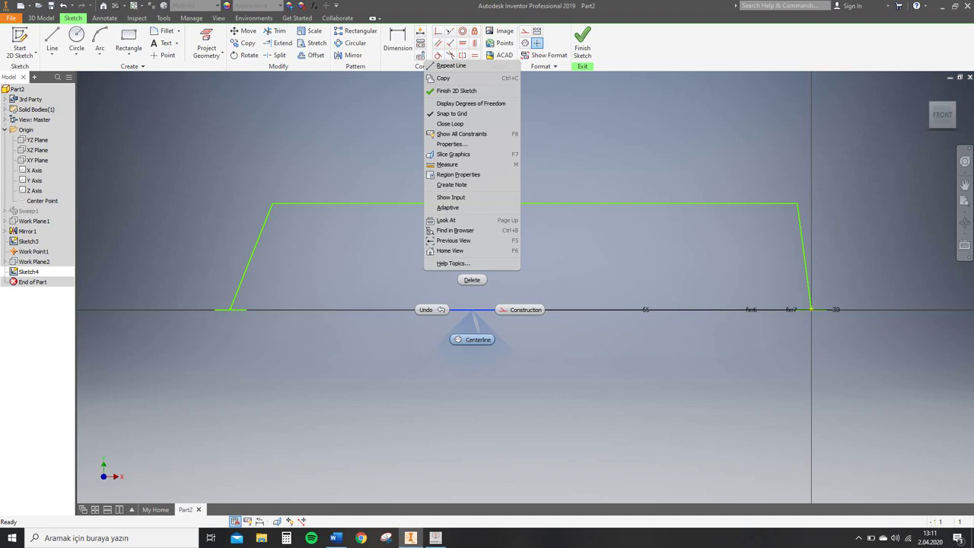
left_click(472, 340)
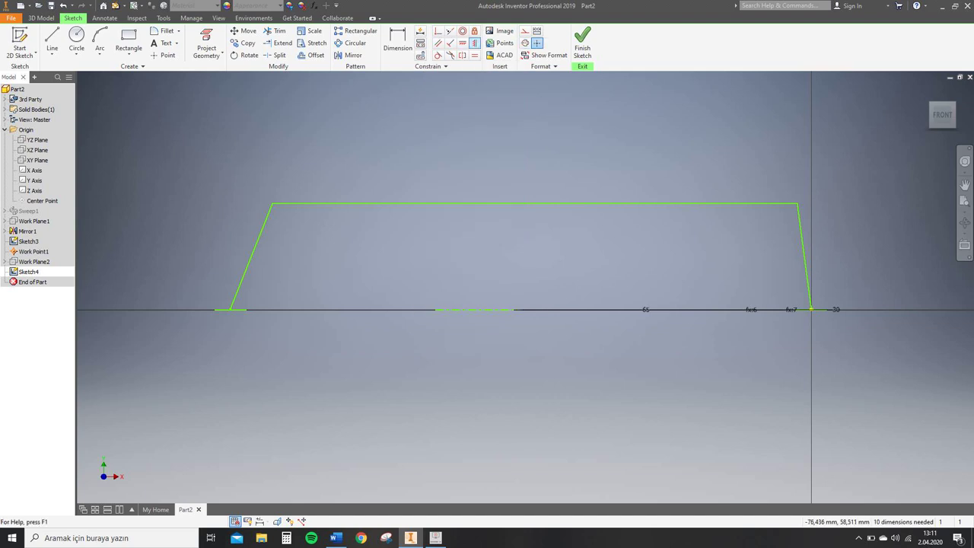
Apply a parallel constraint between the centerline and the path's long top segment.
left_click(438, 44)
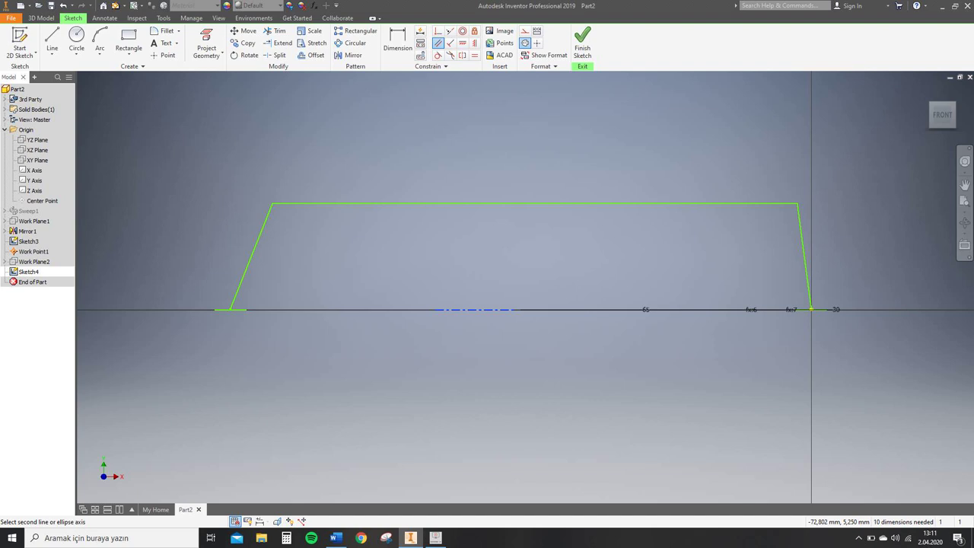
left_click(472, 308)
left_click(532, 203)
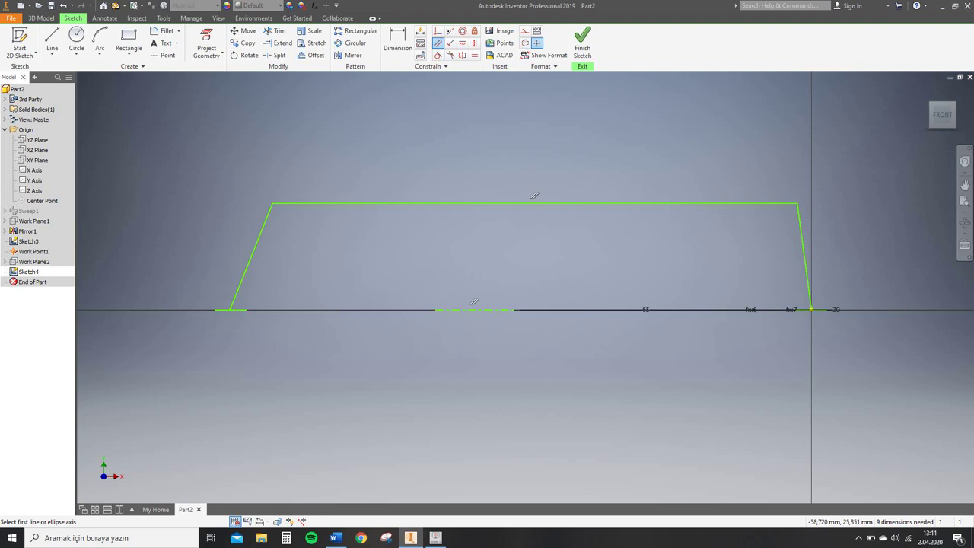
Dimension the angle between the path's long top segment and the slanted segment that starts at the origin.
key("Escape")
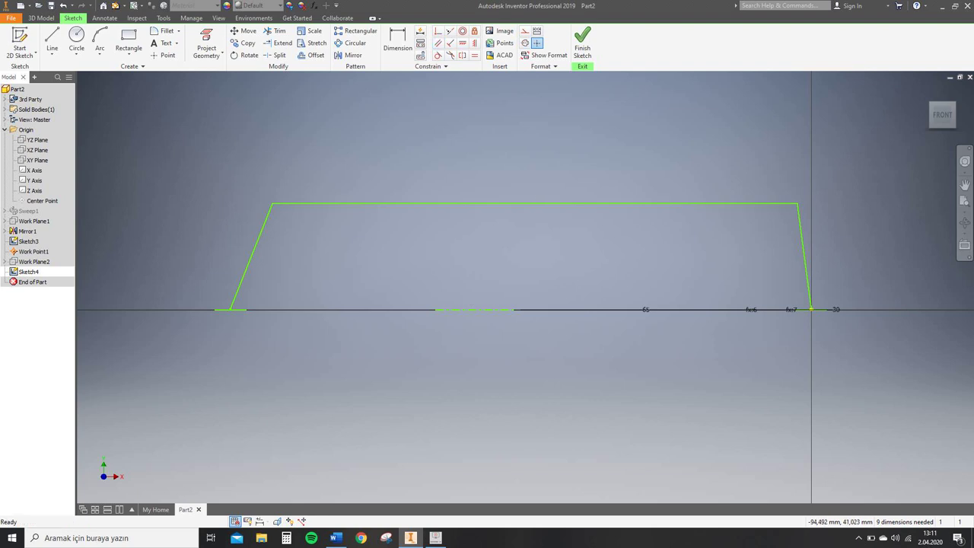
key("d")
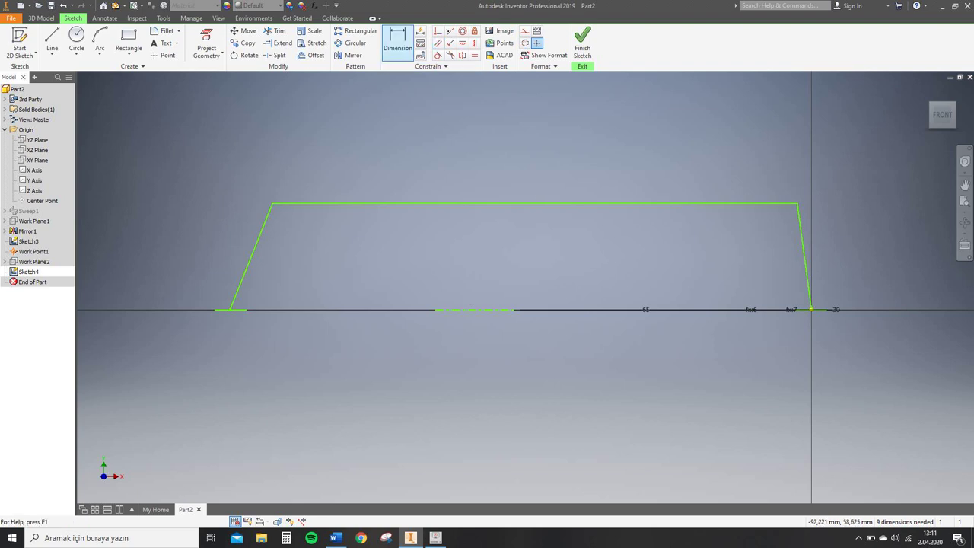
left_click(757, 203)
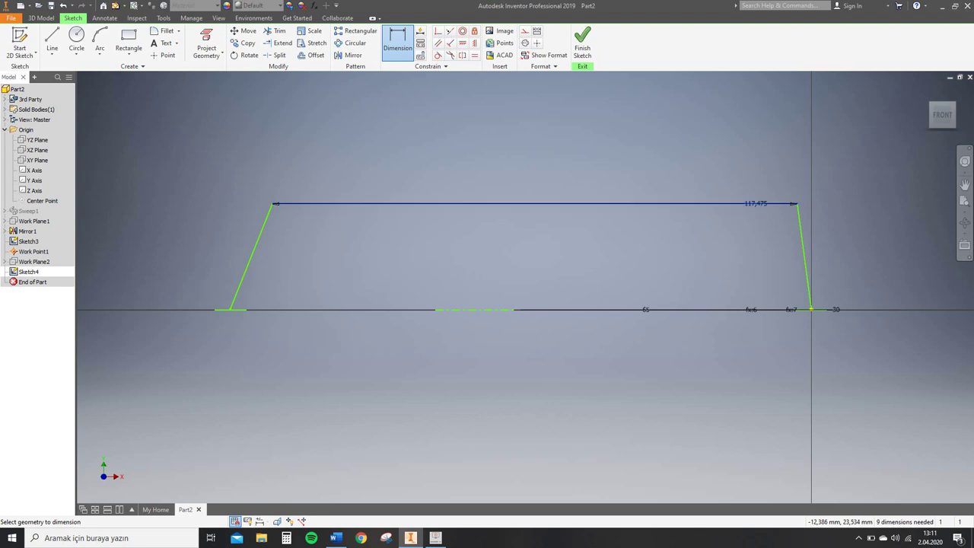
left_click(803, 251)
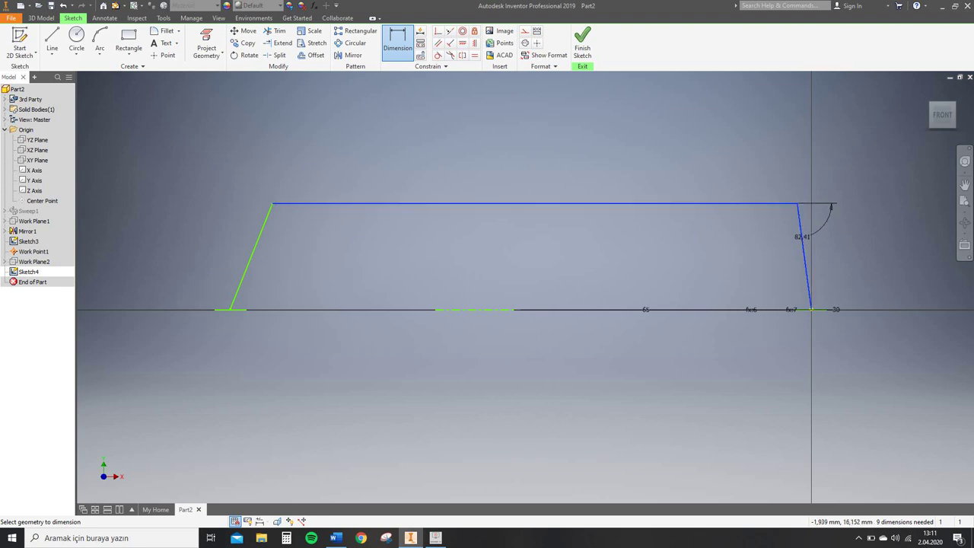
left_click(740, 249)
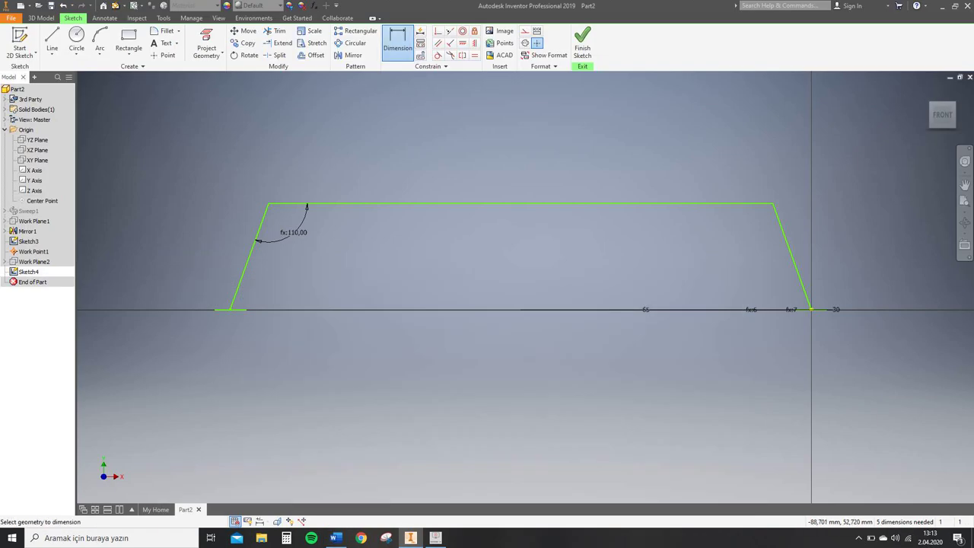
Add an angle dimension between the top segment and the origin-side slanted segment, driven by the parameter r_in.
left_click(633, 203)
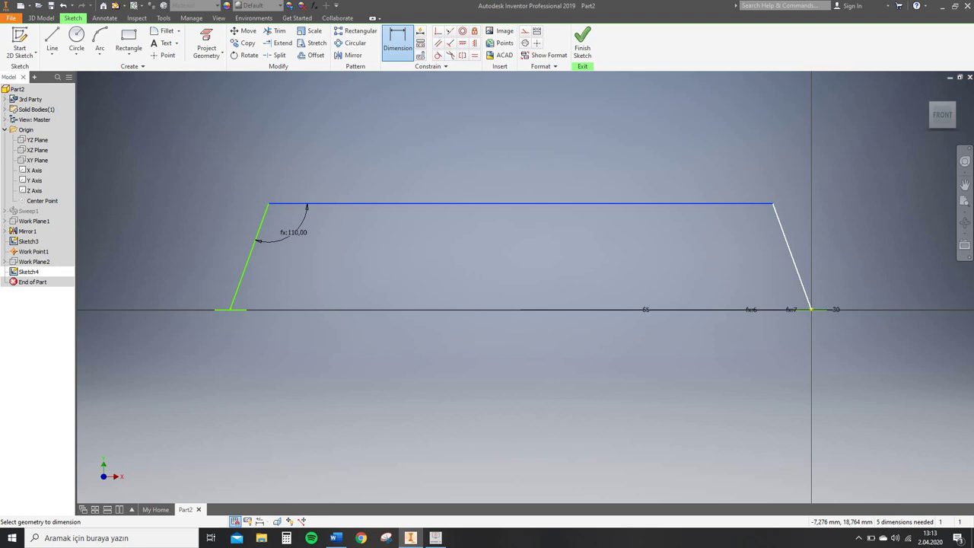
left_click(794, 260)
left_click(811, 309)
left_click(779, 270)
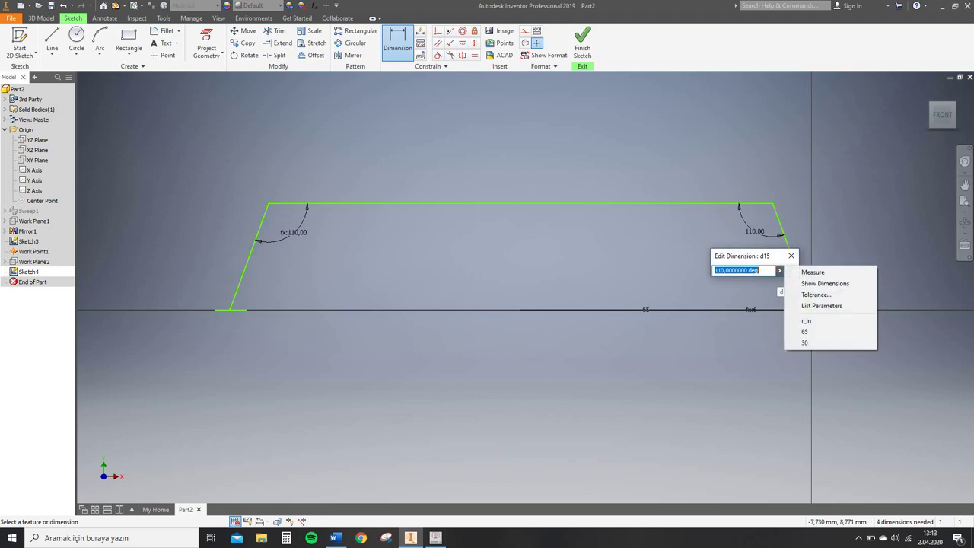
left_click(807, 320)
left_click(792, 271)
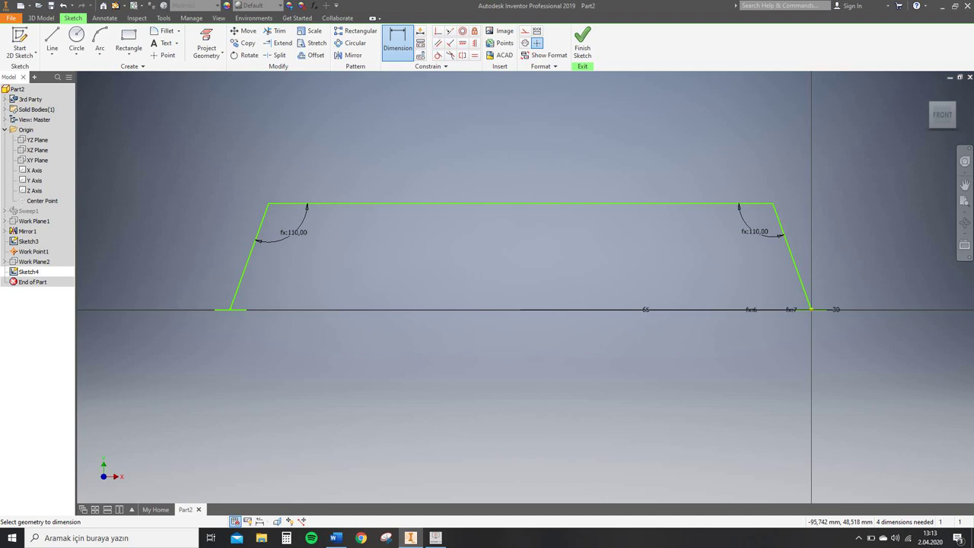
Fillet both upper corners of the path with the radius set to the parameter fillet.
left_click(164, 30)
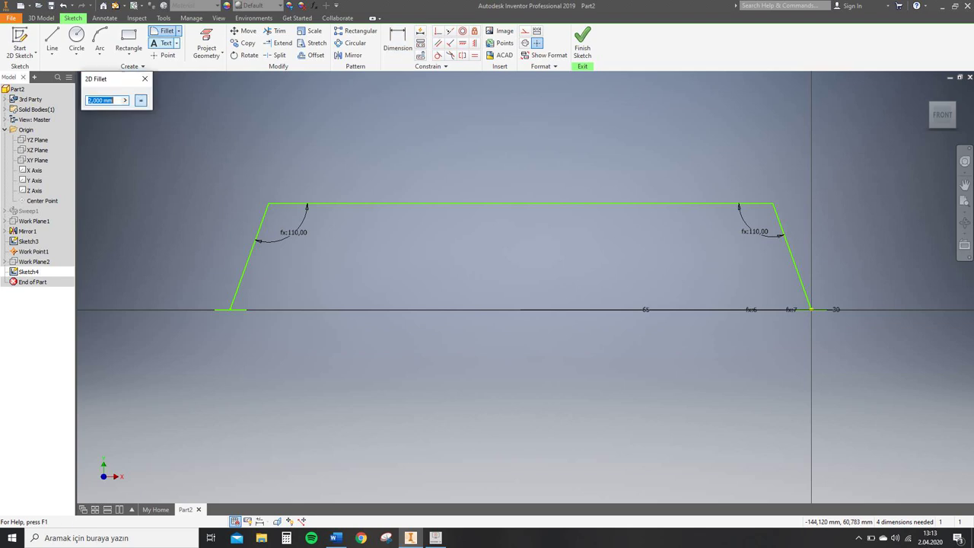
left_click(126, 100)
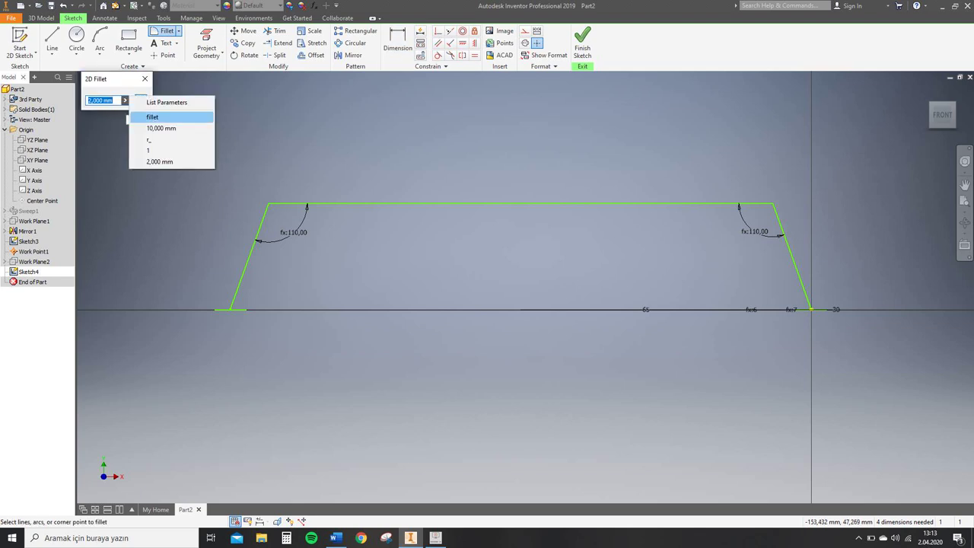
left_click(167, 102)
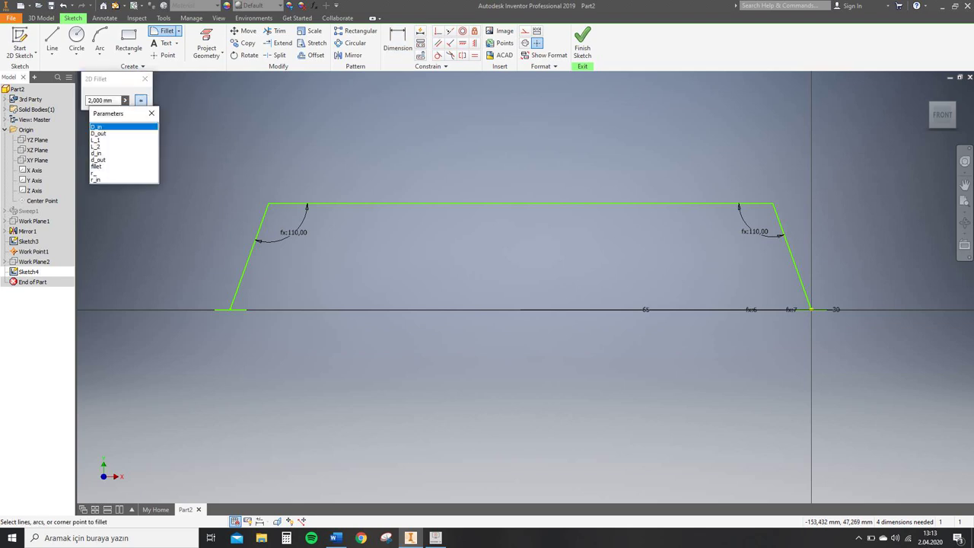
left_click(96, 167)
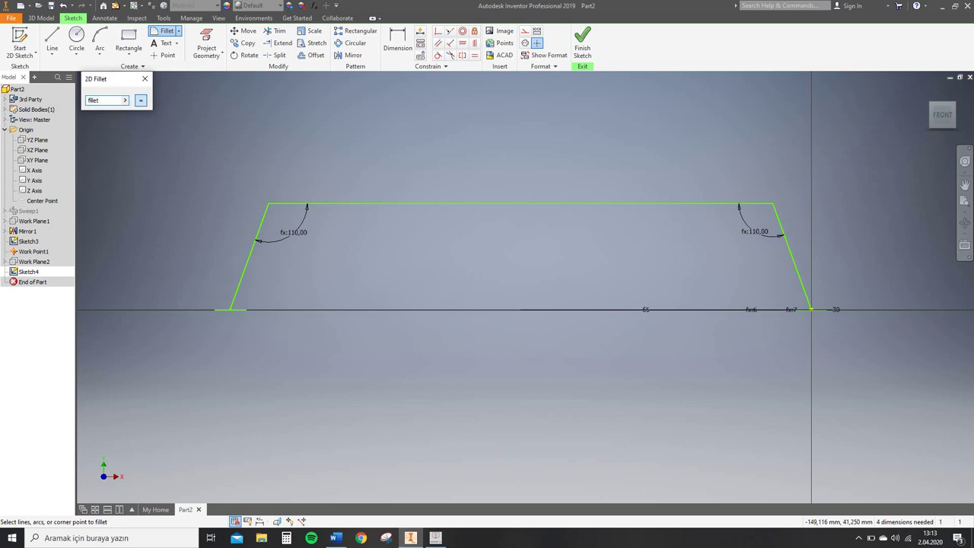
left_click(307, 198)
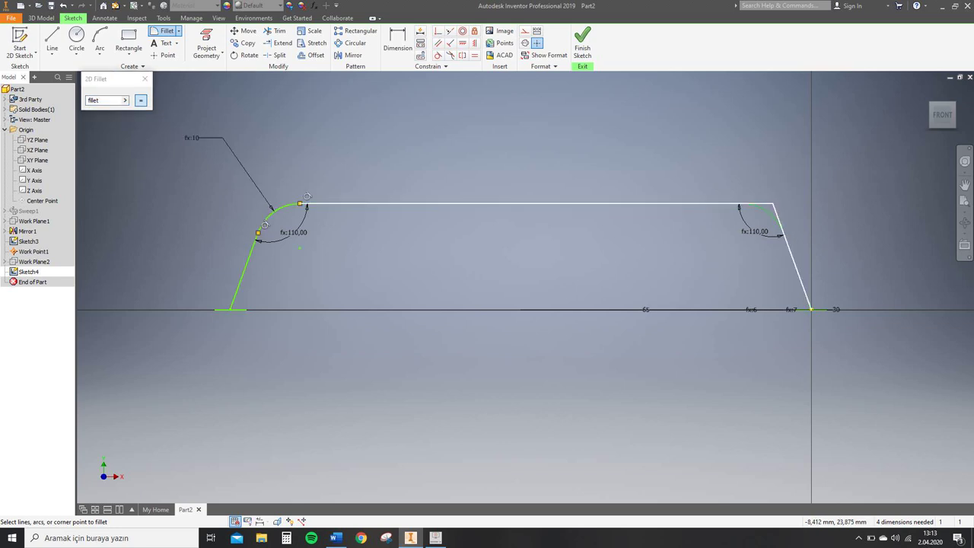
left_click(773, 205)
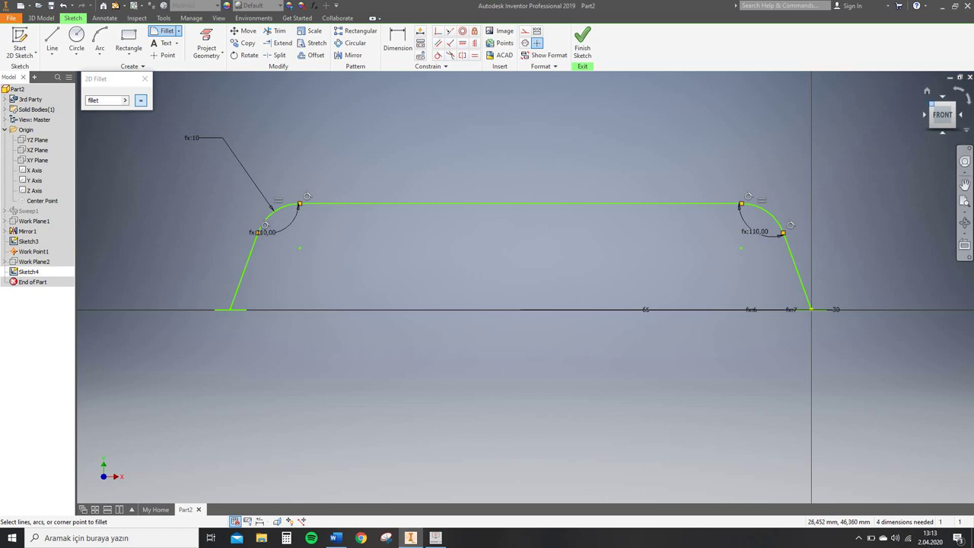
left_click(927, 90)
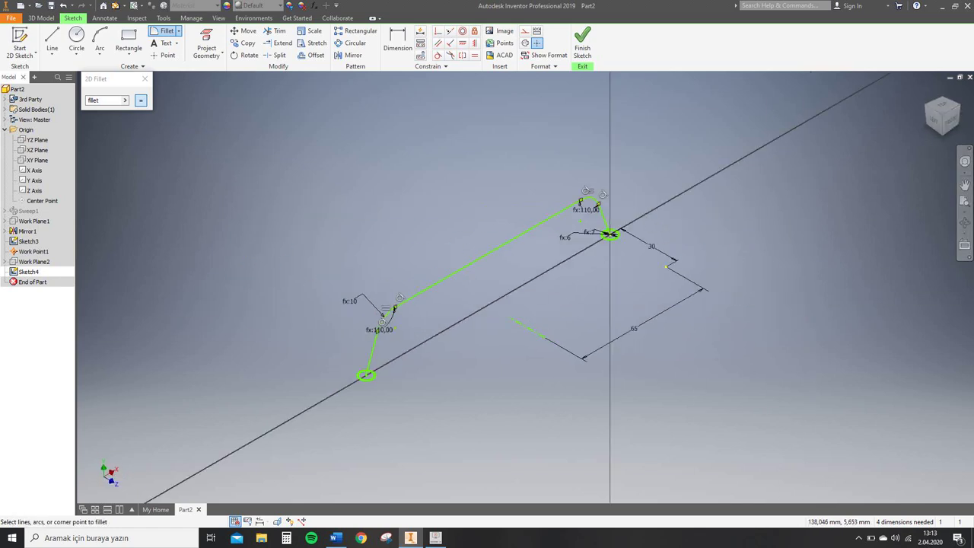
key("Escape")
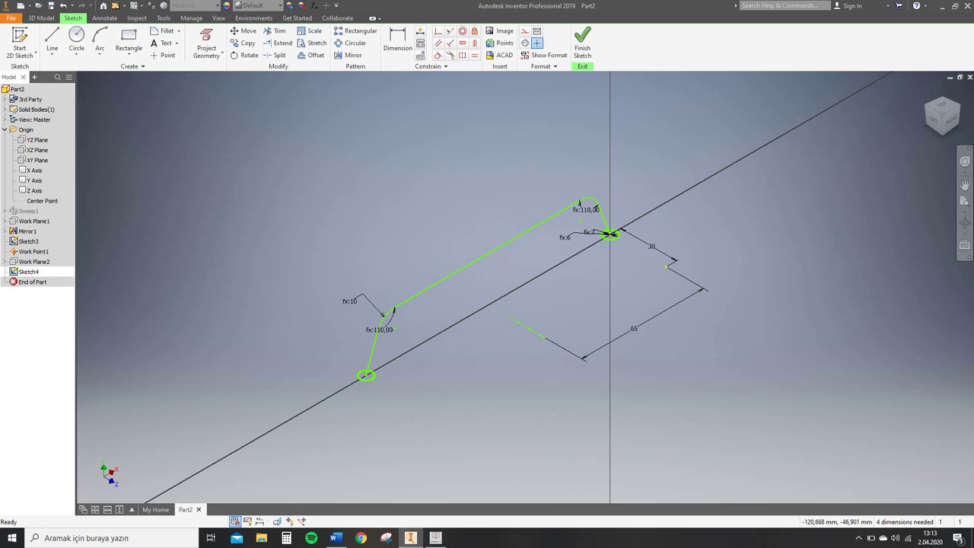
Turn the visibility of the skid tubes' solid body back on.
left_click(435, 538)
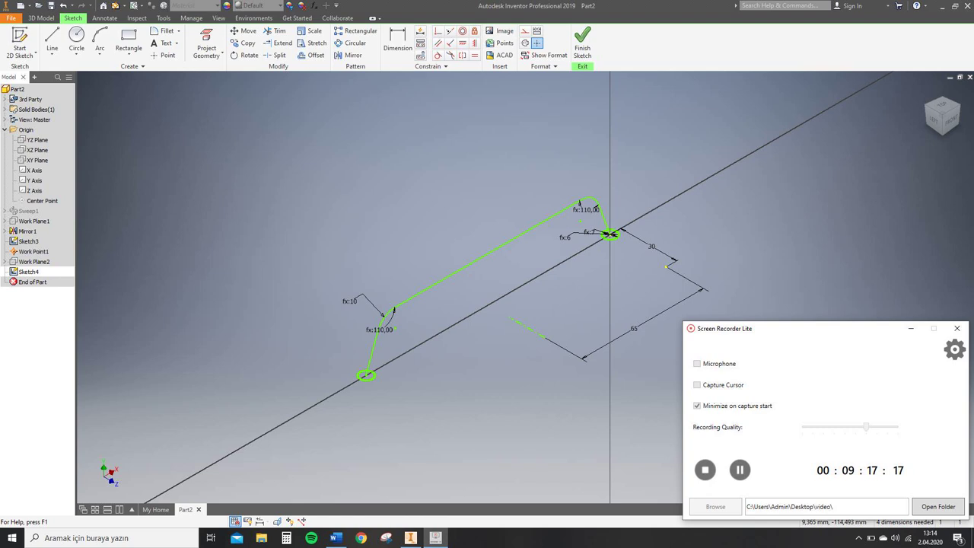
left_click(37, 109)
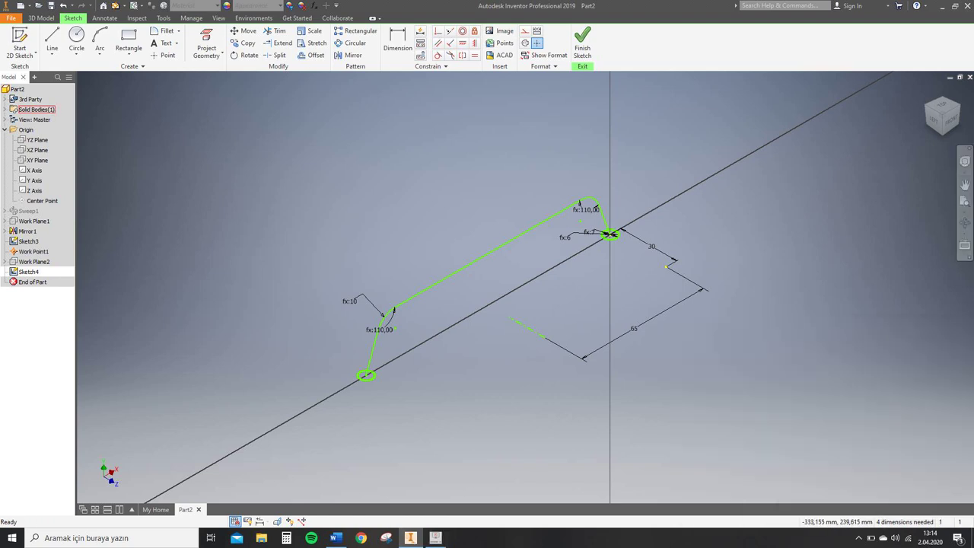
right_click(34, 108)
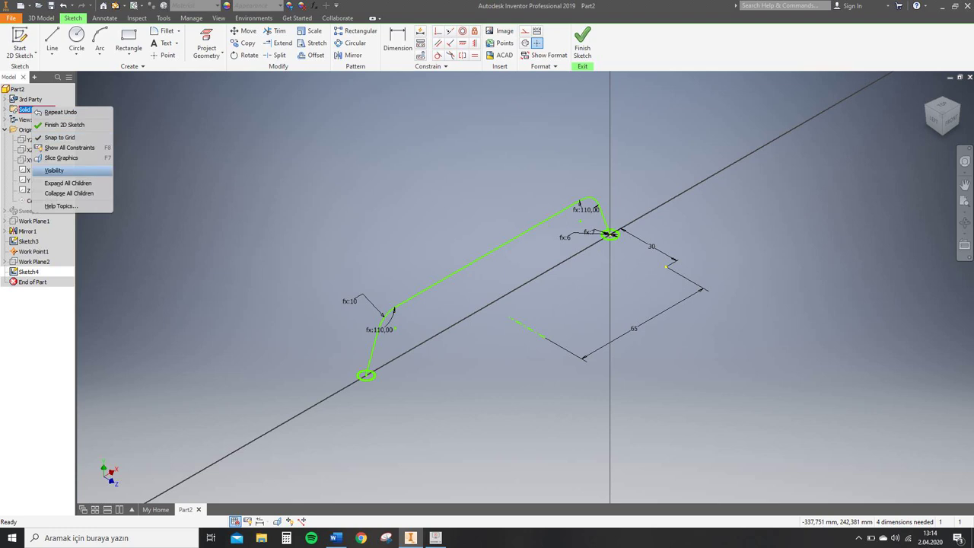
left_click(55, 171)
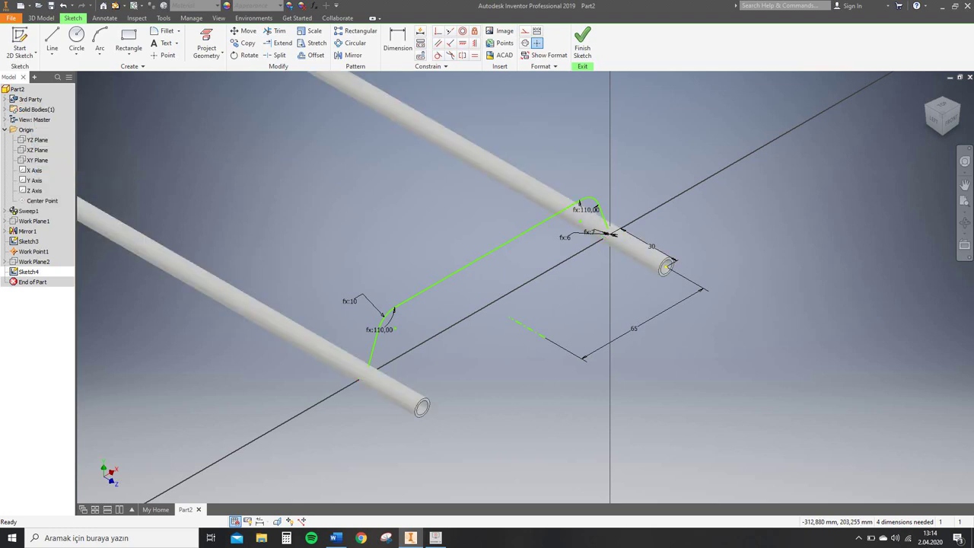
Sweep the concentric-circle profile at the origin along the filleted path to create the cross tube between the skids.
left_click(41, 17)
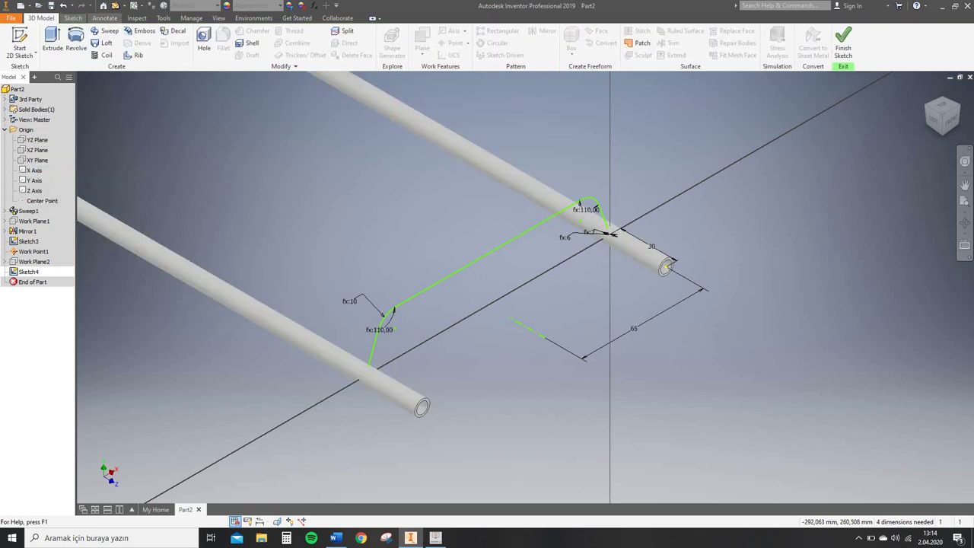
left_click(107, 31)
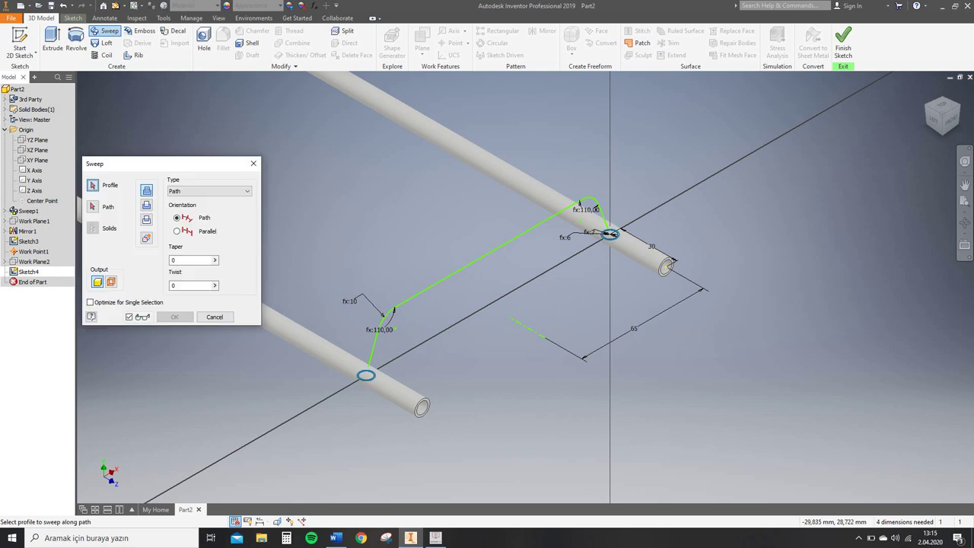
left_click(605, 237)
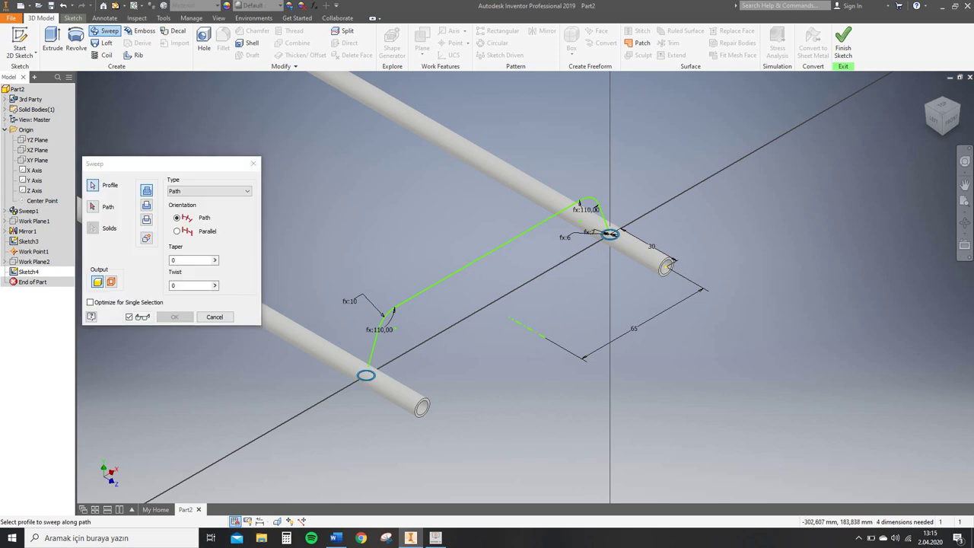
left_click(93, 207)
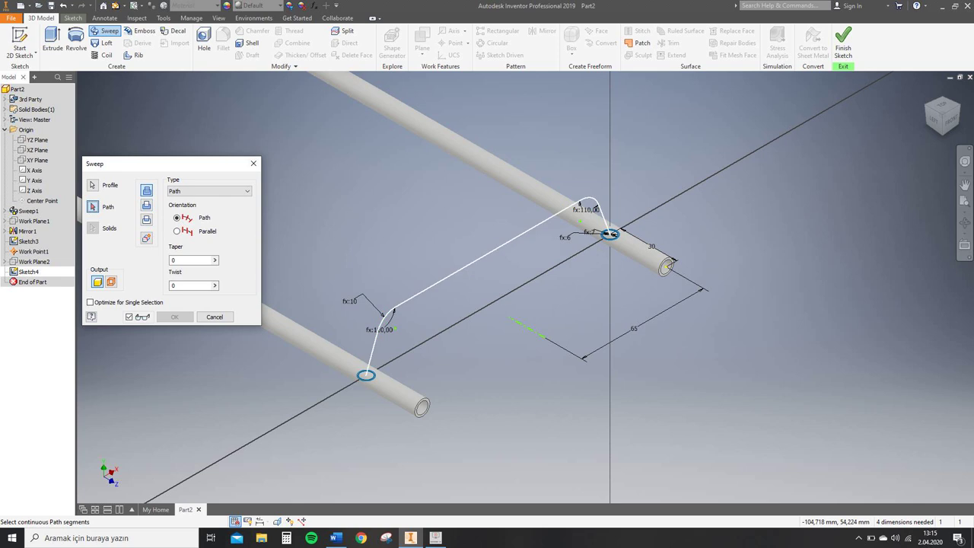
left_click(487, 254)
left_click(175, 316)
key("Return")
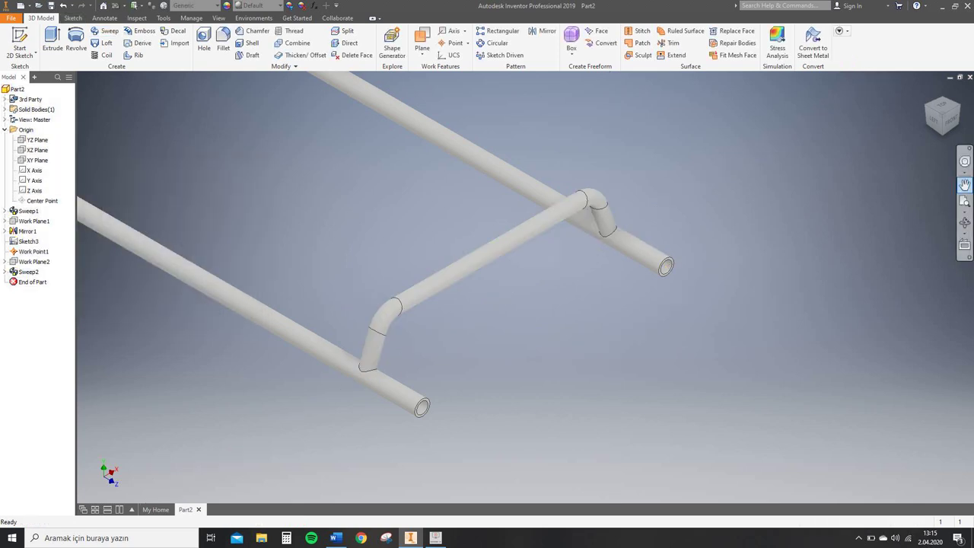
left_click(964, 185)
left_click_drag(487, 290, 620, 377)
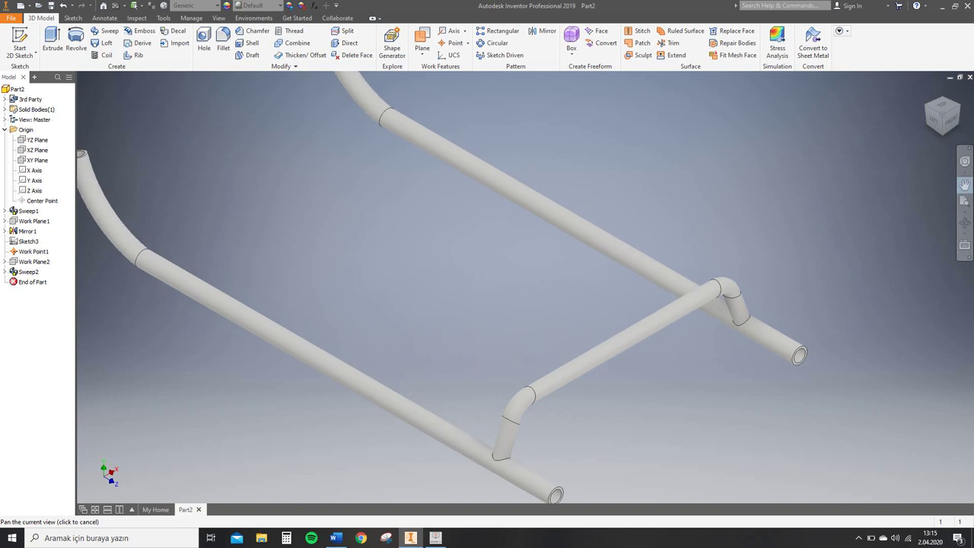
scroll(441, 234, "up", 2)
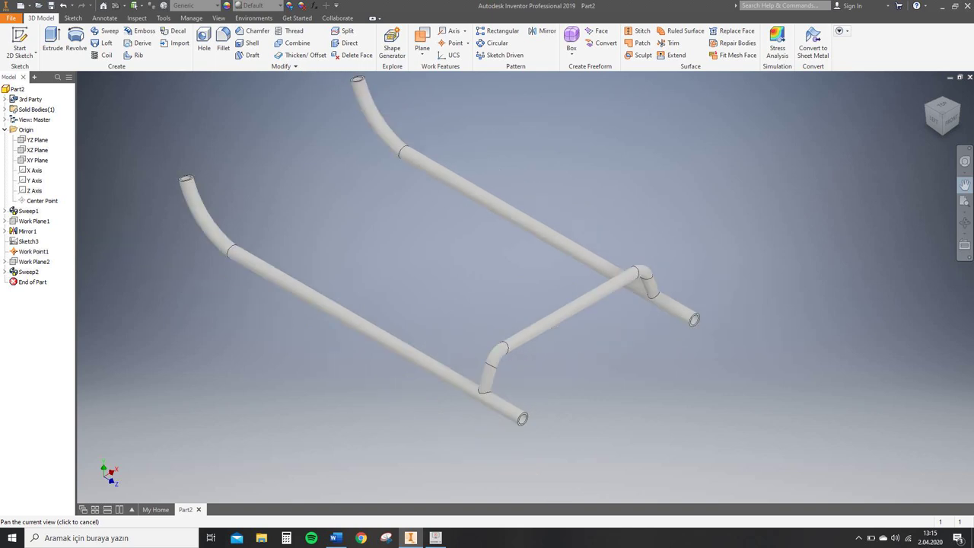
left_click_drag(442, 234, 384, 222)
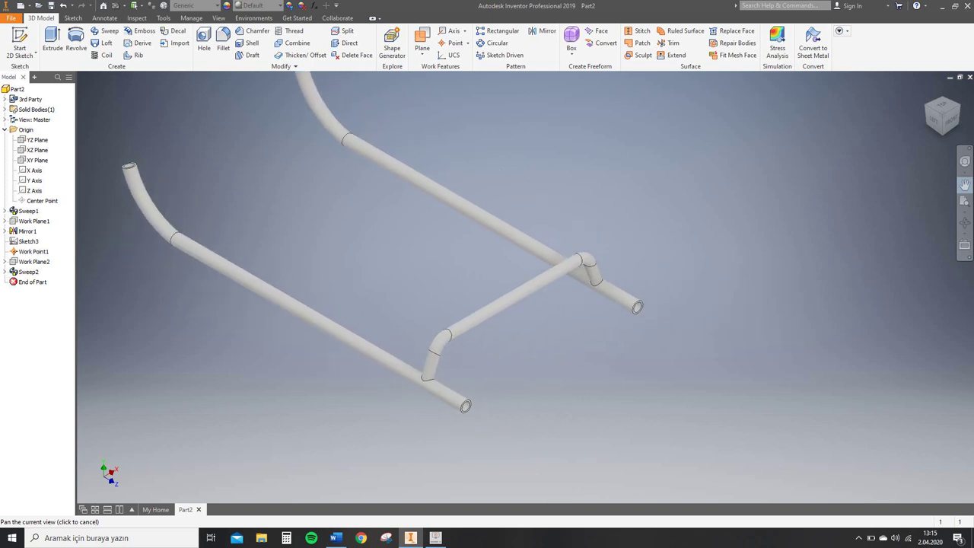
left_click(423, 41)
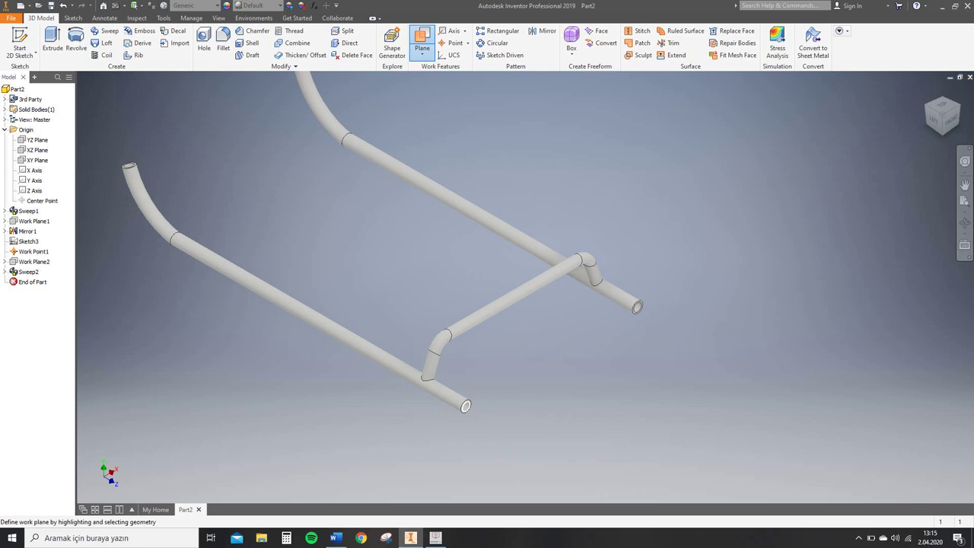
scroll(466, 406, "up", 4)
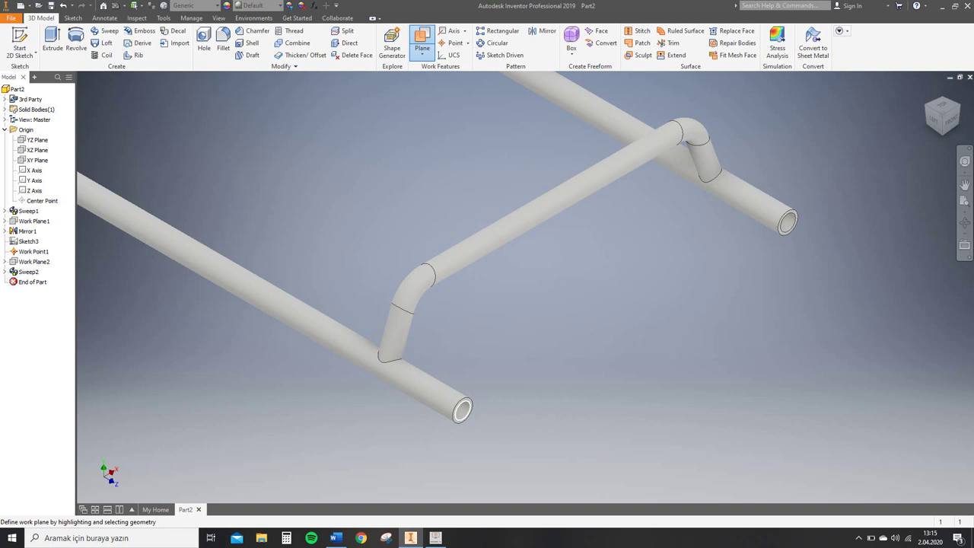
left_click(462, 411)
scroll(364, 305, "down", 3)
Start a work plane offset from the near skid tube's open end face, pulled about 168 mm back along the tube.
left_click(423, 55)
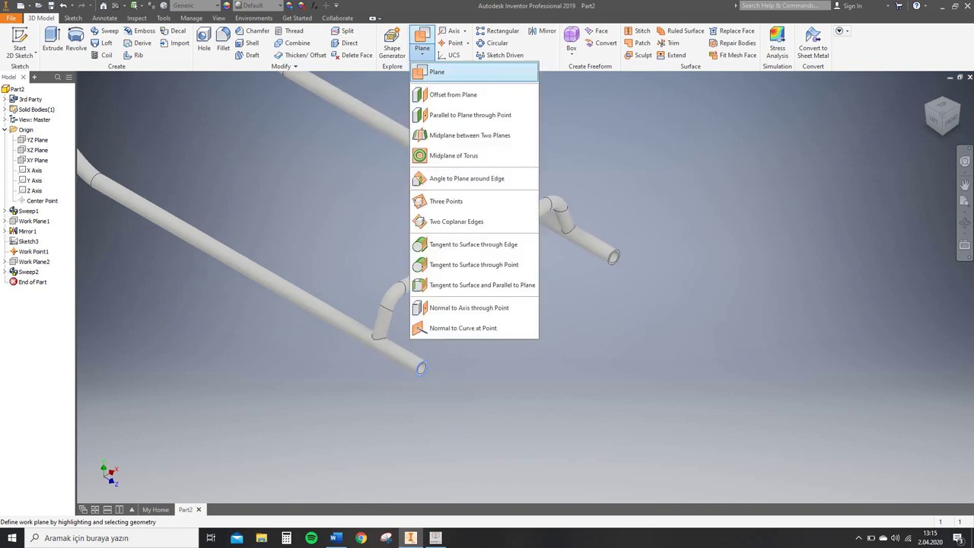
left_click(461, 95)
scroll(444, 385, "up", 10)
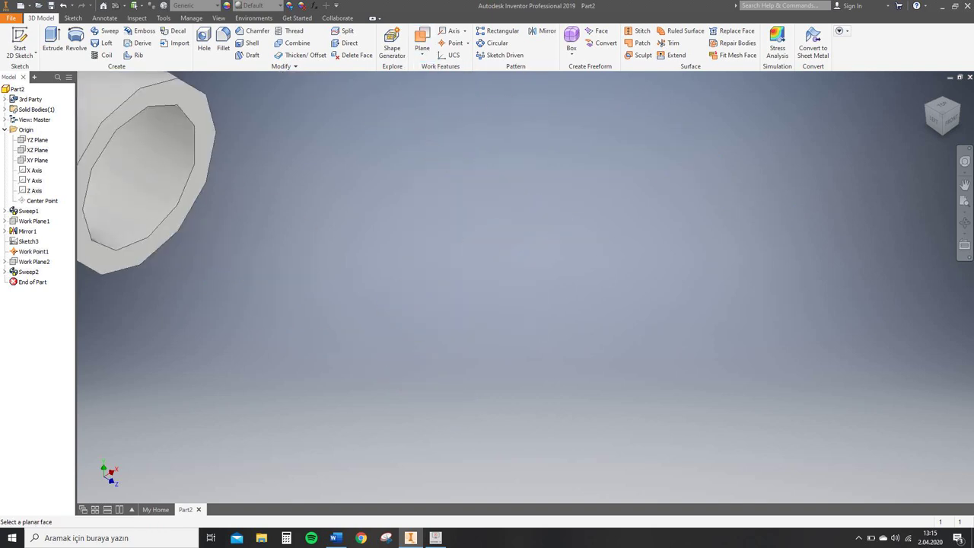
left_click(195, 190)
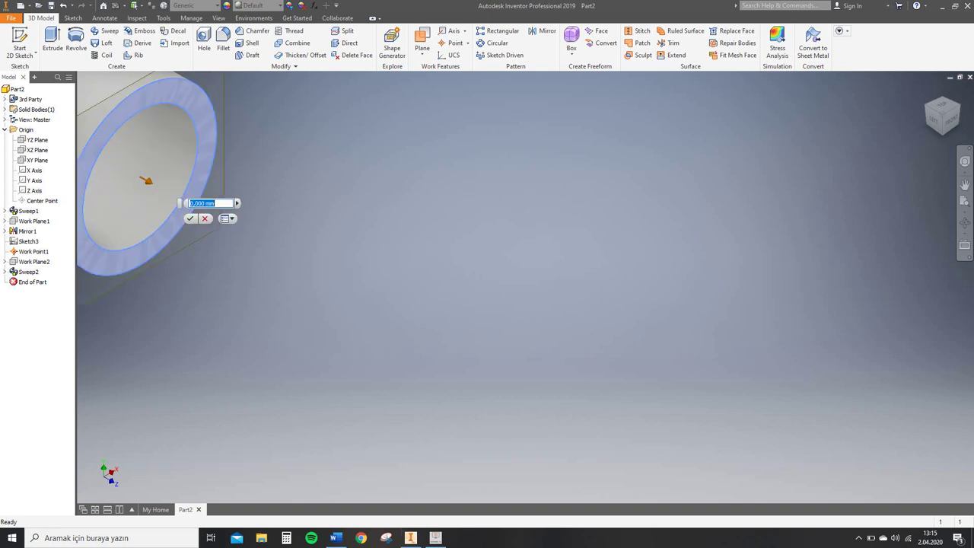
left_click(942, 115)
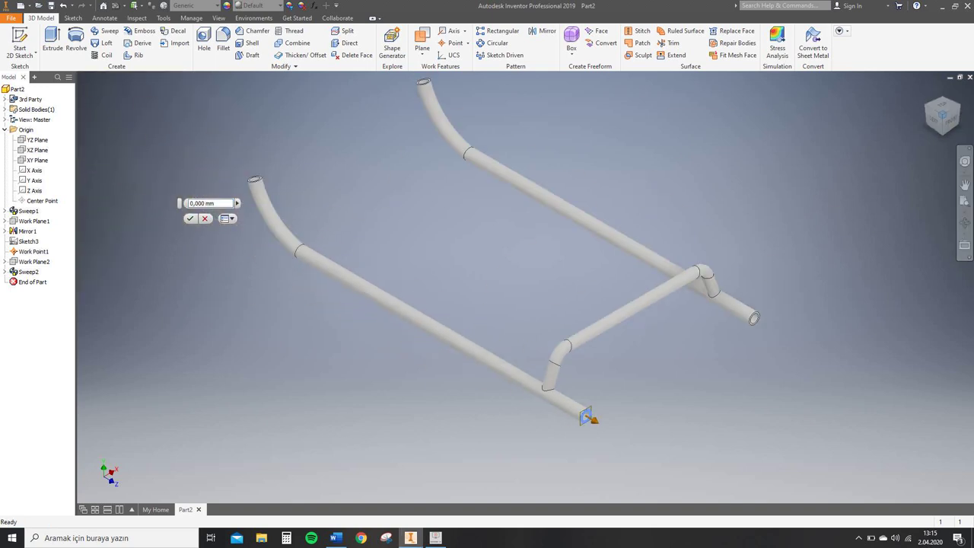
left_click_drag(596, 421, 411, 316)
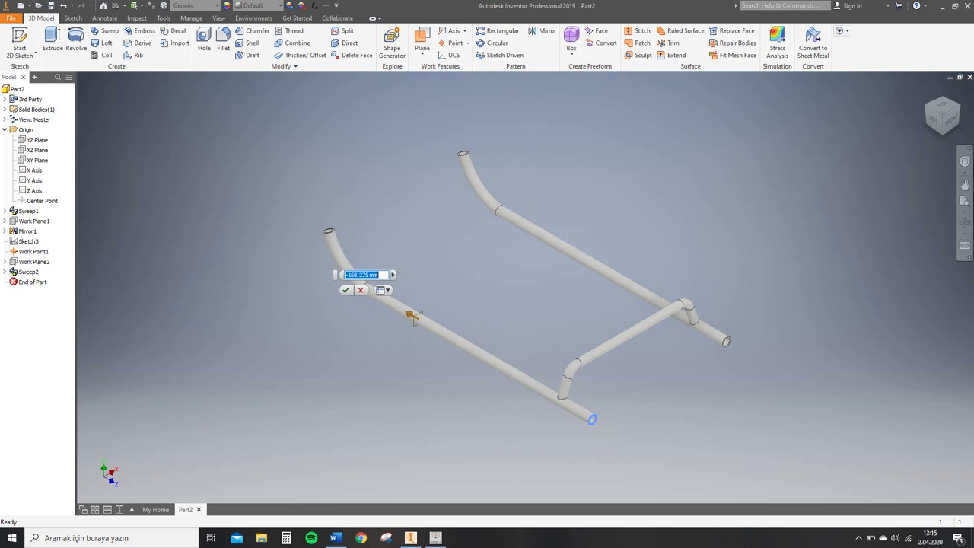
Set the offset from the tube's end face to -80 mm and create the work plane.
left_click(372, 275)
key("BackSpace")
key("BackSpace")
key("BackSpace")
key("BackSpace")
key("BackSpace")
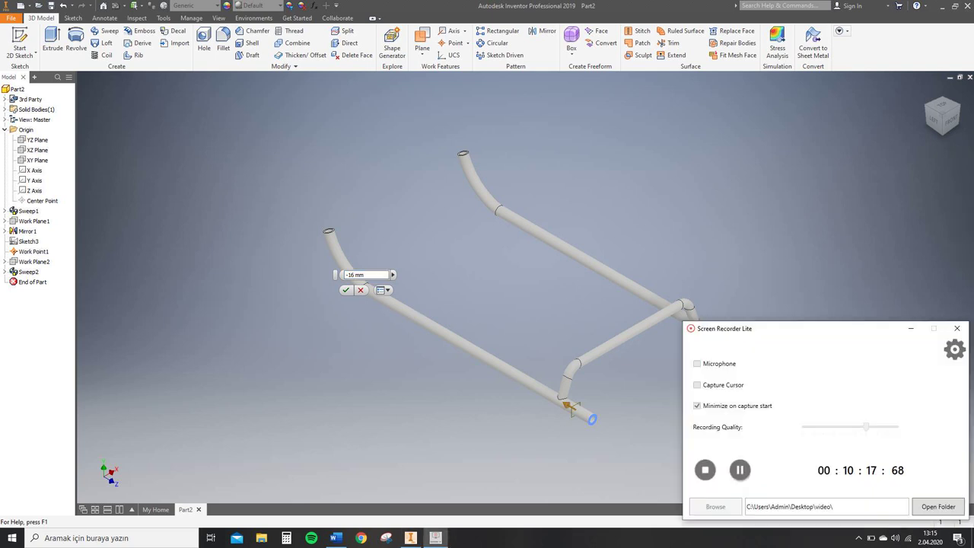
key("BackSpace")
key("BackSpace")
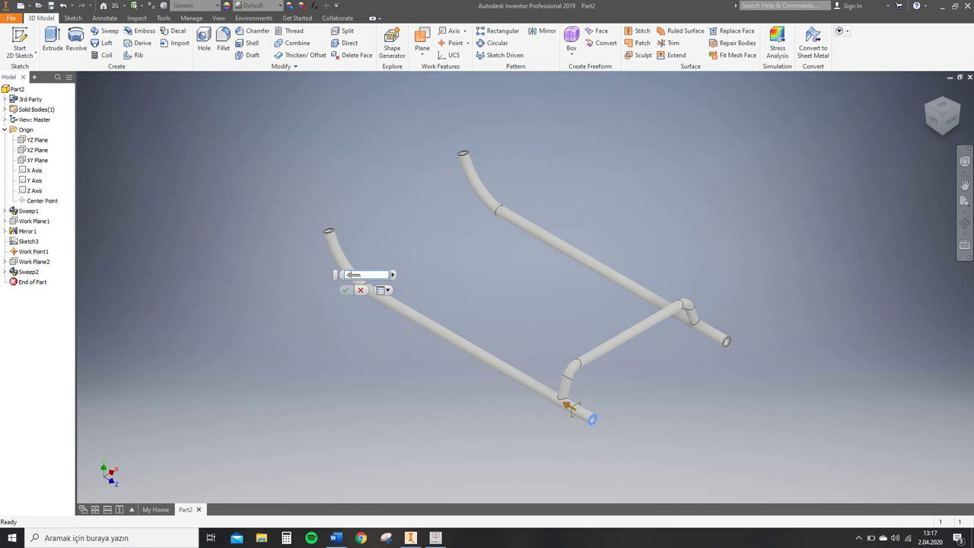
type("80")
key("Return")
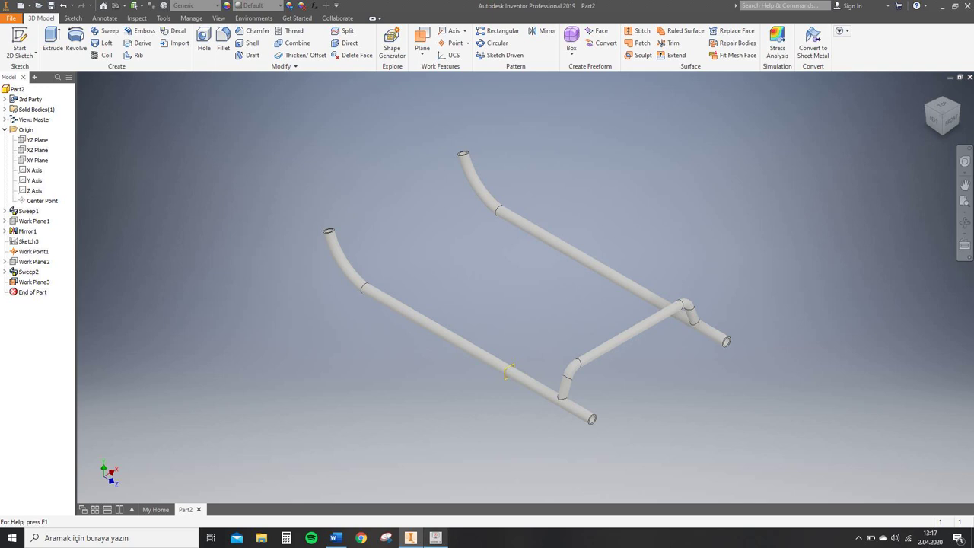
Change the new work plane's offset to -110 mm.
left_click(436, 538)
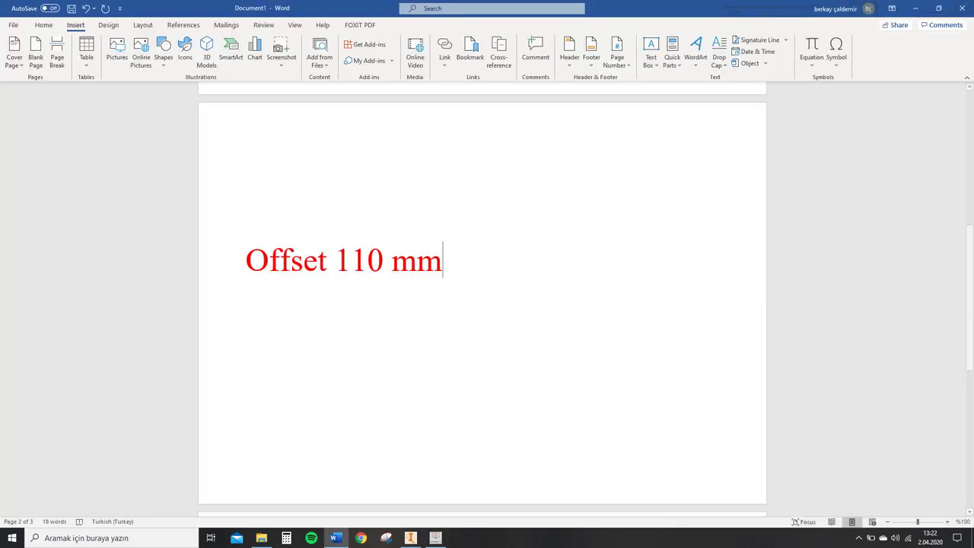
mouse_move(335, 537)
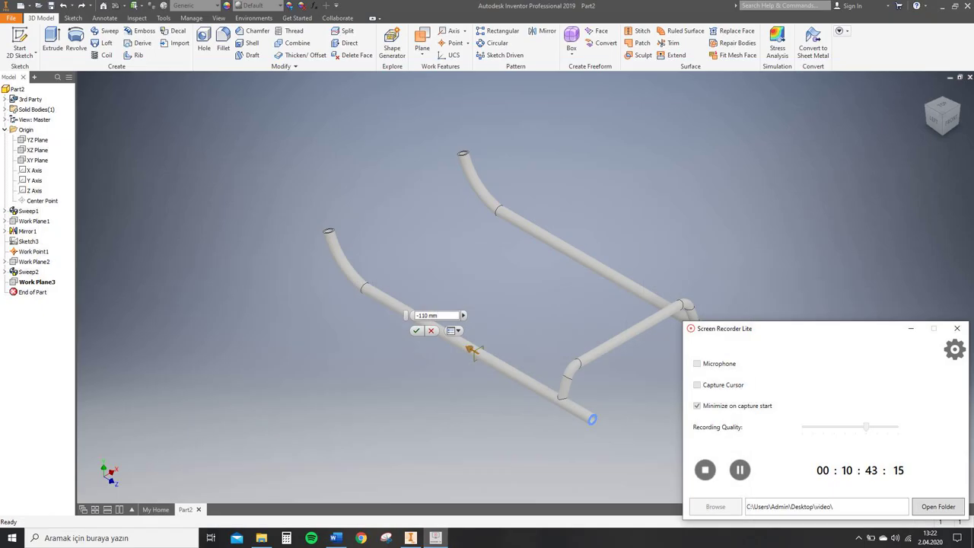
left_click(911, 328)
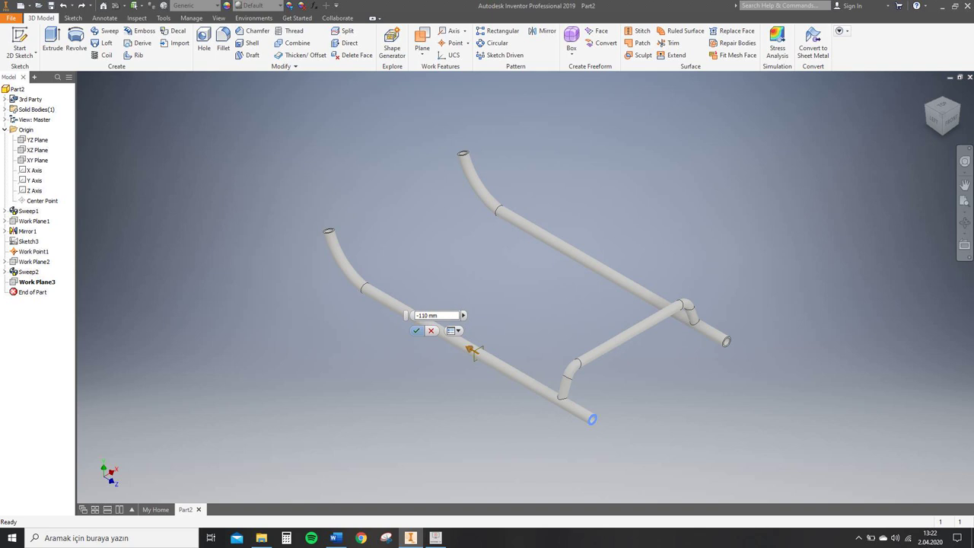
key("Return")
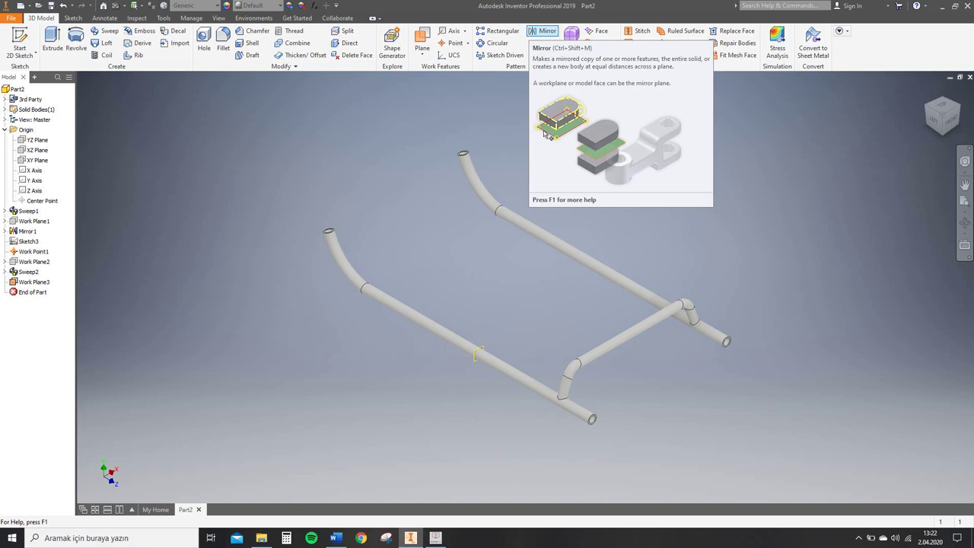
Mirror the swept cross tube about the offset work plane to create a second cross tube near the skids' curved ends.
left_click(543, 32)
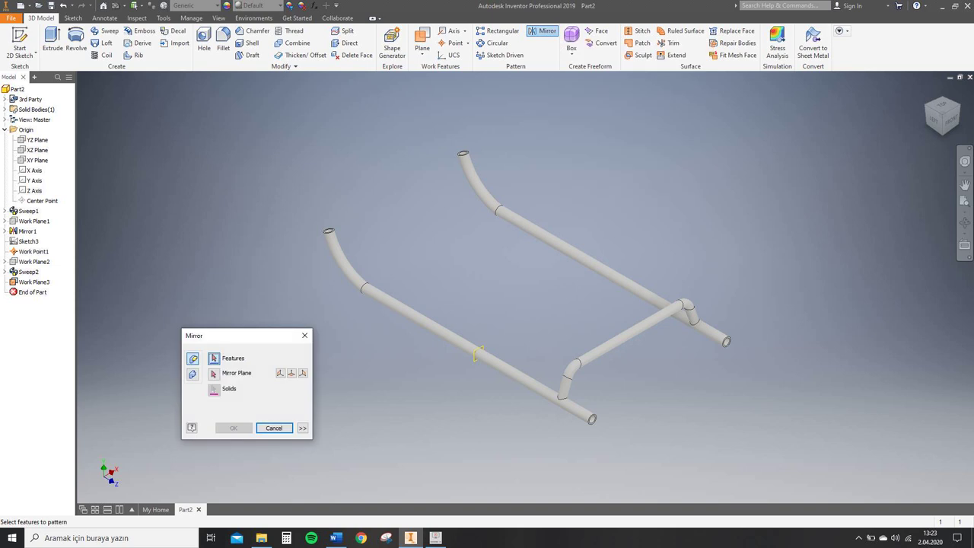
left_click_drag(244, 336, 215, 298)
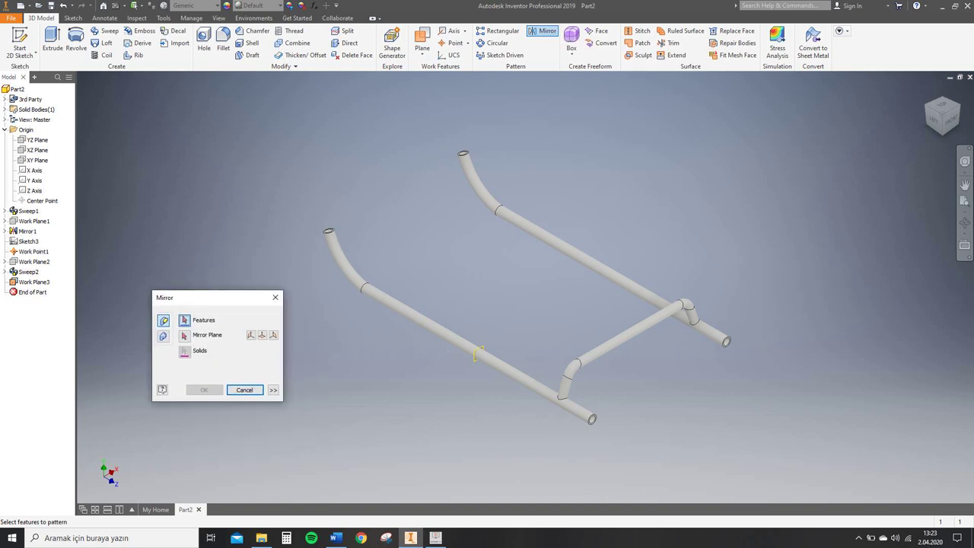
left_click(629, 335)
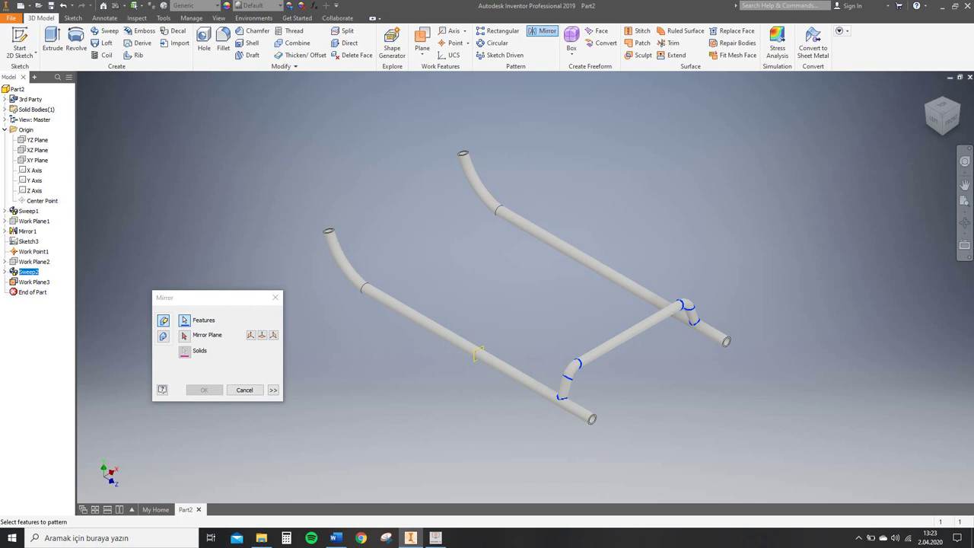
left_click(184, 336)
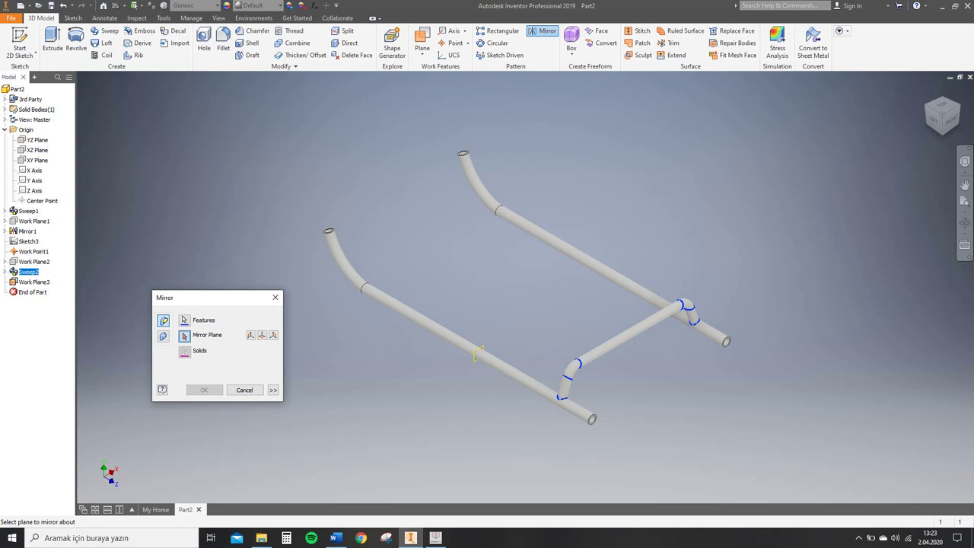
left_click(478, 354)
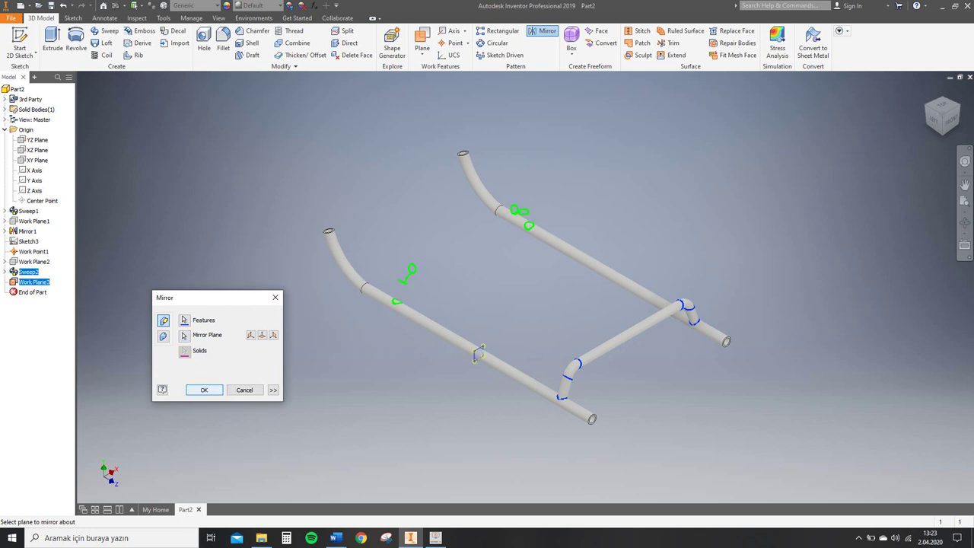
left_click(204, 390)
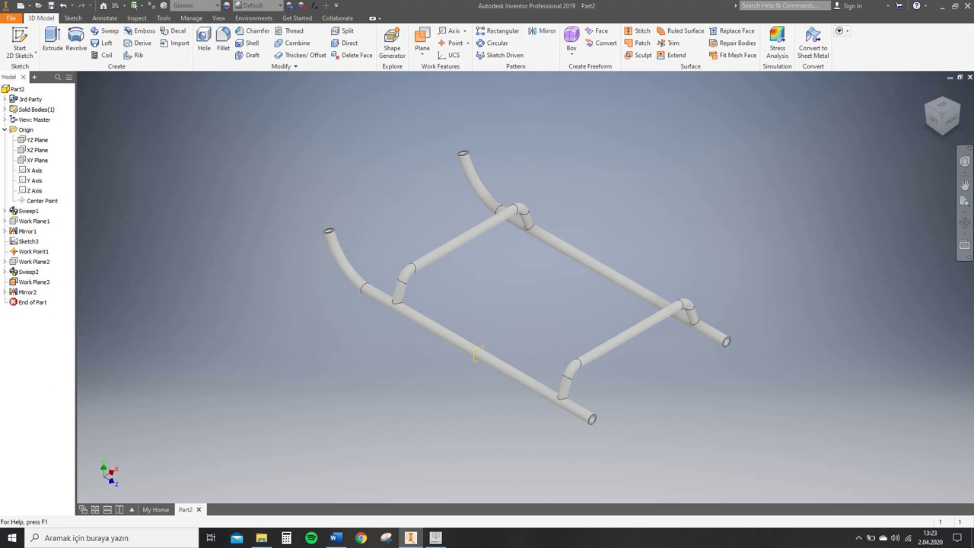
Turn off the visibility of the offset work plane used for the mirror.
left_click(435, 538)
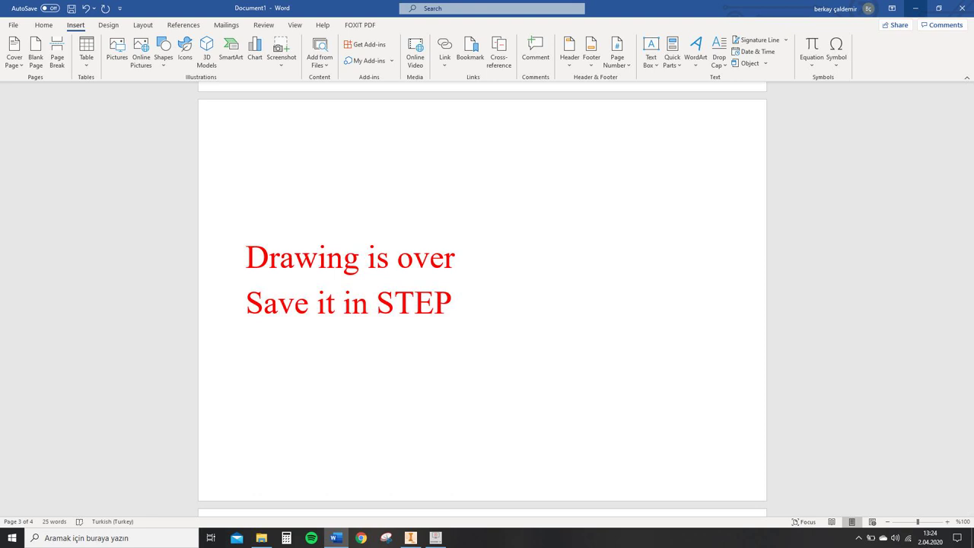
left_click(915, 8)
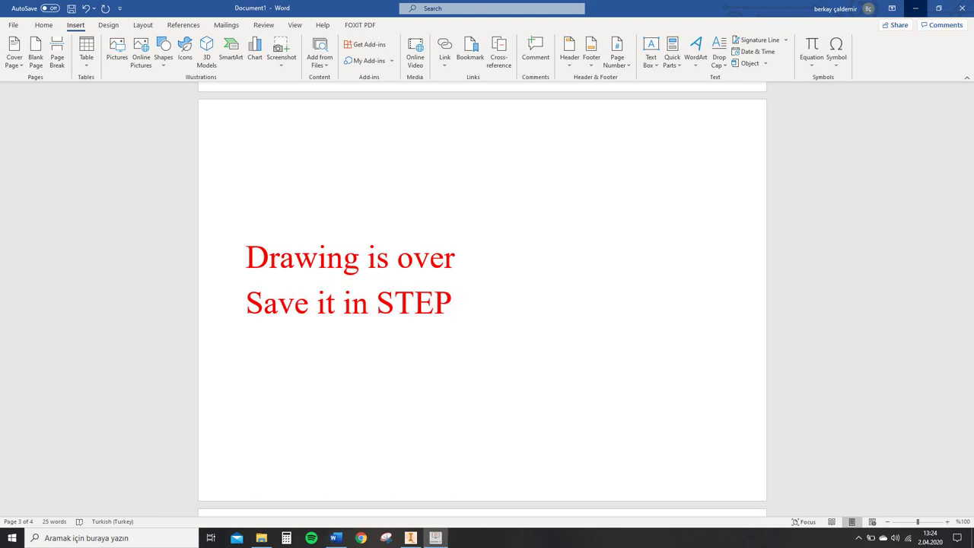
left_click(910, 329)
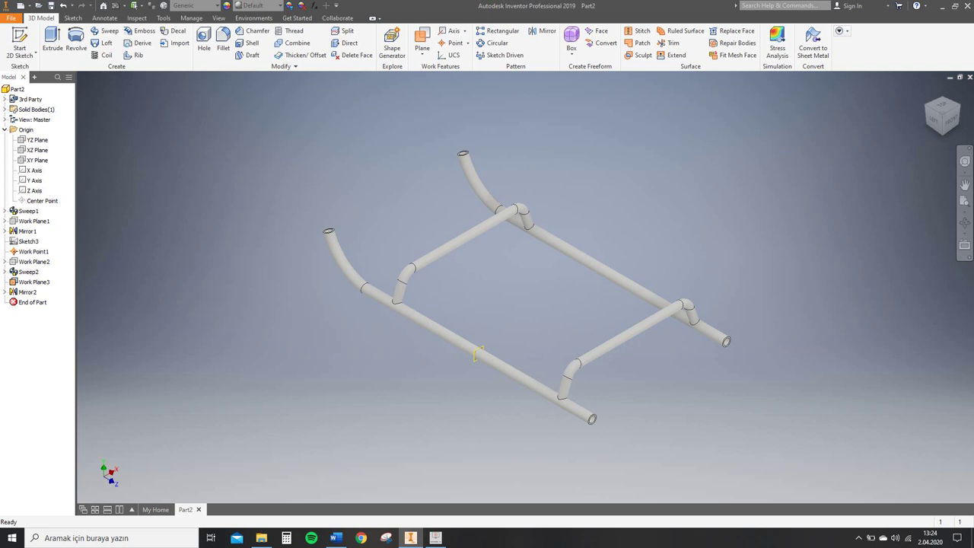
right_click(478, 353)
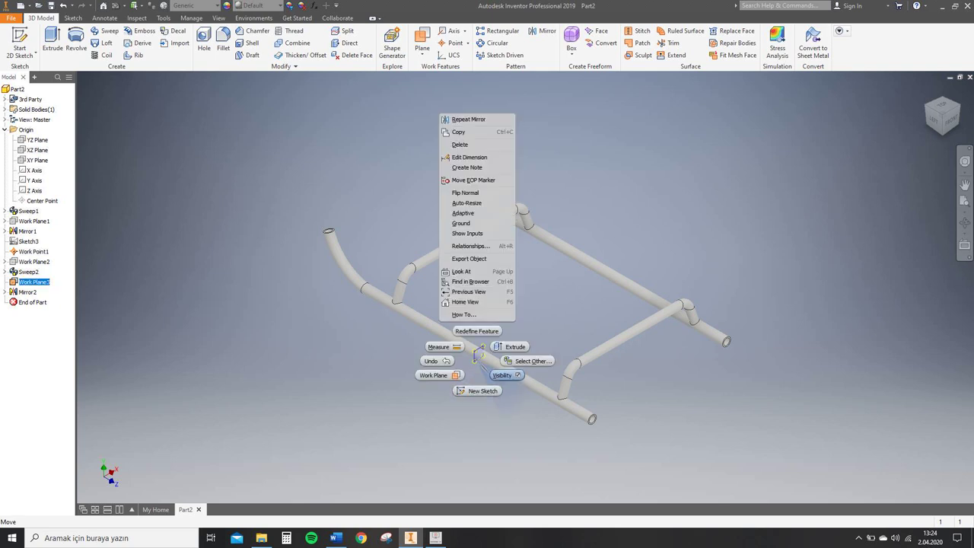
left_click(502, 374)
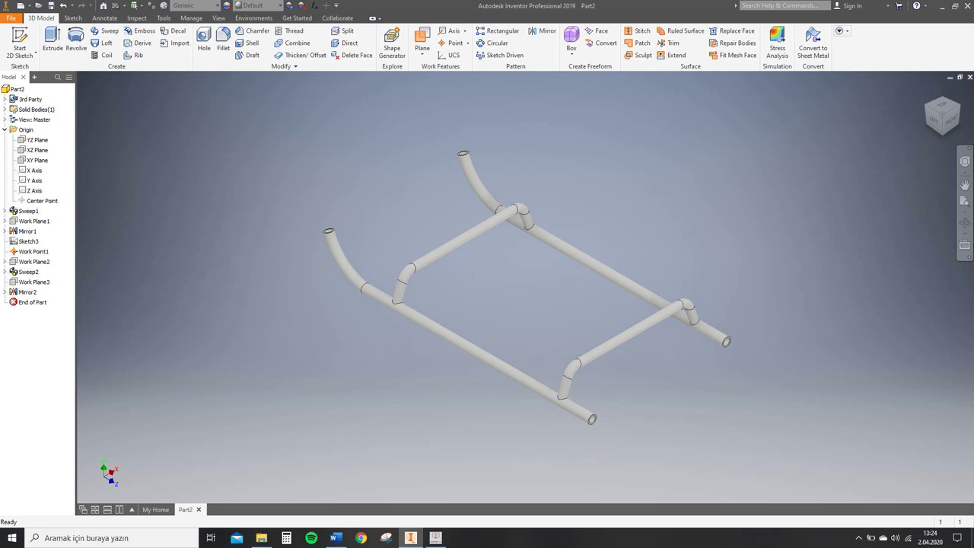
Start a CAD-format export of the part with the file type set to STEP Files.
left_click(11, 18)
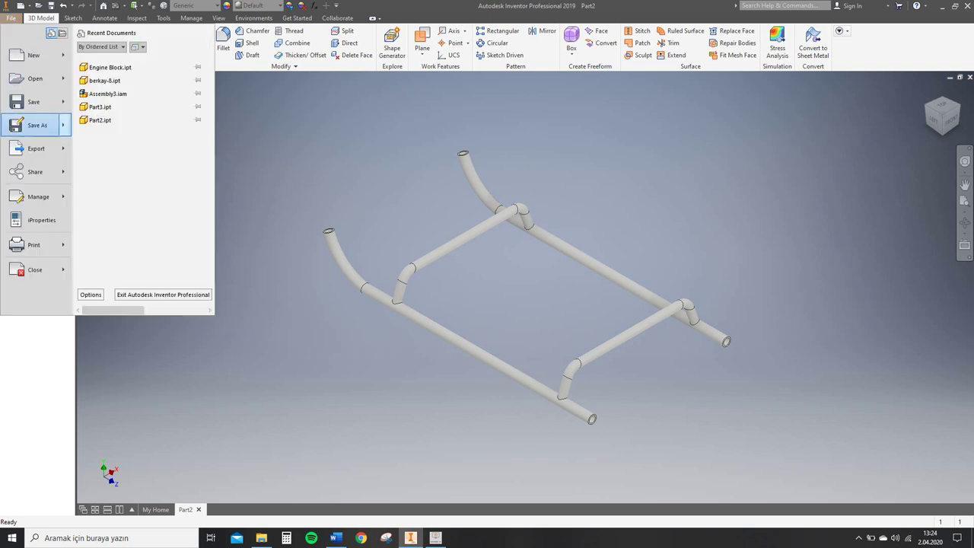
mouse_move(36, 148)
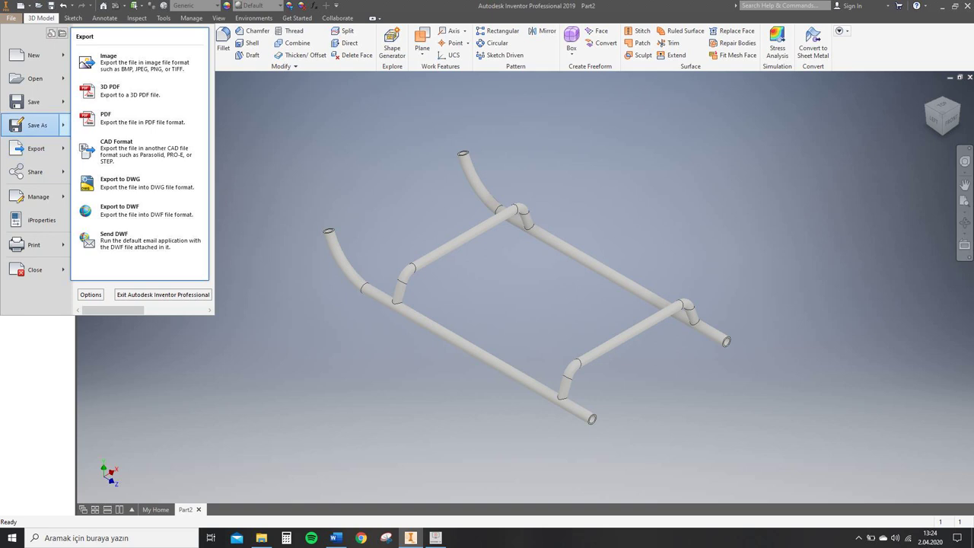
mouse_move(37, 125)
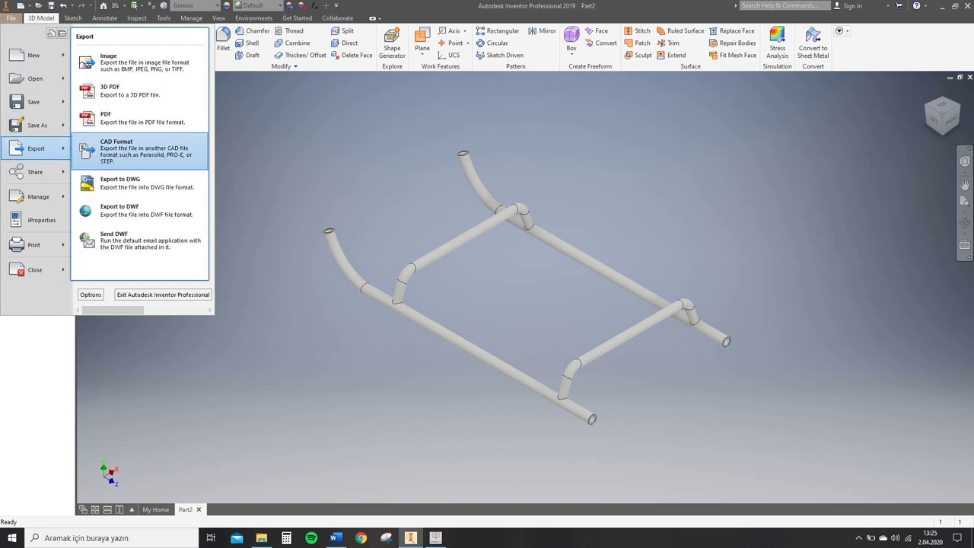
left_click(140, 152)
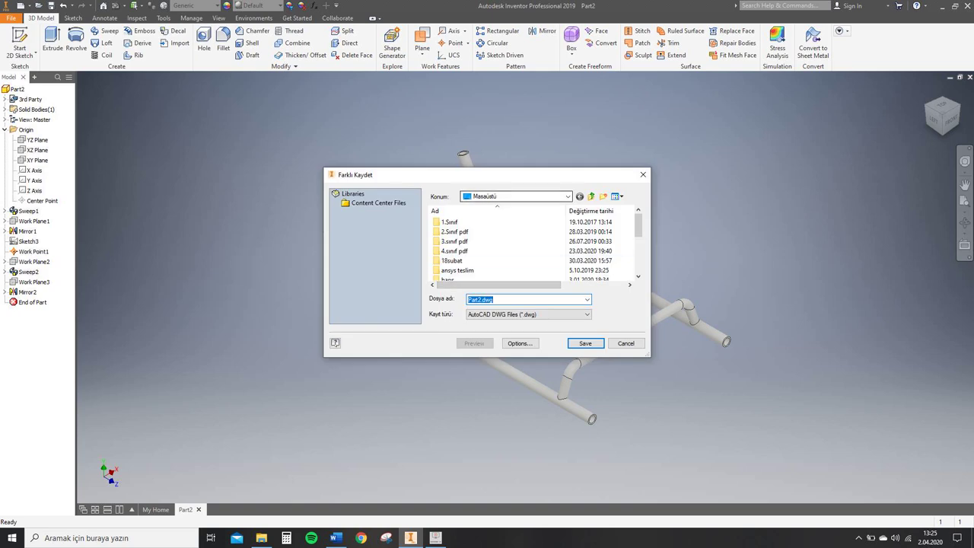
left_click(583, 314)
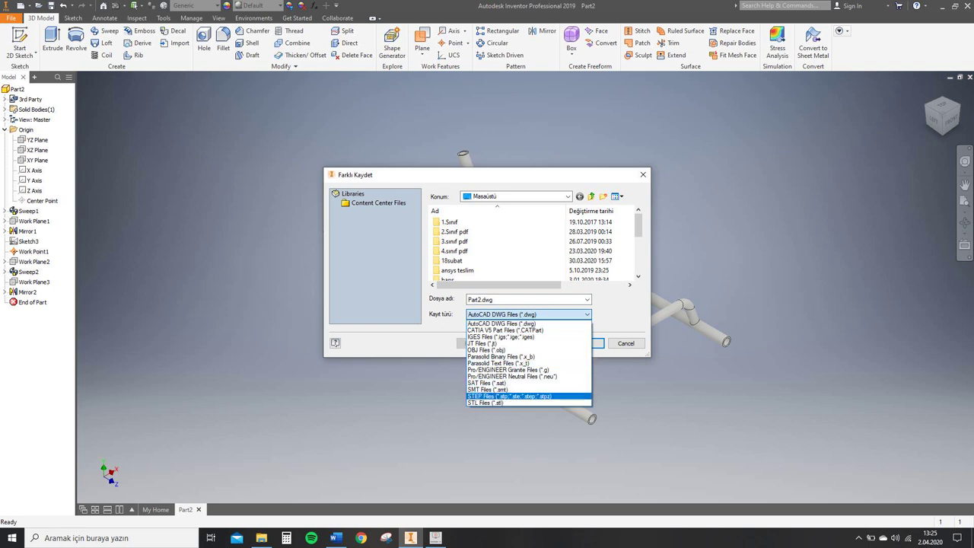
key("Return")
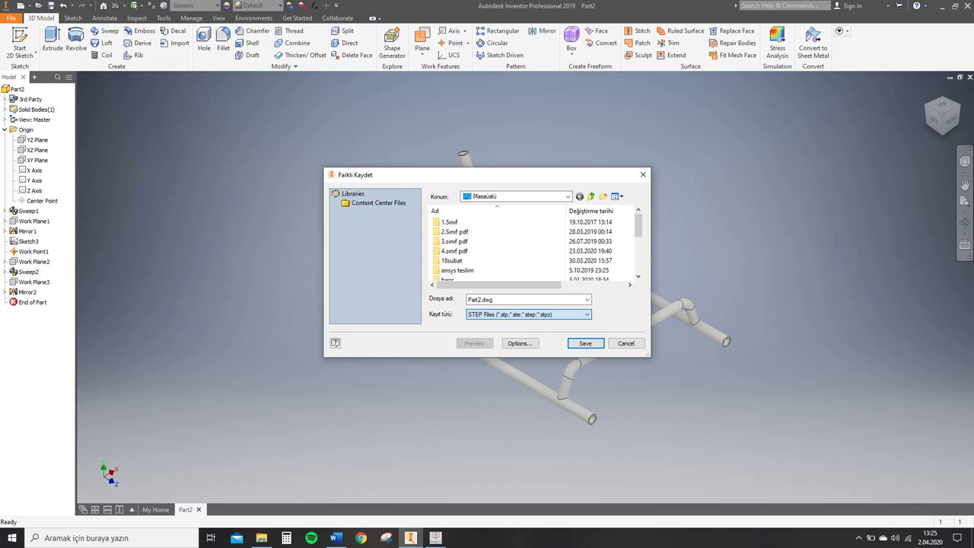
key("shift+Tab")
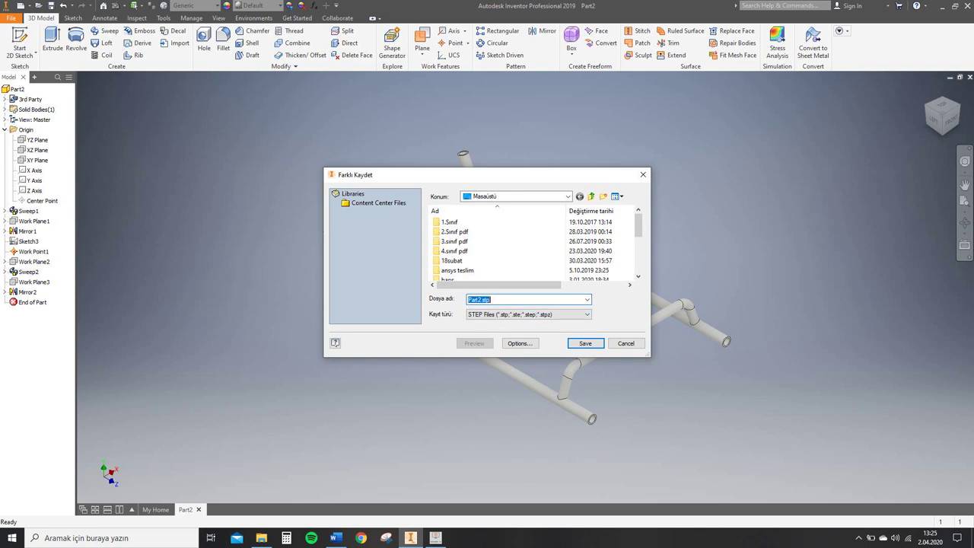
Name the export helikopter.stp and save it to the desktop folder (Masaüstü).
left_click(482, 299)
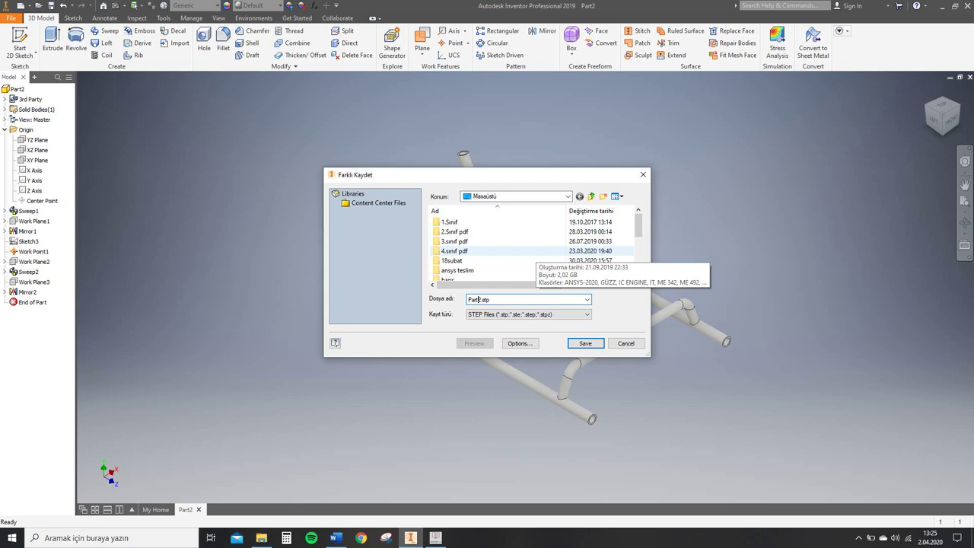
key("BackSpace")
key("BackSpace")
key("BackSpace")
key("BackSpace")
key("BackSpace")
type("Helikopter")
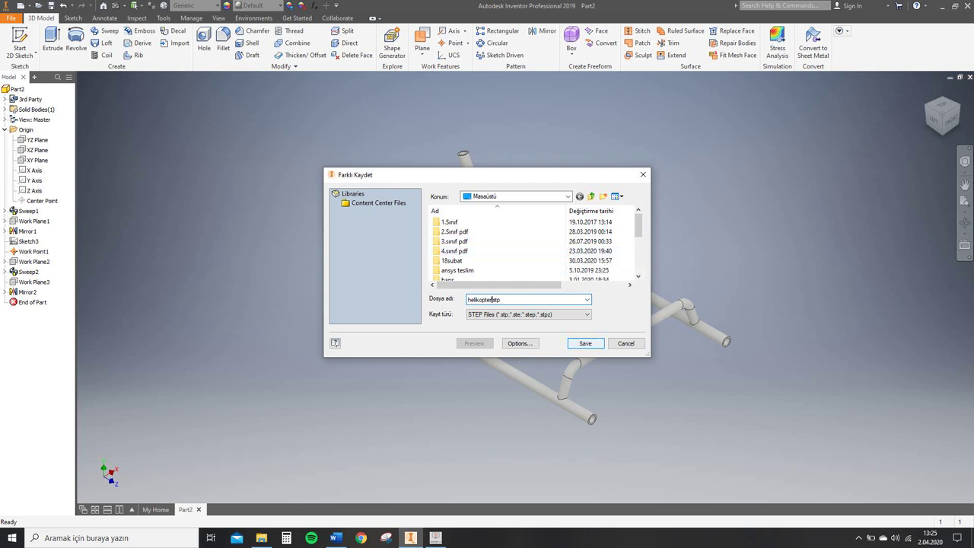
key("Return")
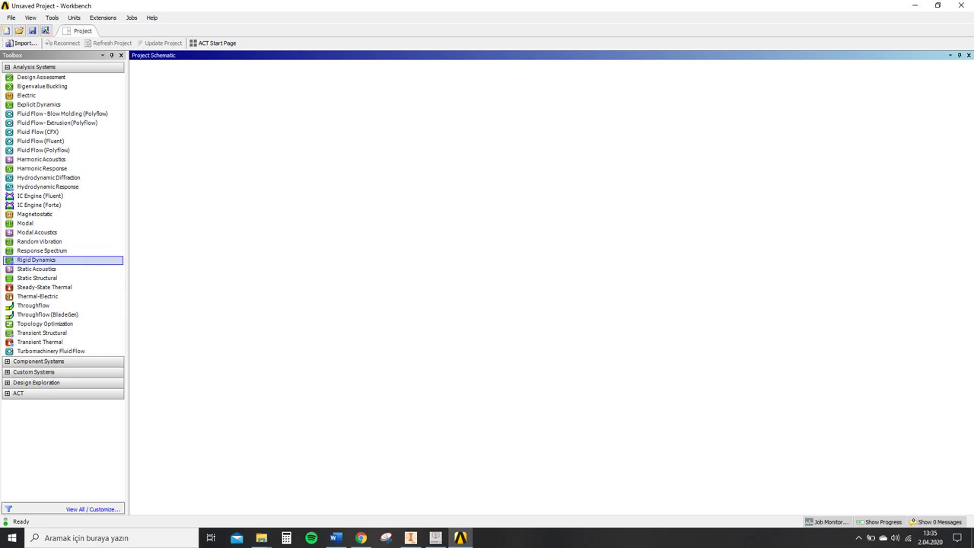
Switch to ANSYS Workbench, add a Static Structural analysis system to the empty project schematic and select its Geometry cell.
left_click_drag(55, 278, 191, 107)
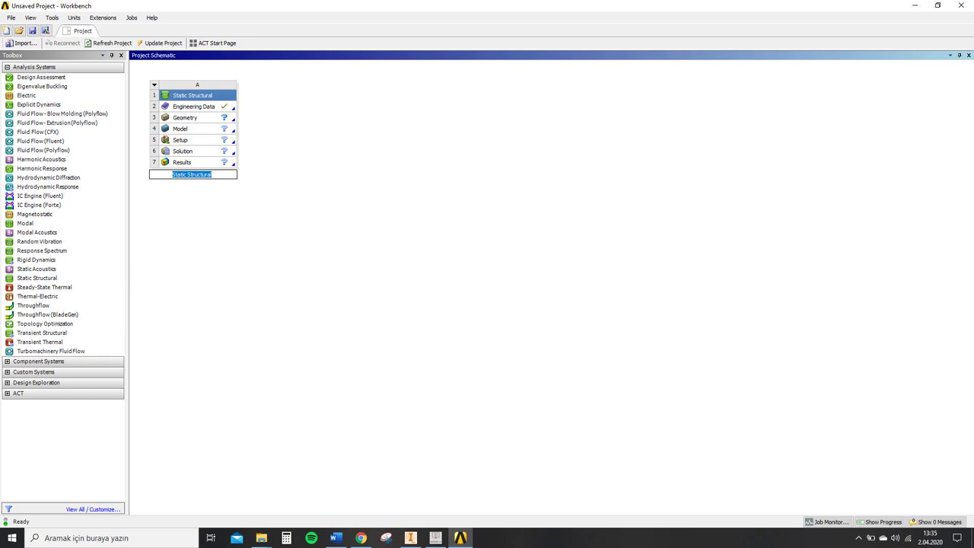
left_click(185, 118)
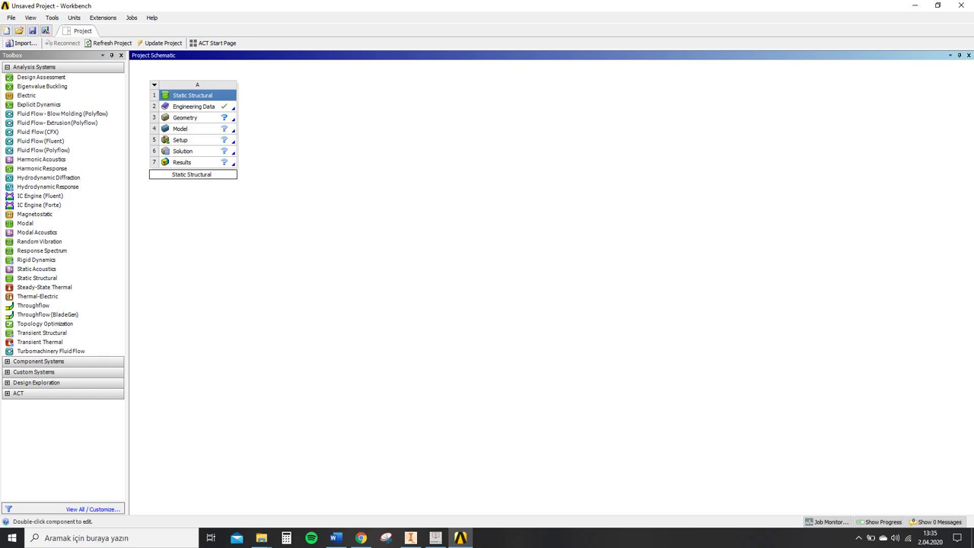
Import helikopter.stp from the desktop folder (Masaüstü) as the geometry of the Static Structural system.
right_click(196, 118)
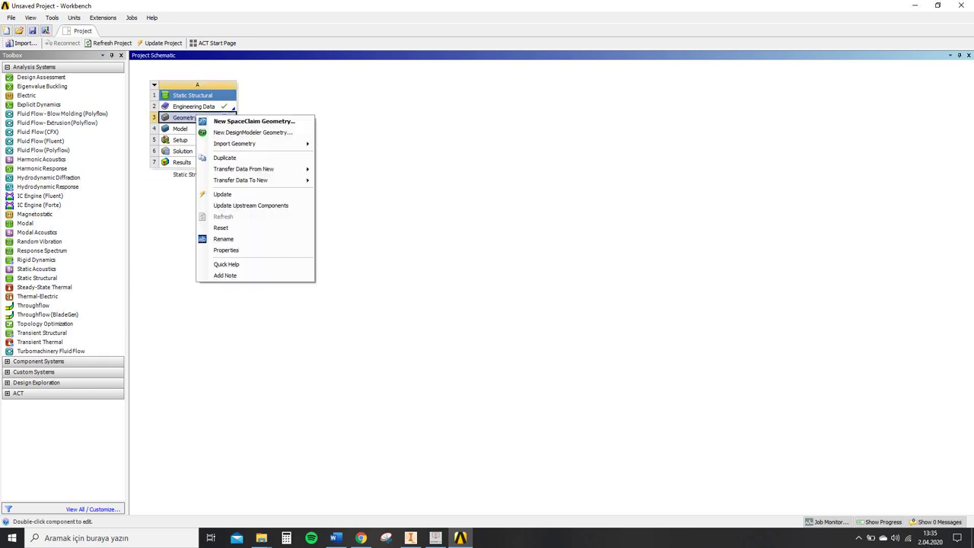
mouse_move(235, 143)
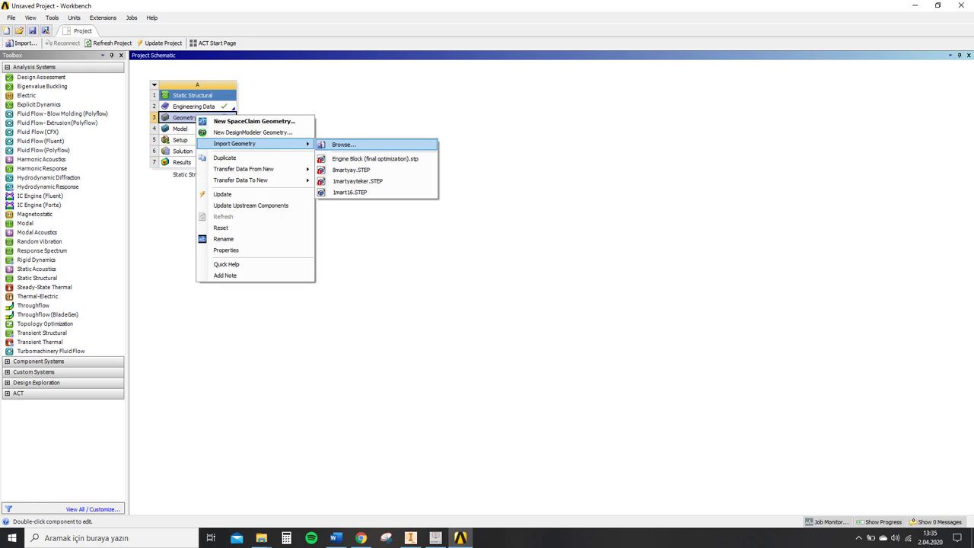
left_click(339, 144)
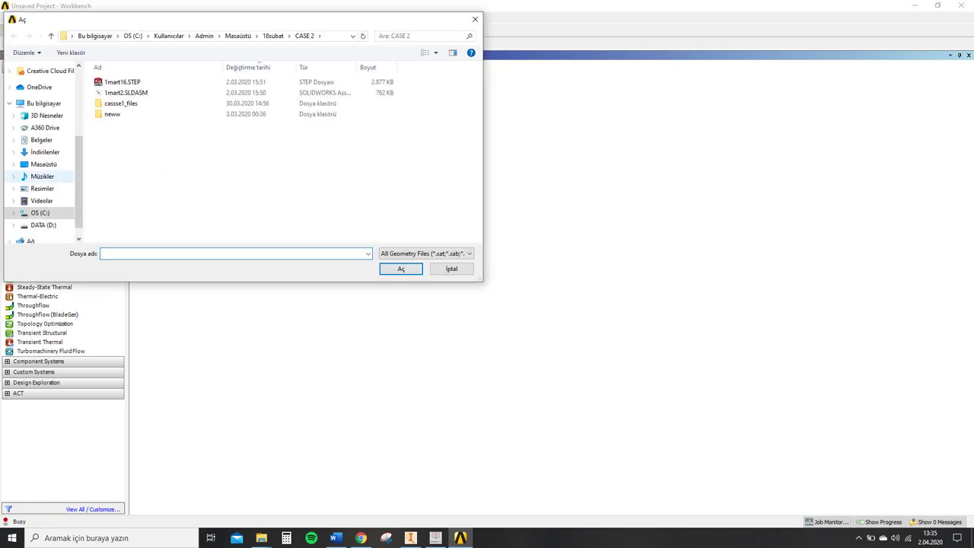
left_click(43, 164)
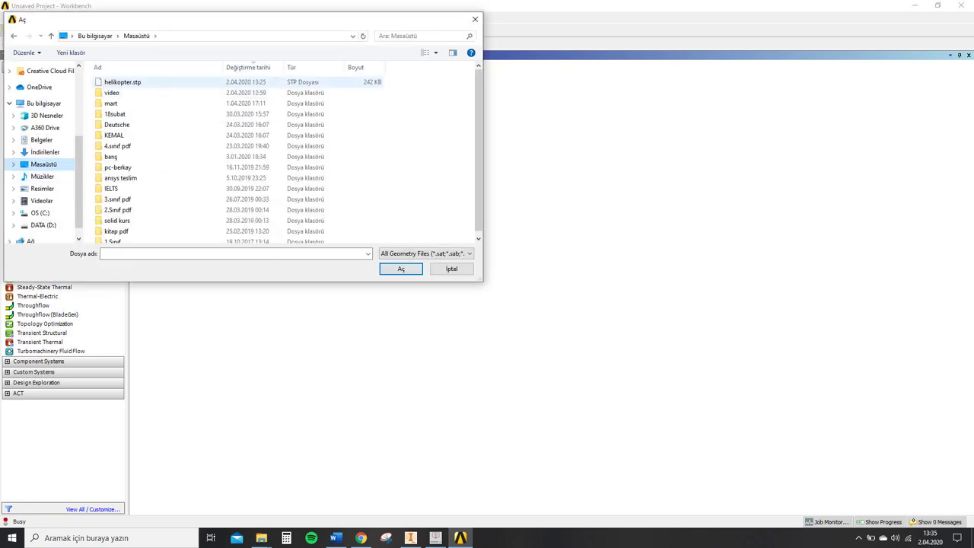
left_click(122, 81)
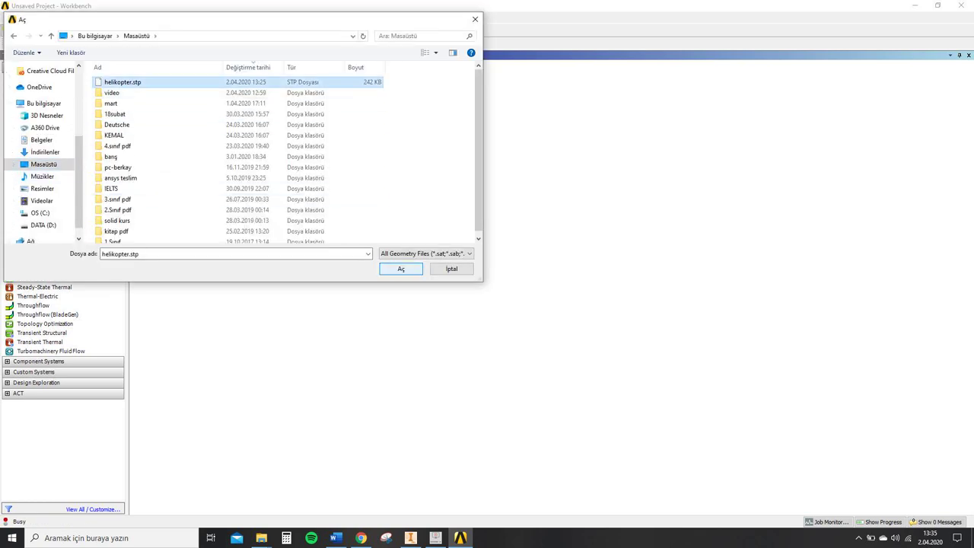
left_click(401, 269)
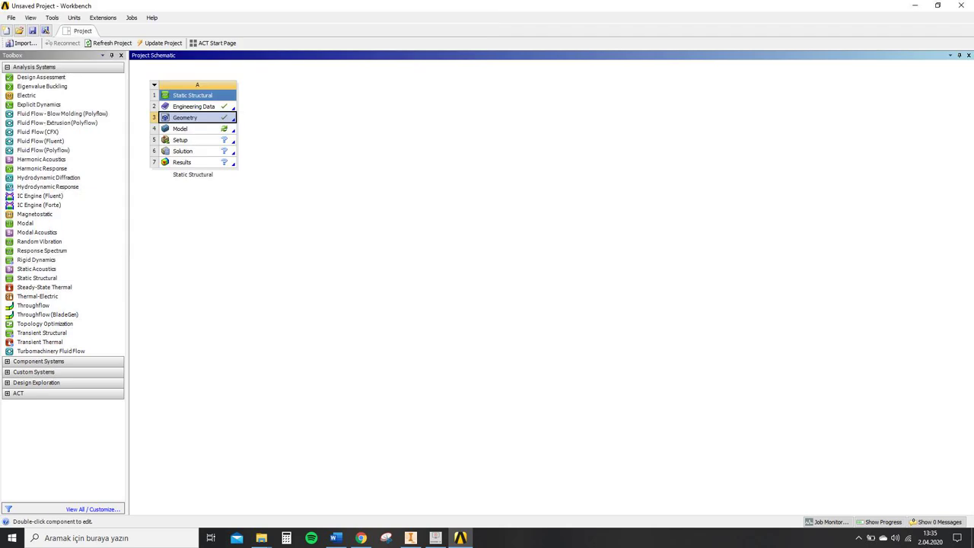
Open the Static Structural system's Model cell for editing in ANSYS Mechanical.
left_click(181, 129)
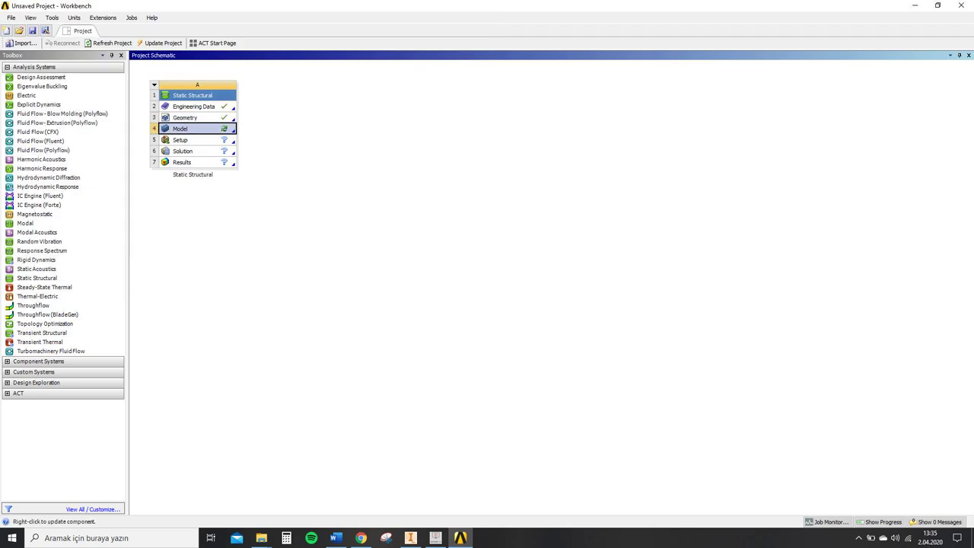
right_click(190, 129)
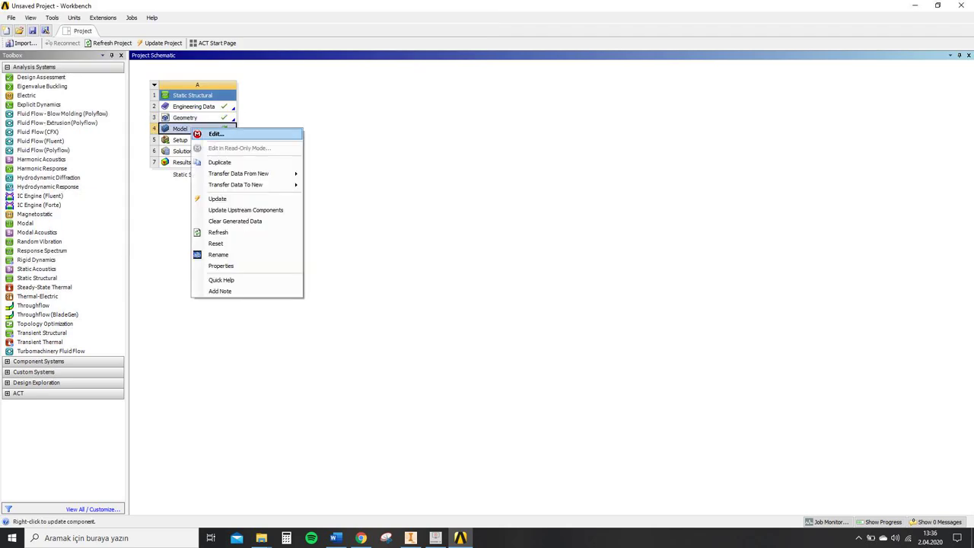
left_click(216, 134)
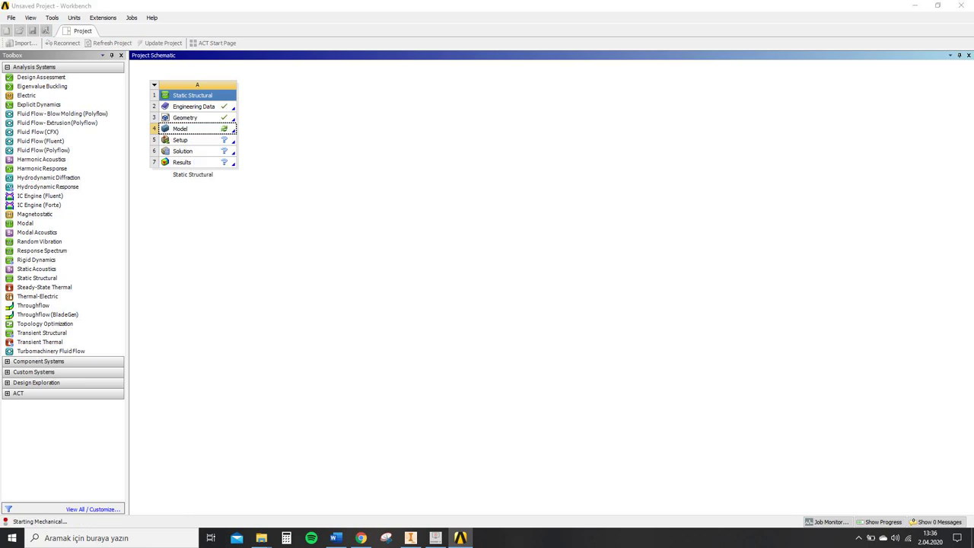
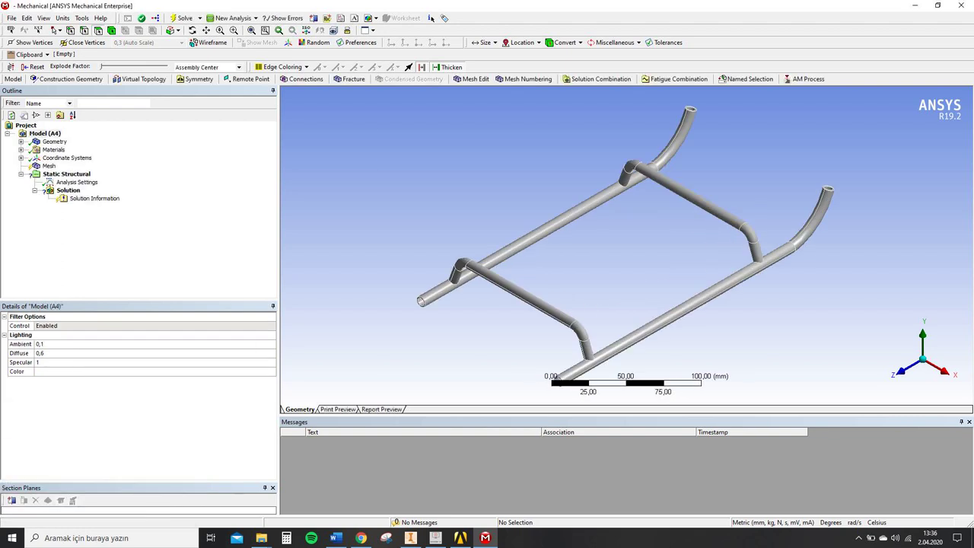
Generate the mesh of the helicopter skid model with the default mesh settings.
mouse_move(626, 245)
middle_mouse_down()
mouse_move(551, 206)
mouse_move(502, 204)
mouse_move(461, 229)
mouse_move(465, 278)
mouse_move(449, 202)
mouse_move(461, 255)
mouse_move(466, 234)
middle_mouse_up()
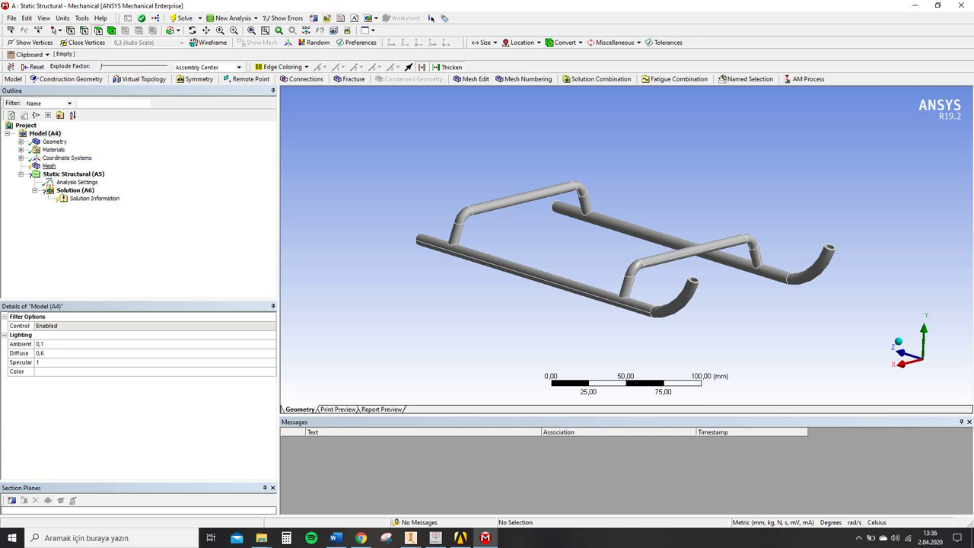
left_click(49, 166)
right_click(44, 166)
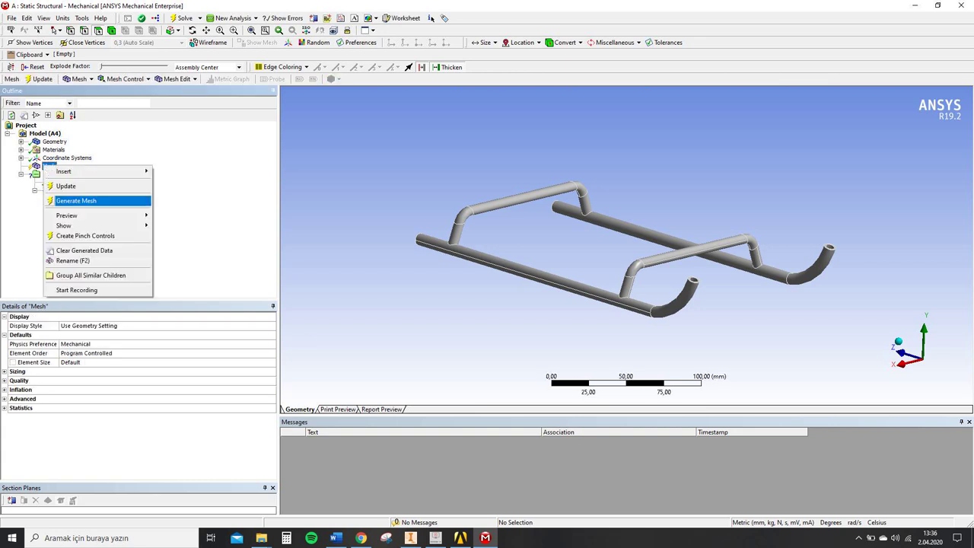
left_click(76, 200)
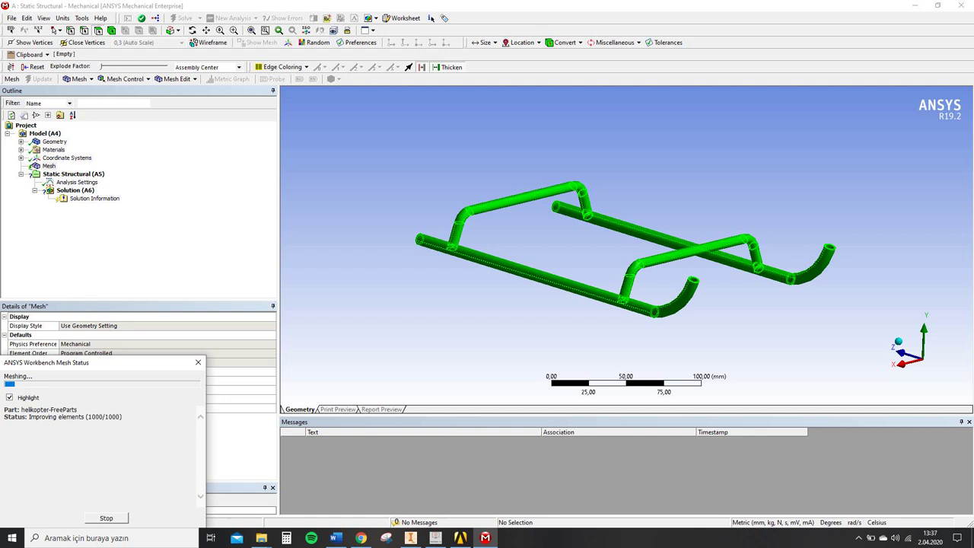
left_click(435, 538)
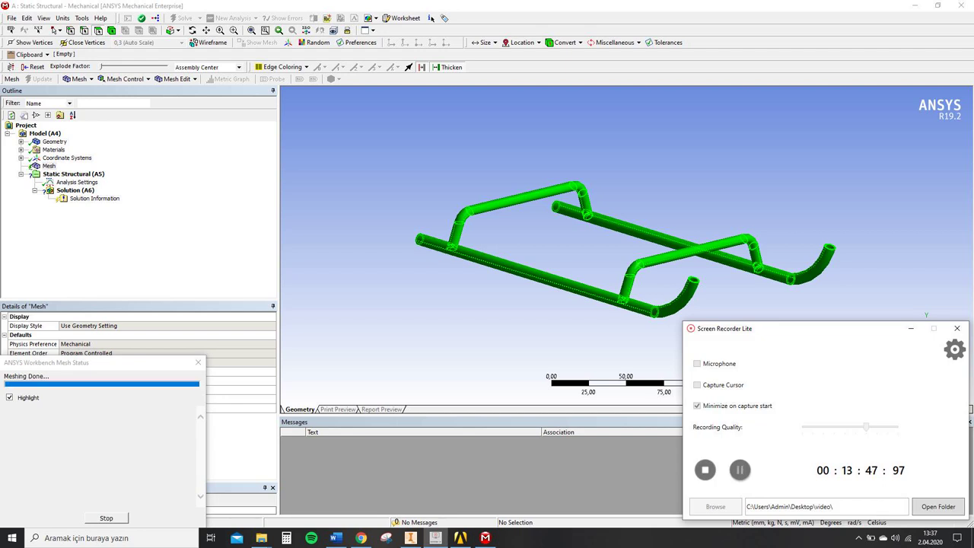
key("alt+Tab")
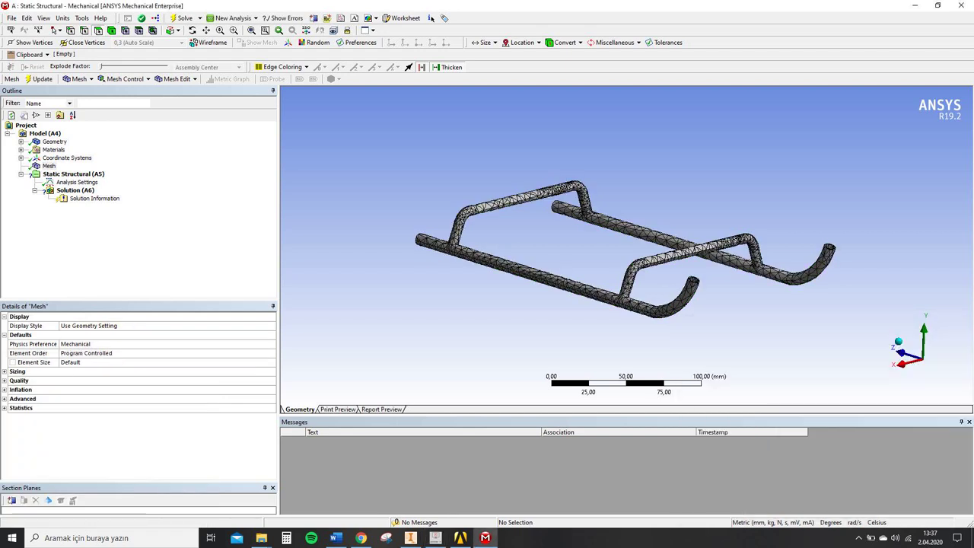
Insert a Displacement in the Static Structural analysis and select the straight faces of the two cross tubes.
left_click(72, 174)
right_click(76, 174)
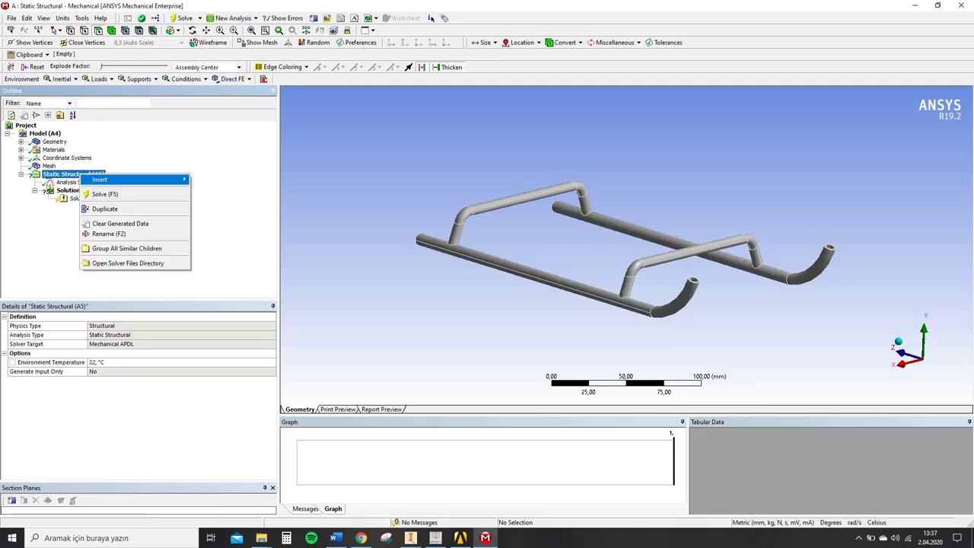
mouse_move(114, 180)
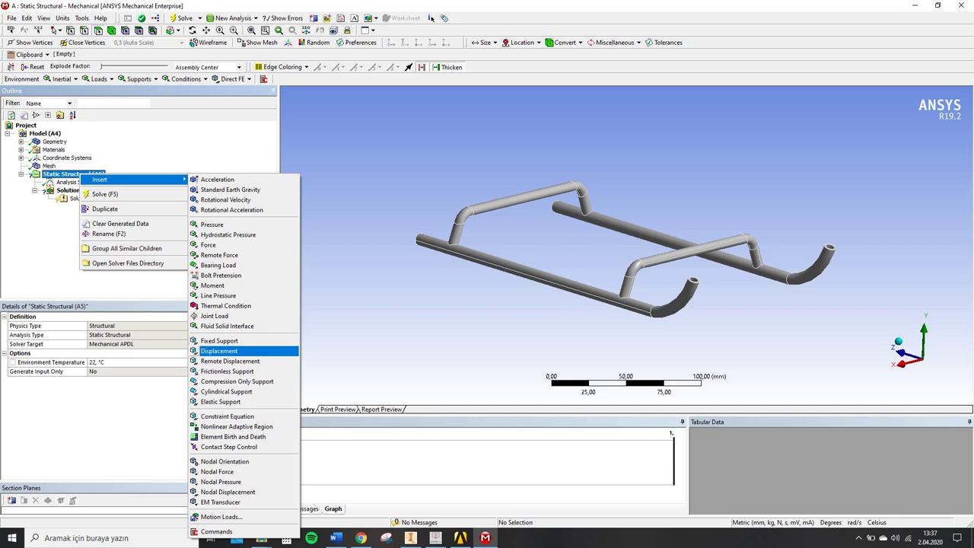
left_click(219, 351)
middle_click_drag(616, 306, 783, 320)
left_click(694, 241)
left_click(579, 238, "ctrl")
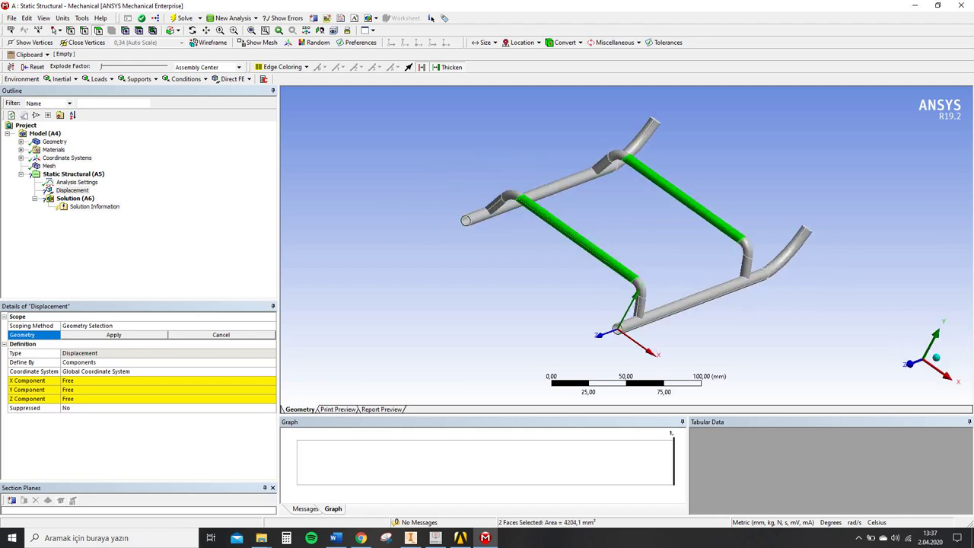
middle_click_drag(580, 239, 542, 216)
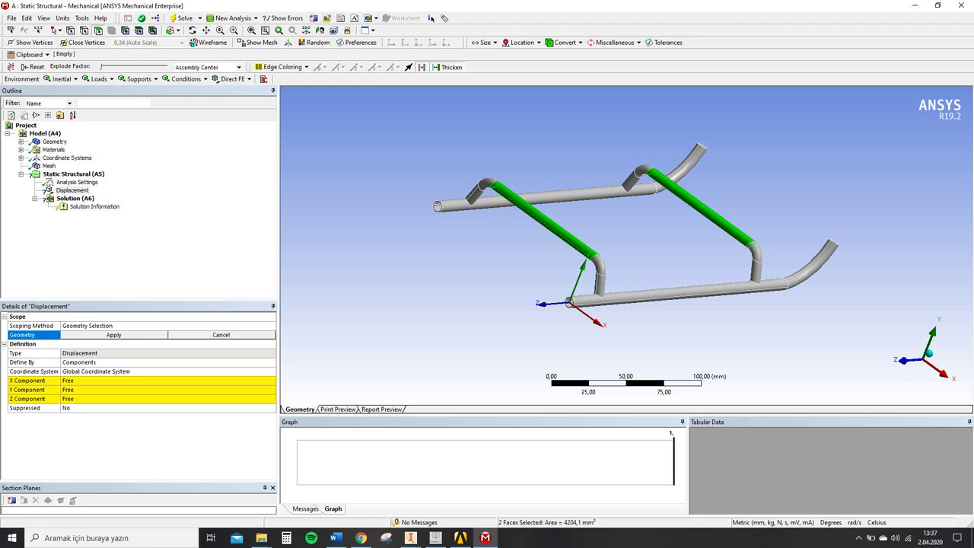
Set the displacement's Y and Z components to 0 mm and apply it to the two selected cross tube faces.
left_click(114, 390)
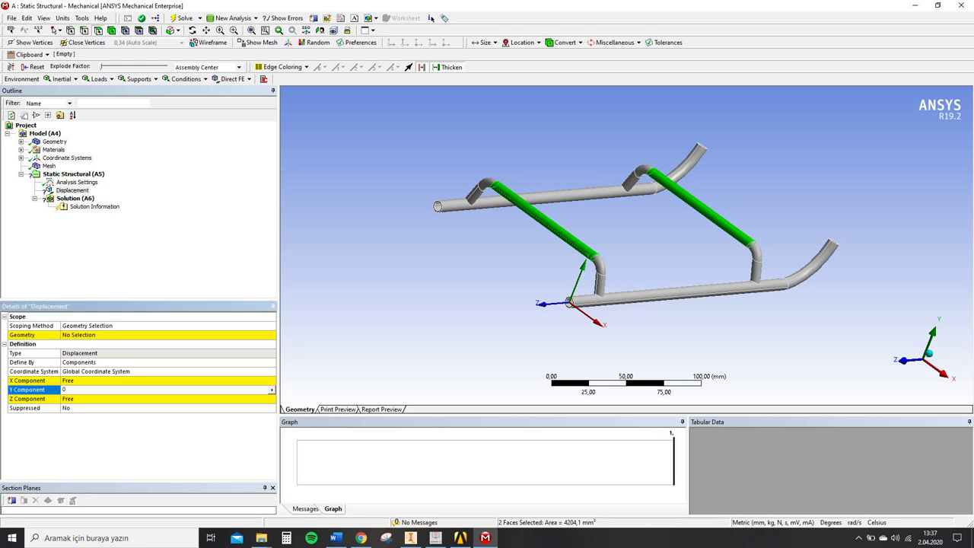
type("0")
key("Return")
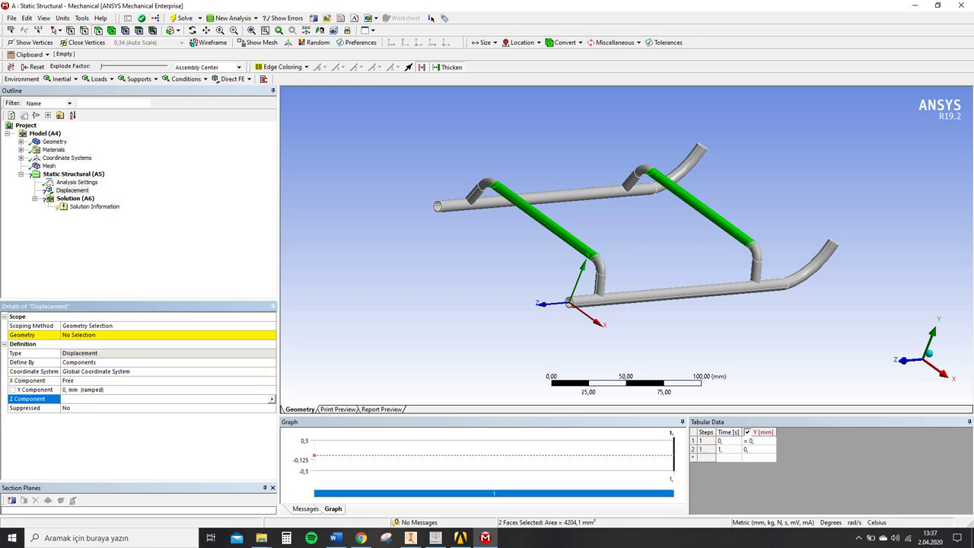
type("0")
key("Return")
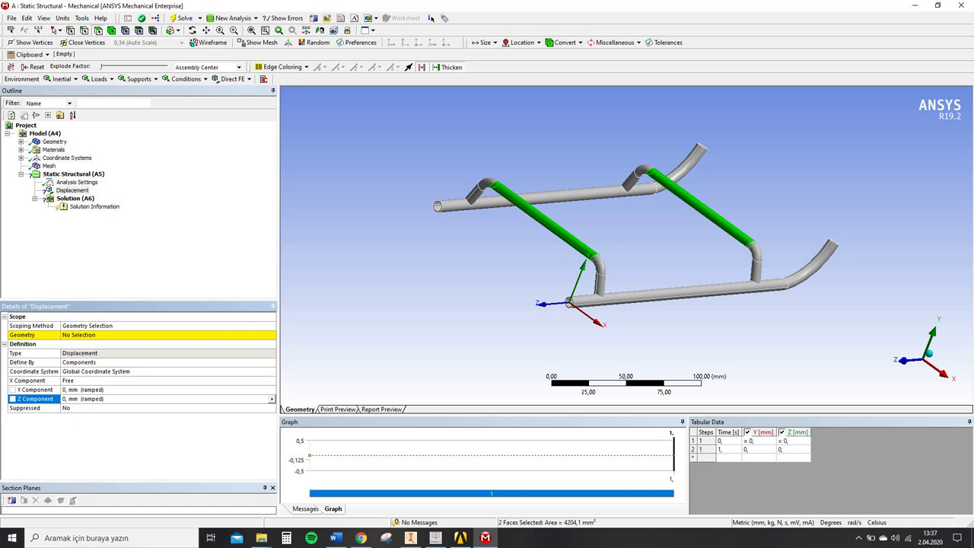
left_click(114, 334)
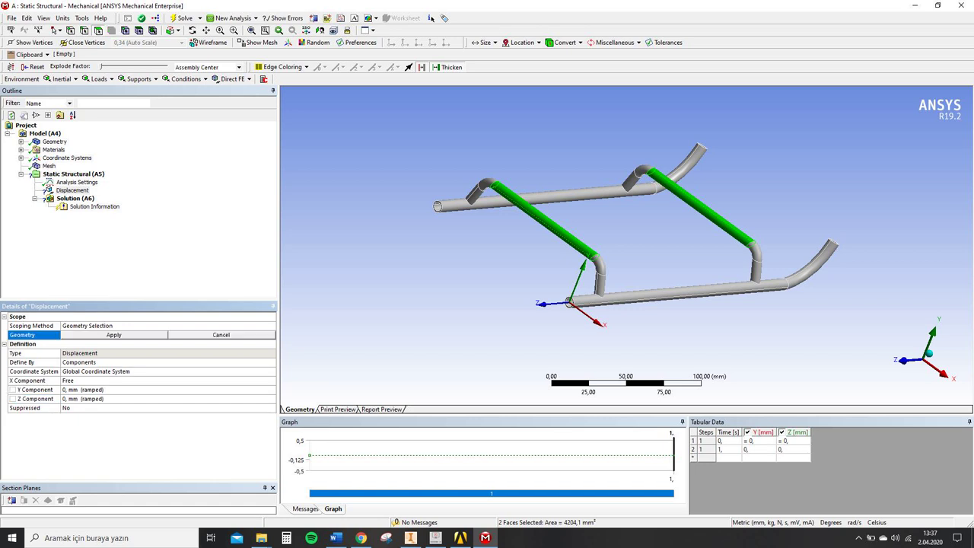
left_click(114, 335)
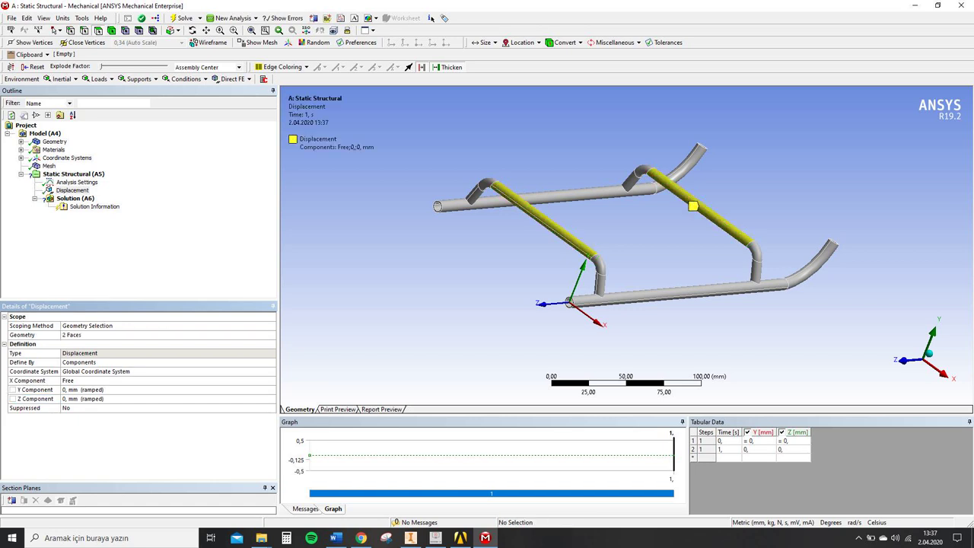
Insert a Force in the Static Structural analysis and select the straight and curved outer faces of both skid tubes.
middle_click_drag(692, 206, 710, 201)
left_click(71, 174)
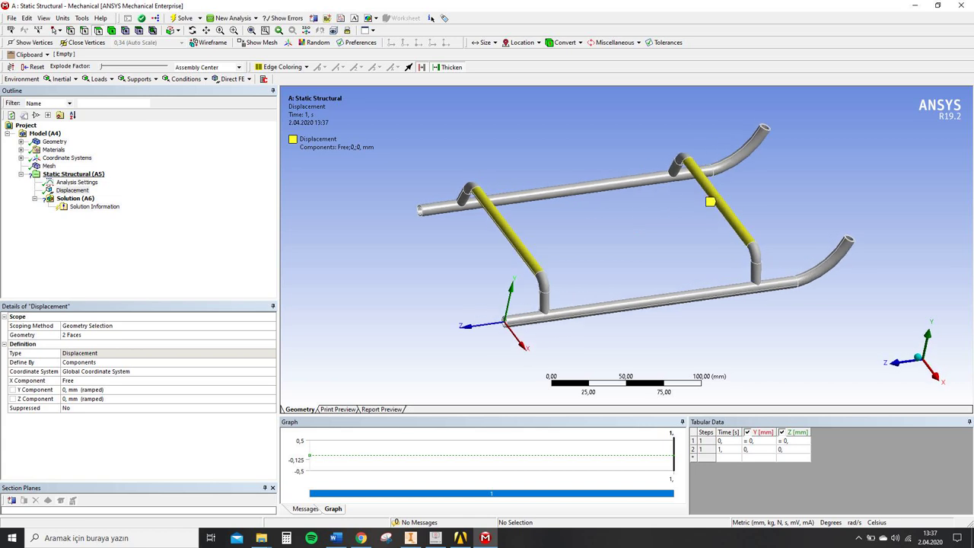
right_click(72, 175)
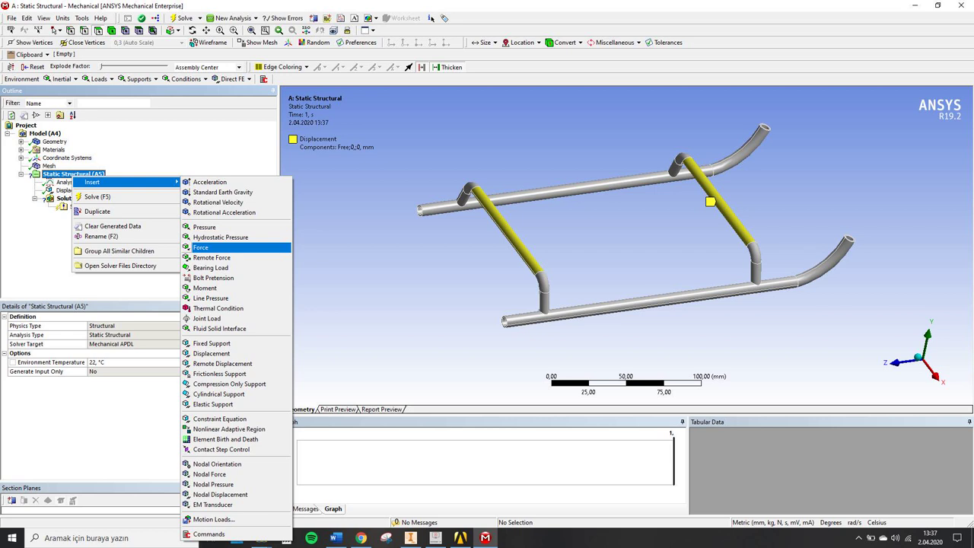
left_click(202, 247)
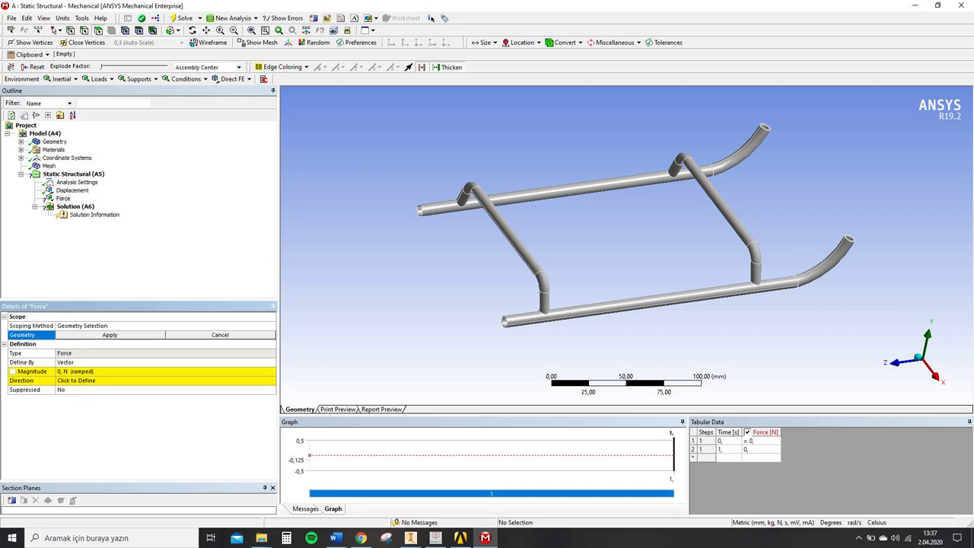
left_click(652, 302)
left_click(601, 186, "ctrl")
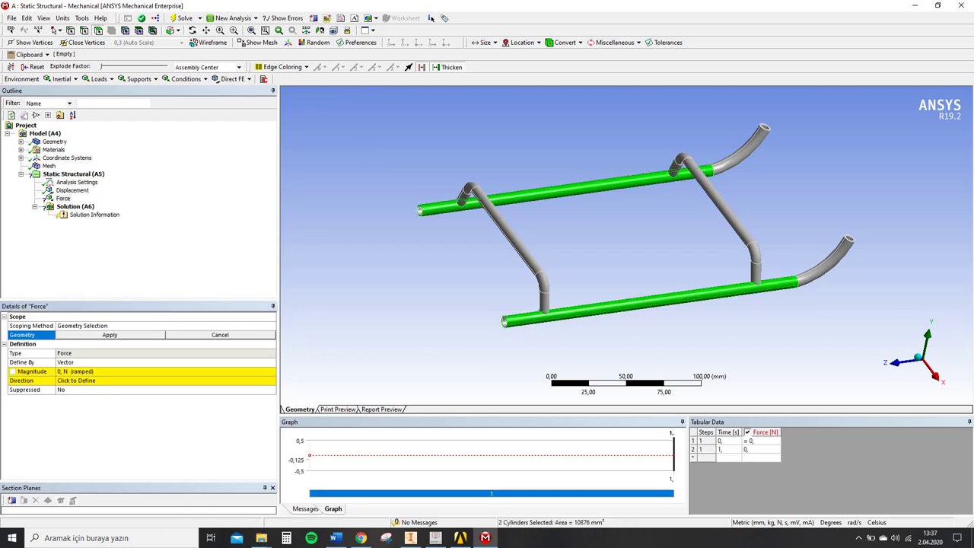
left_click(734, 152, "ctrl")
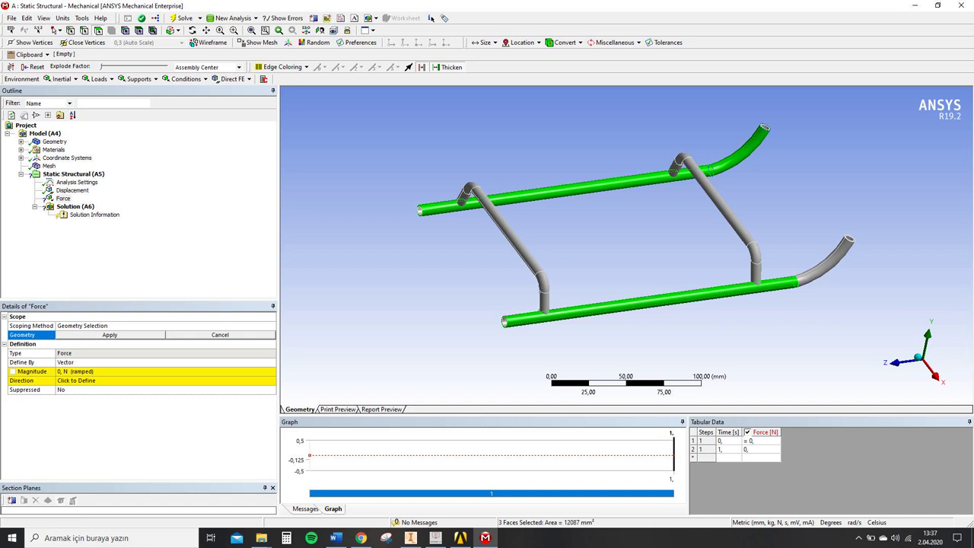
left_click(827, 264, "ctrl")
middle_click_drag(784, 244, 761, 244)
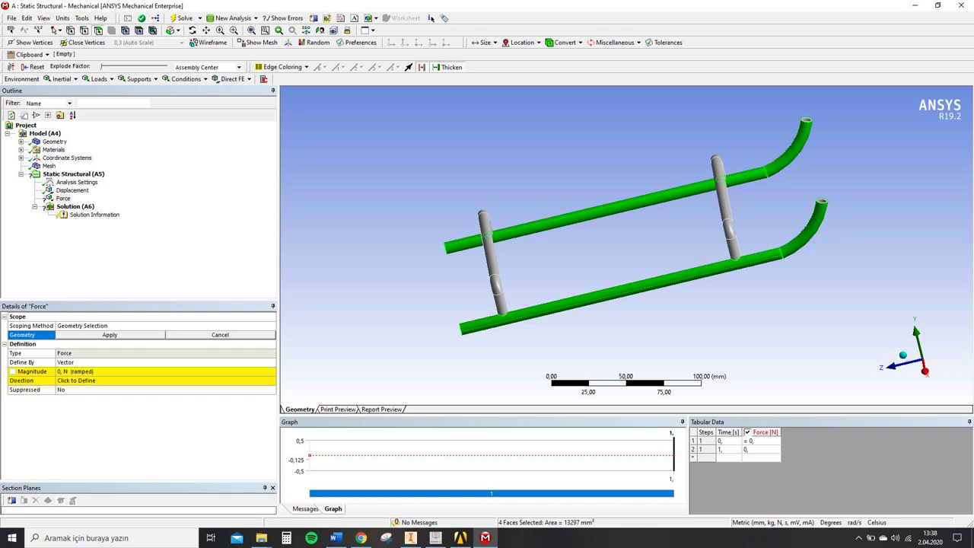
Define the force by components and set its Y component to 400 N.
left_click(115, 362)
left_click(272, 362)
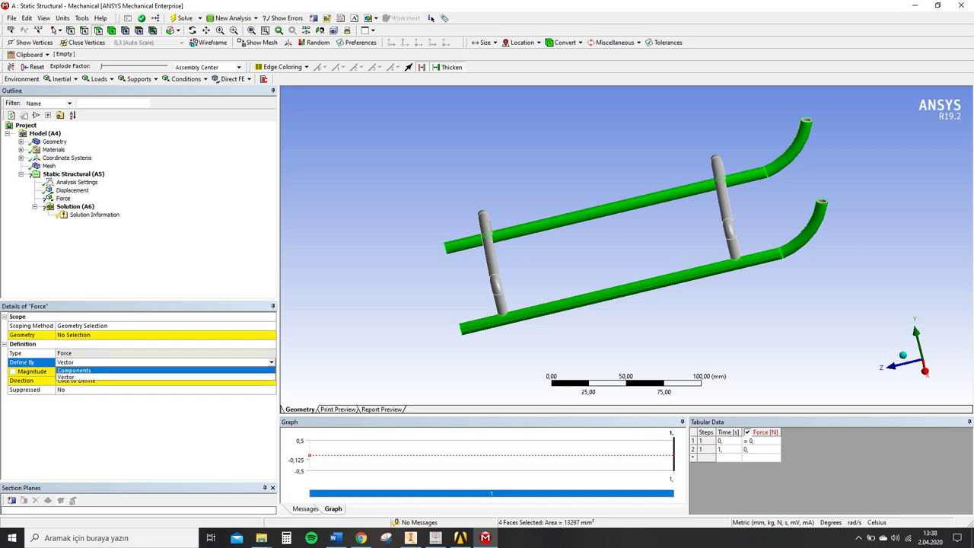
left_click(75, 370)
middle_click_drag(624, 259, 688, 241)
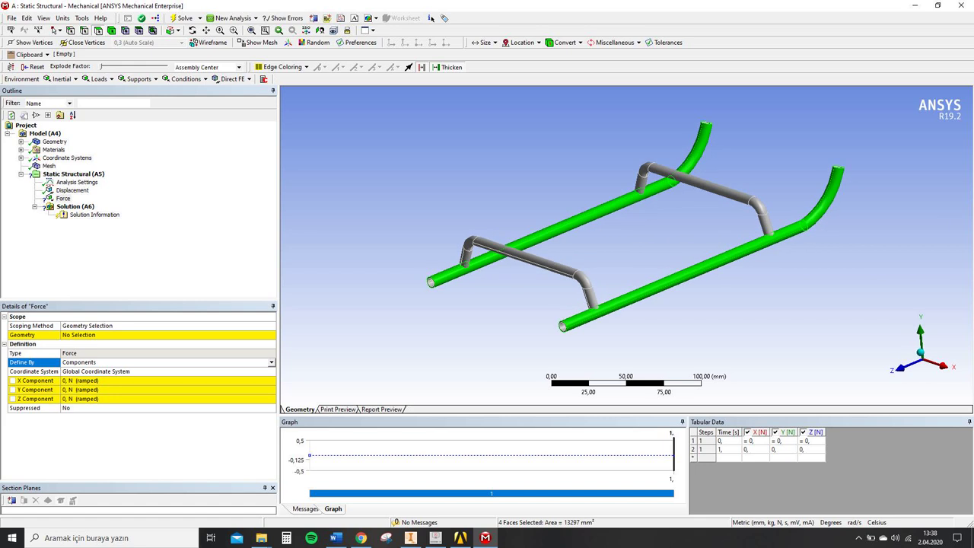
left_click(98, 389)
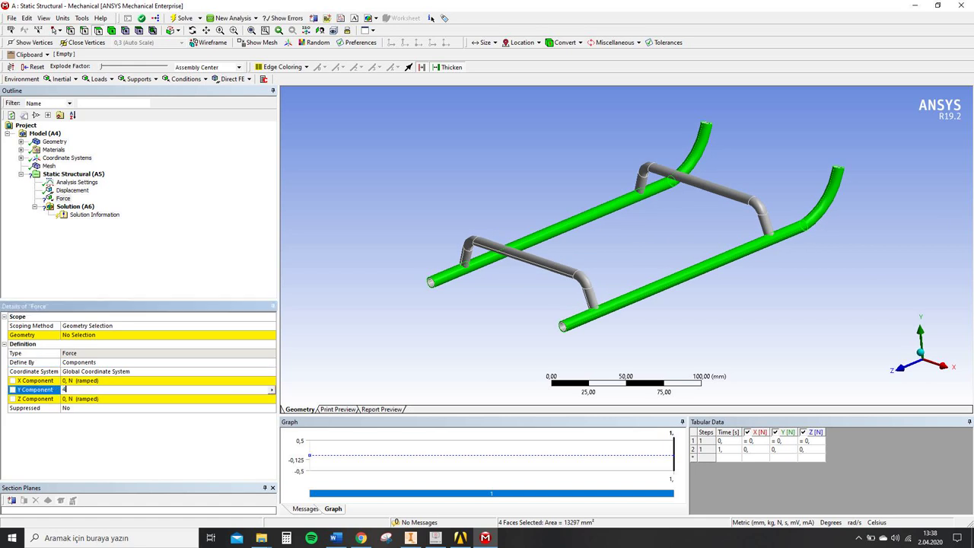
type("400")
key("Return")
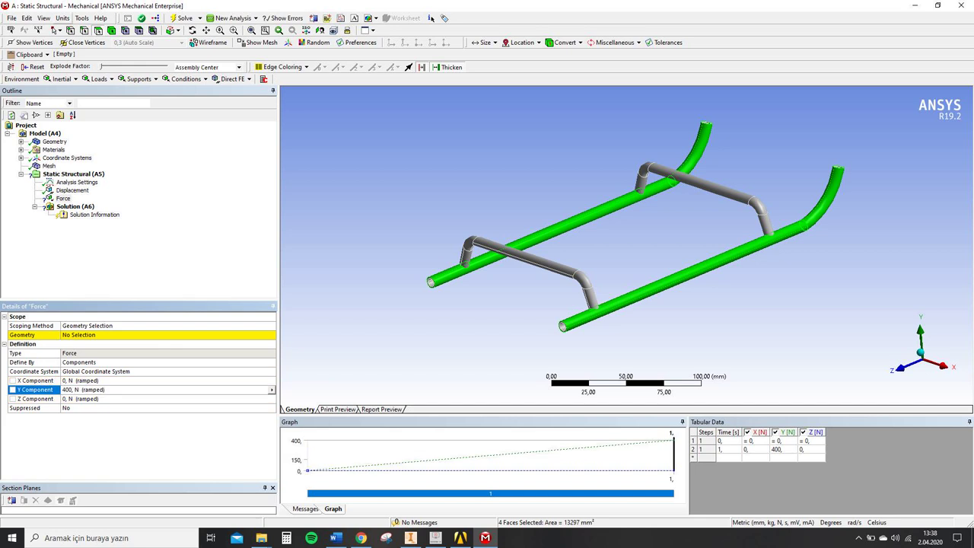
left_click(82, 17)
mouse_move(63, 18)
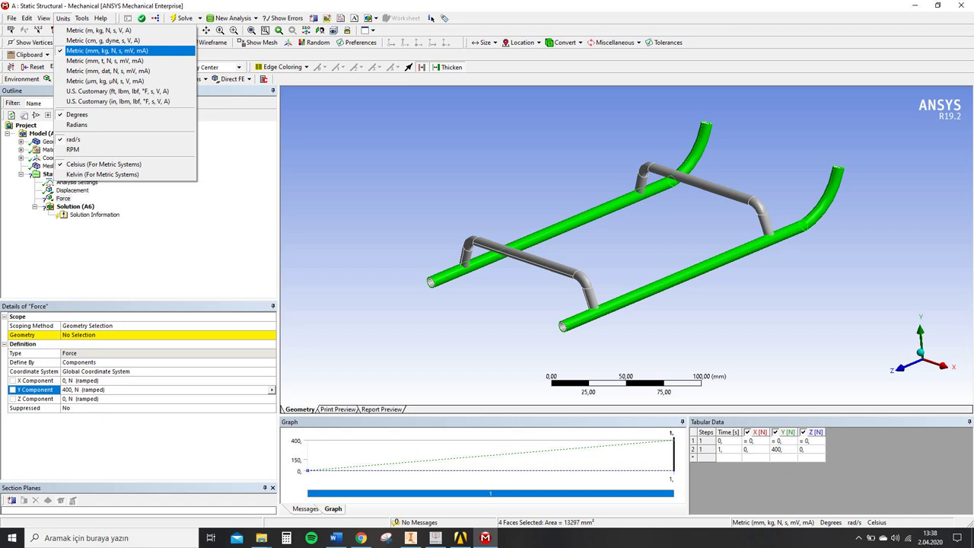
left_click(365, 175)
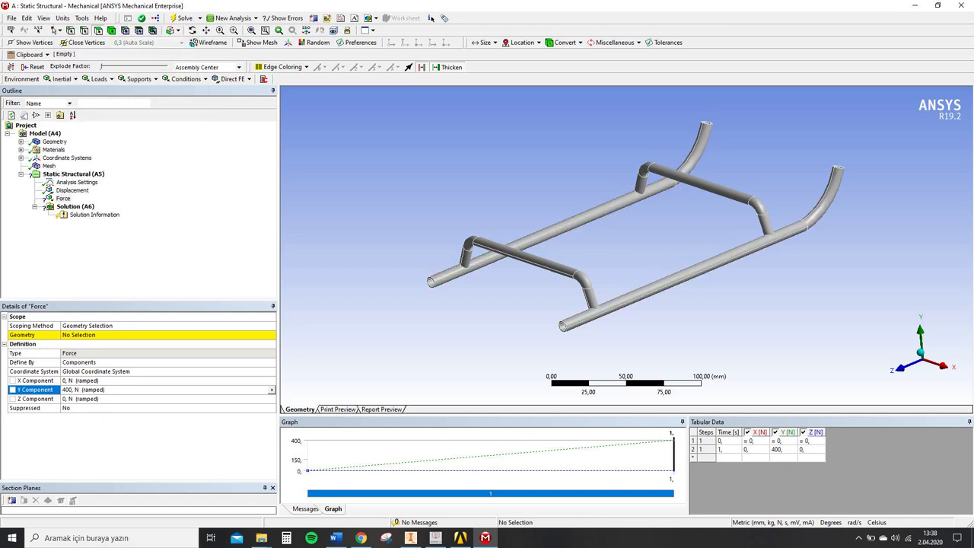
left_click(107, 335)
left_click(115, 335)
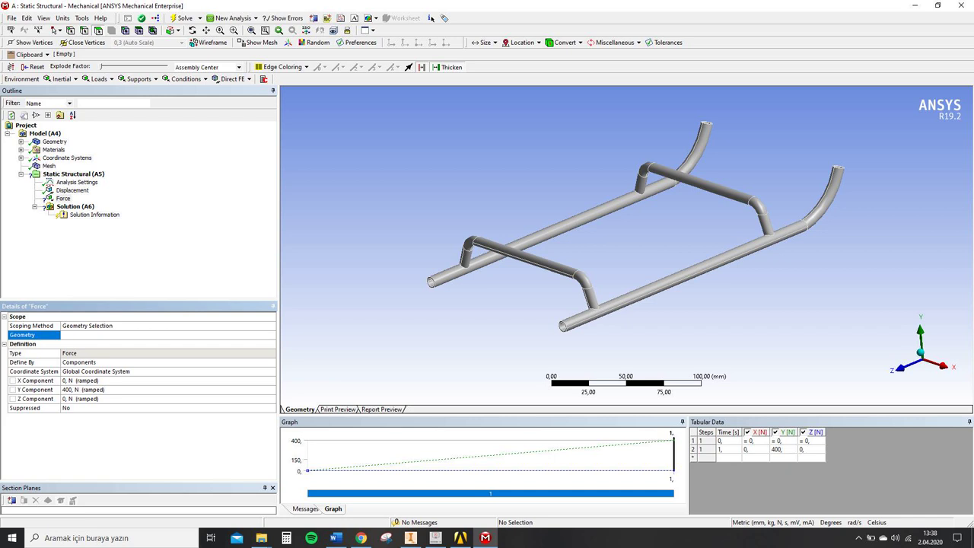
left_click(73, 174)
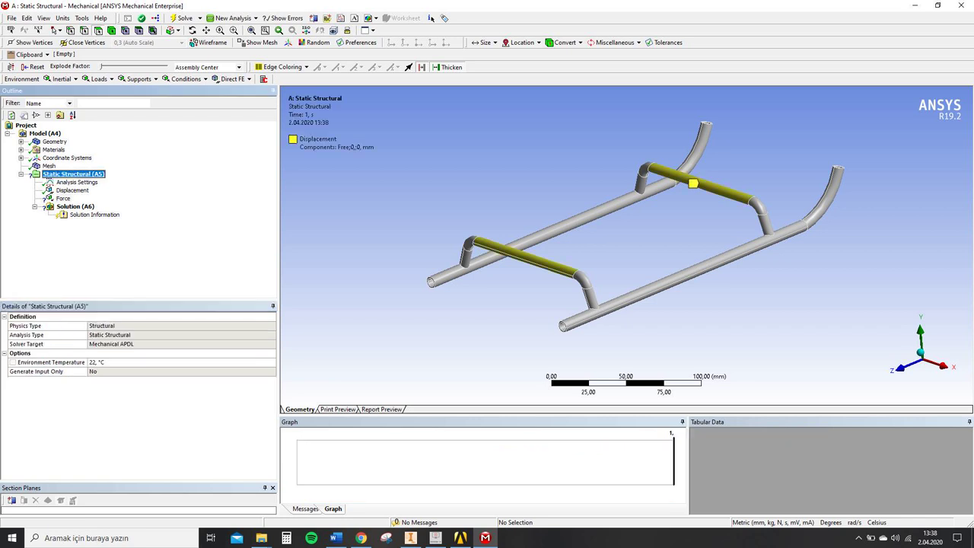
left_click(63, 198)
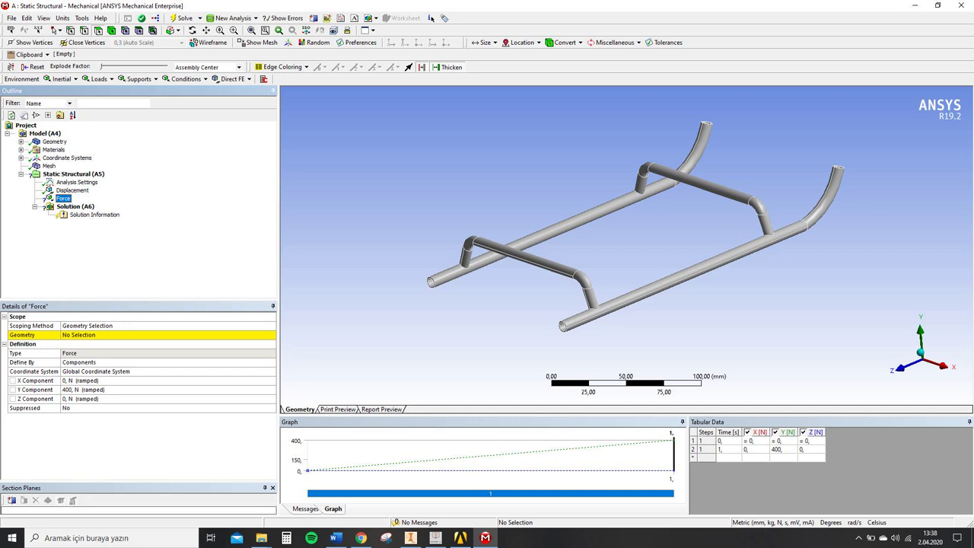
Select the straight and curved outer faces of both skid tubes and apply them as the force's geometry.
left_click(687, 274)
left_click(582, 220, "ctrl")
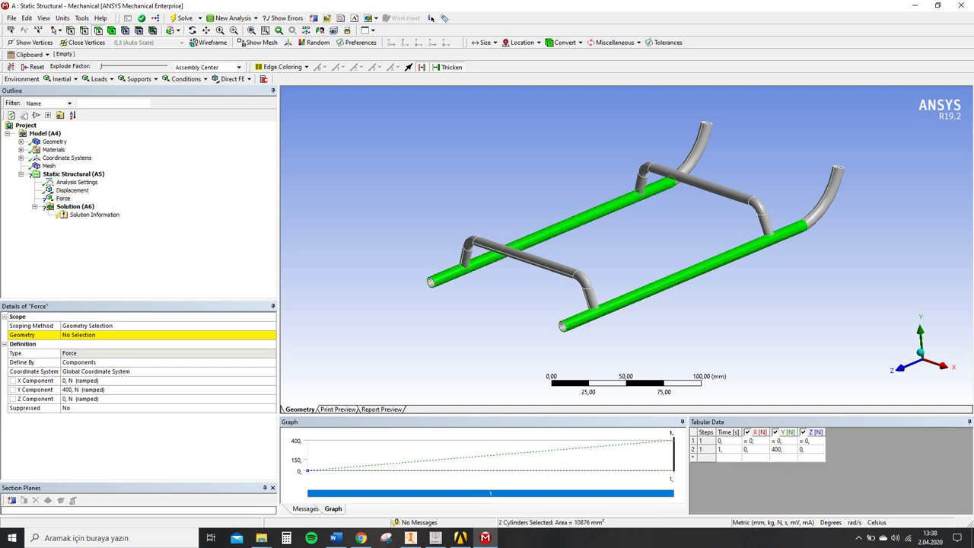
left_click(695, 148, "ctrl")
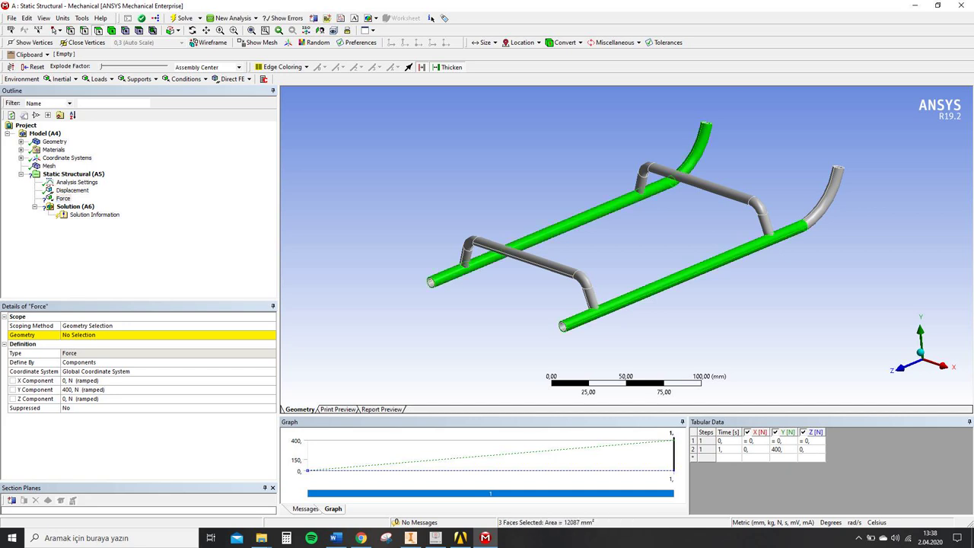
left_click(826, 194, "ctrl")
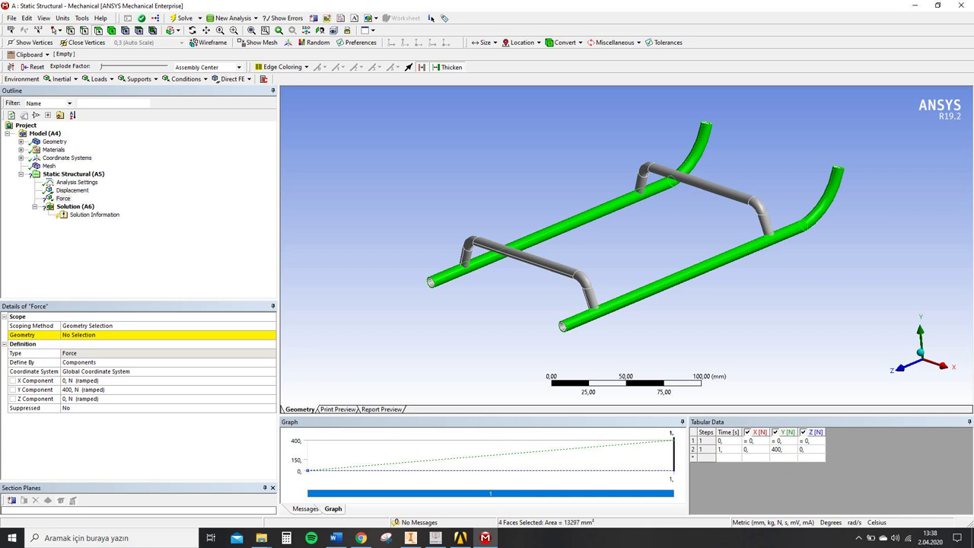
left_click(114, 335)
left_click(114, 335)
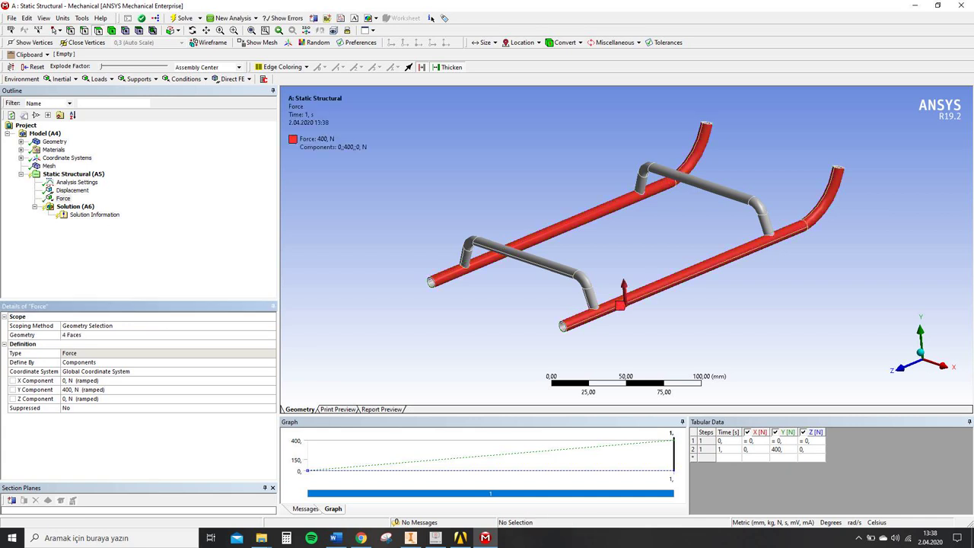
left_click(74, 174)
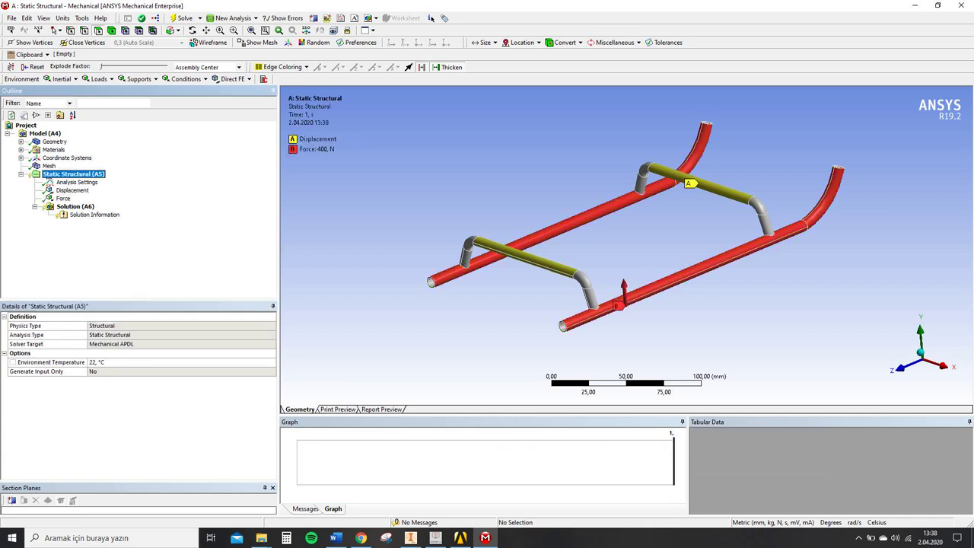
mouse_move(639, 259)
middle_mouse_down()
mouse_move(636, 236)
mouse_move(638, 249)
middle_mouse_up()
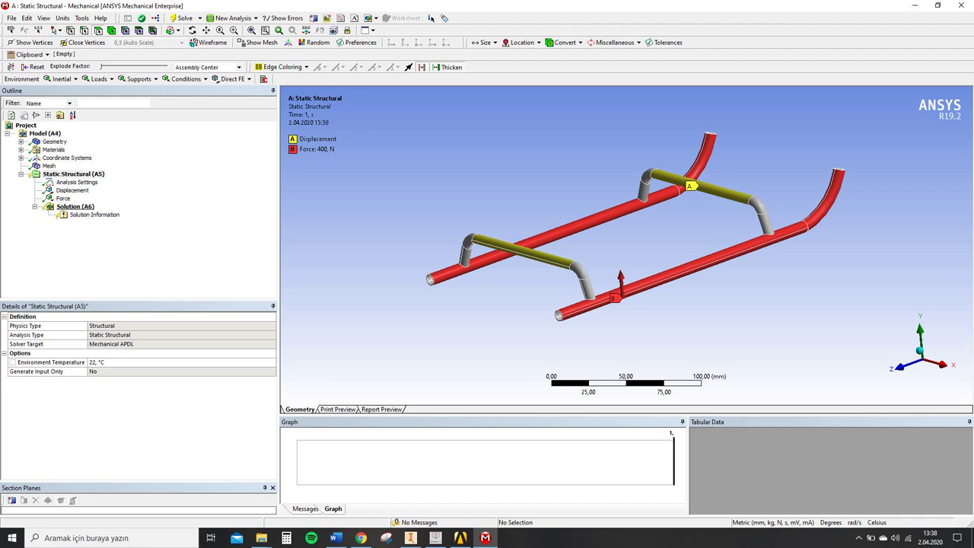
Add Total Deformation and Equivalent (von-Mises) Stress results to the solution and solve the analysis.
right_click(84, 207)
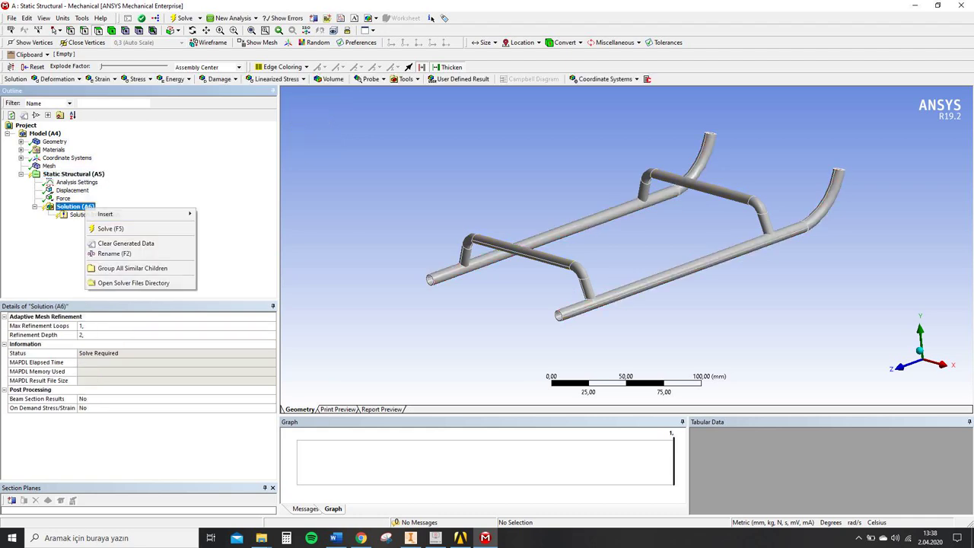
mouse_move(144, 214)
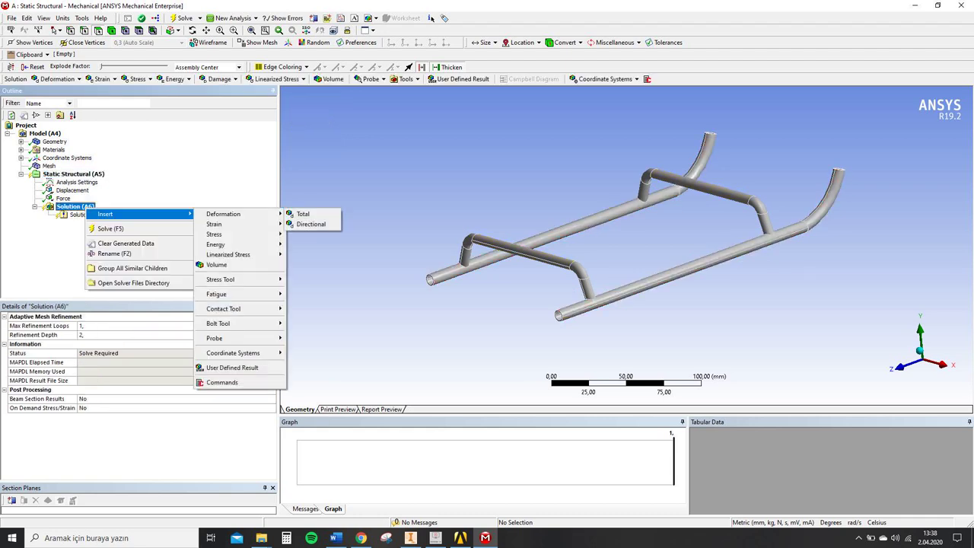
mouse_move(228, 214)
left_click(302, 214)
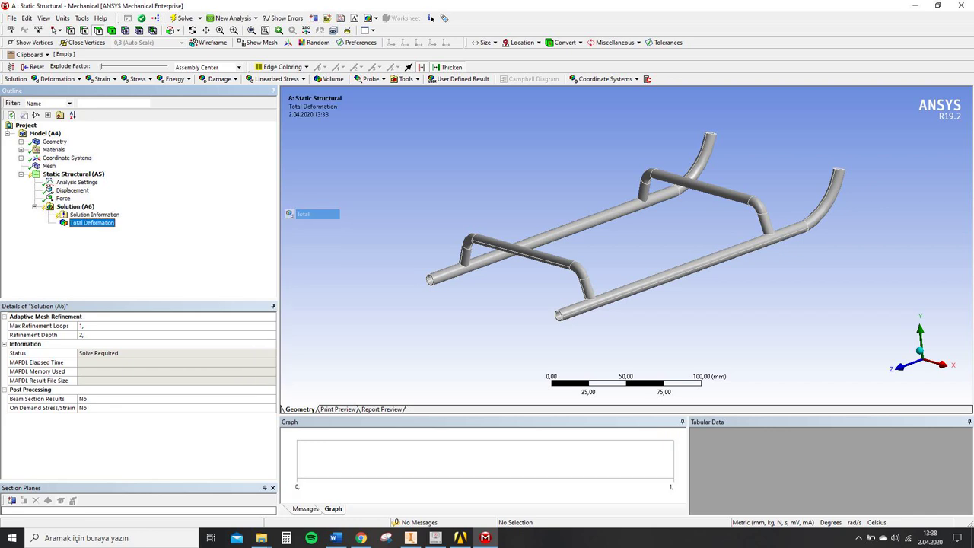
right_click(86, 207)
mouse_move(149, 211)
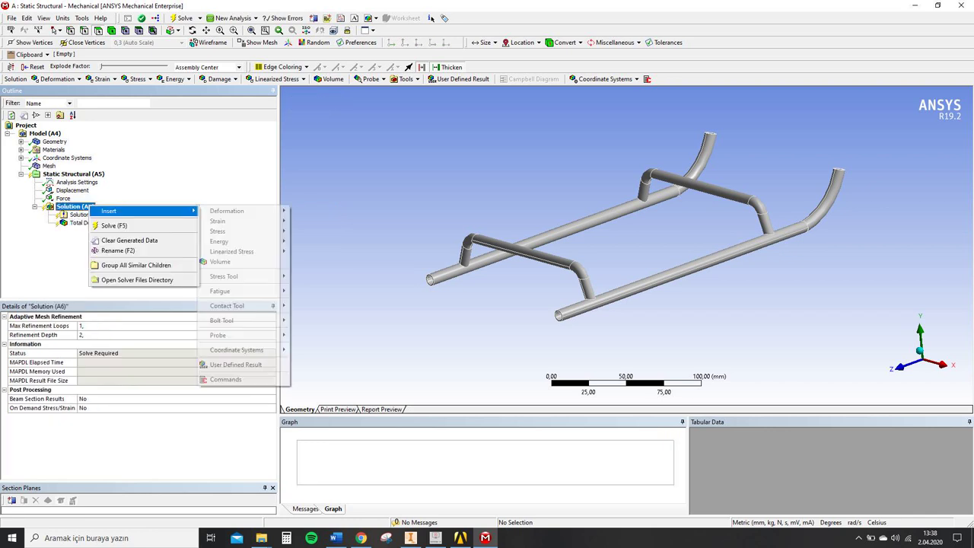
mouse_move(228, 231)
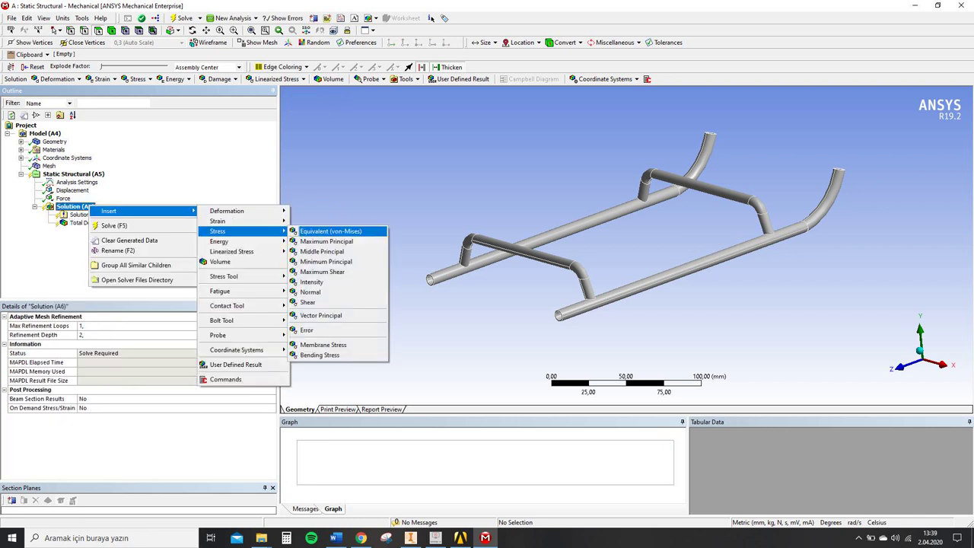
left_click(330, 231)
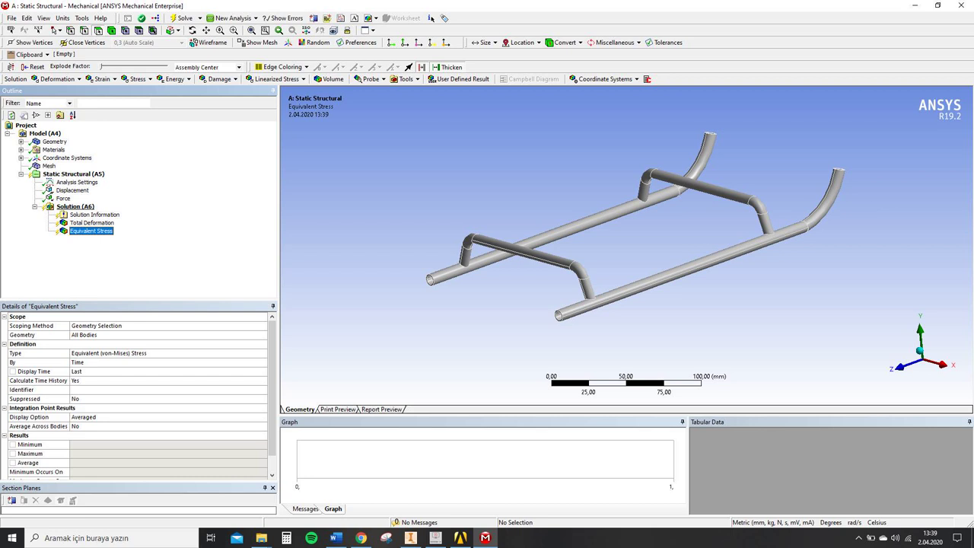
right_click(85, 207)
left_click(114, 226)
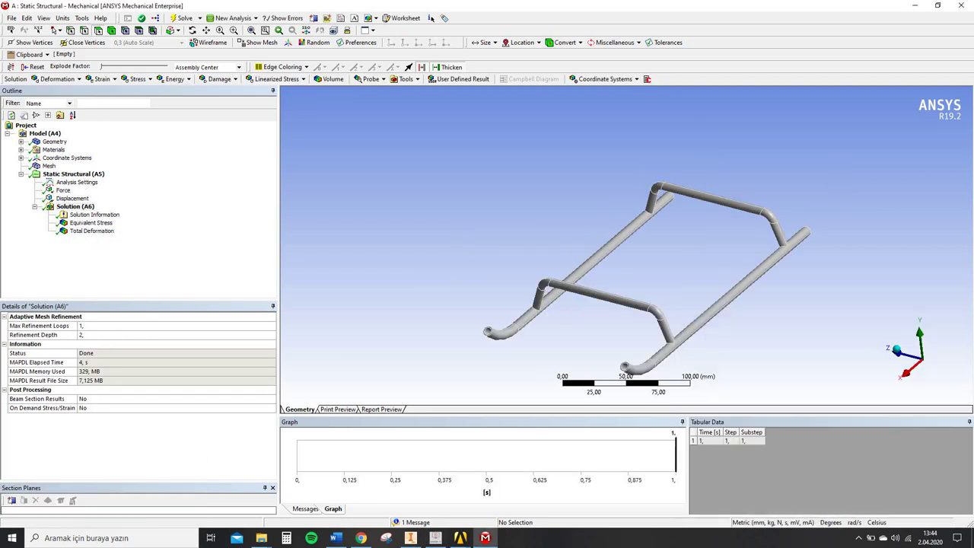
Examine the Equivalent Stress and Total Deformation results and play the deformation animation.
middle_click_drag(645, 298, 653, 274)
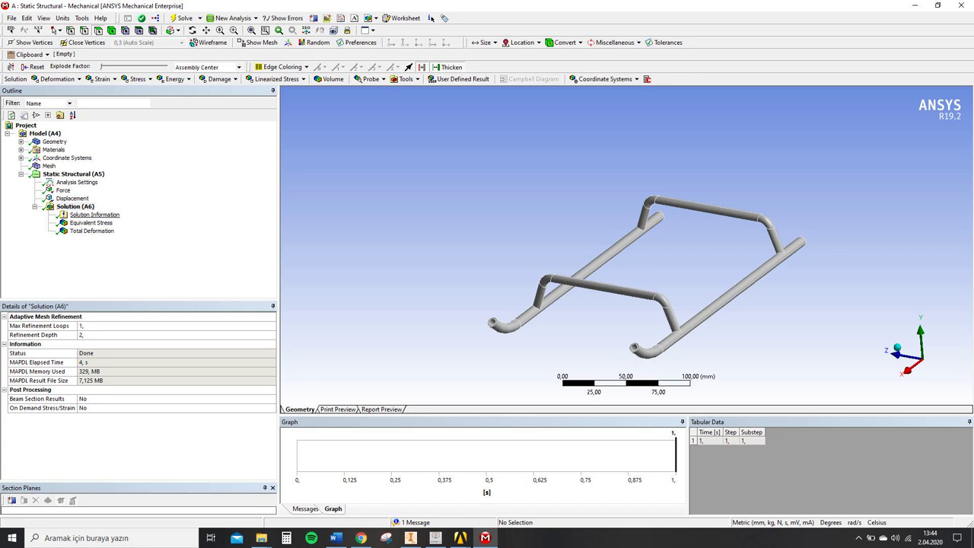
left_click(91, 222)
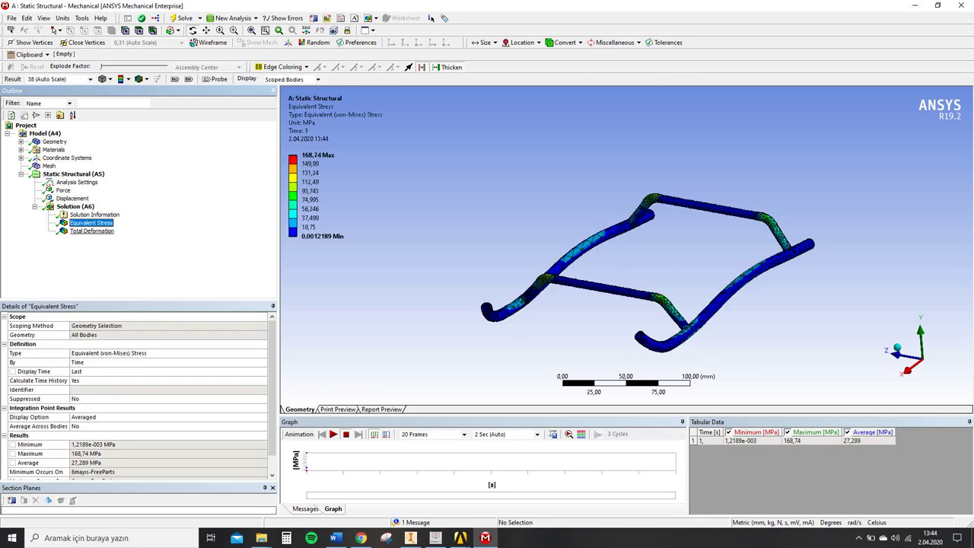
left_click(91, 230)
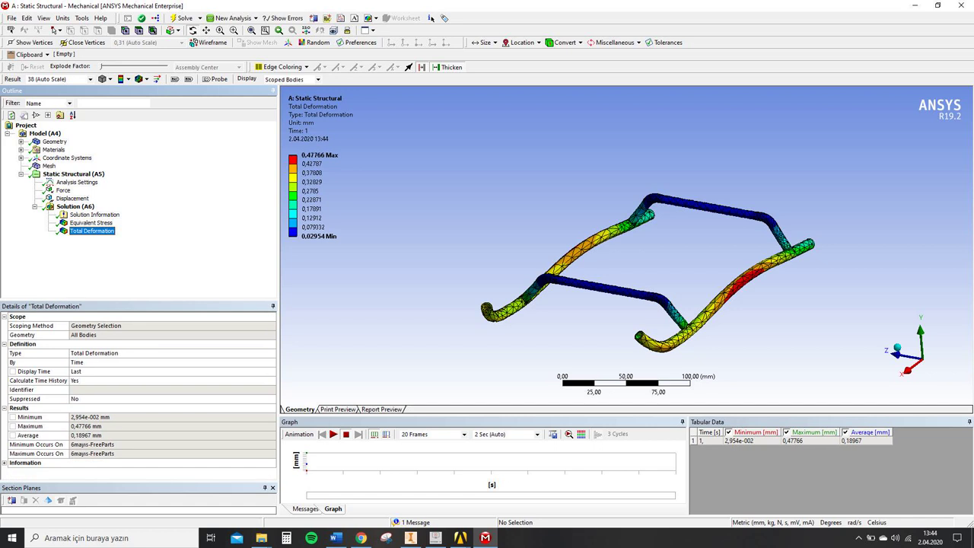
middle_click_drag(644, 274, 645, 293)
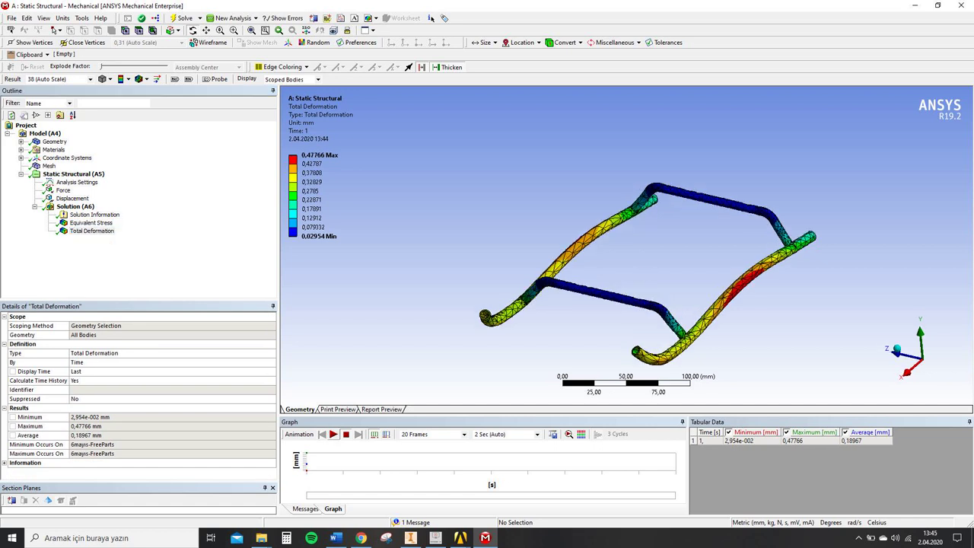
left_click(333, 434)
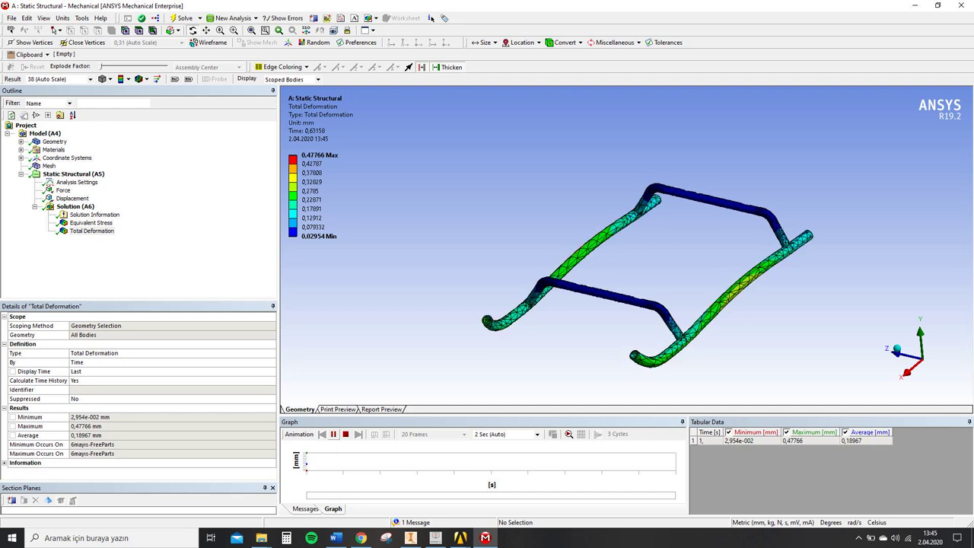
left_click(345, 434)
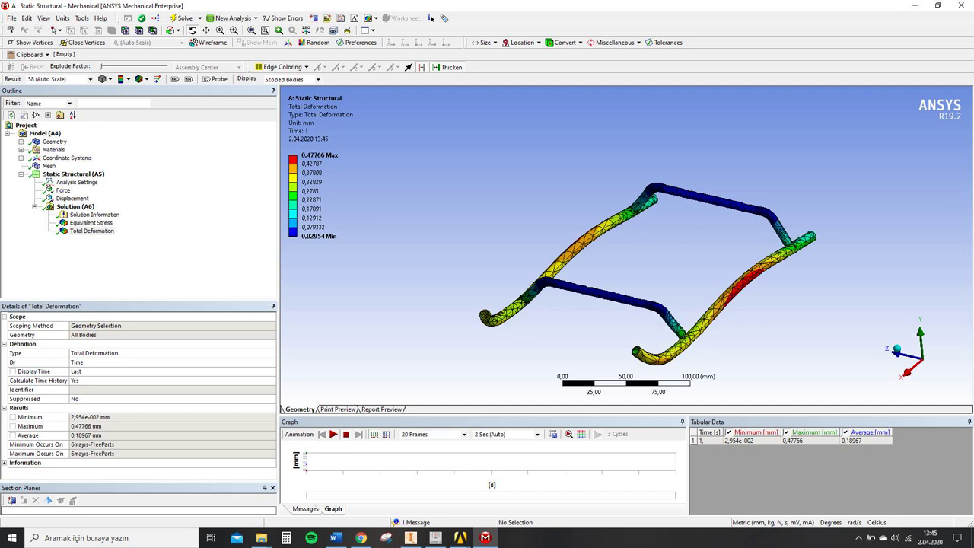
Switch to the Word document and review its table of first and final skid and bridge diameters.
left_click(335, 538)
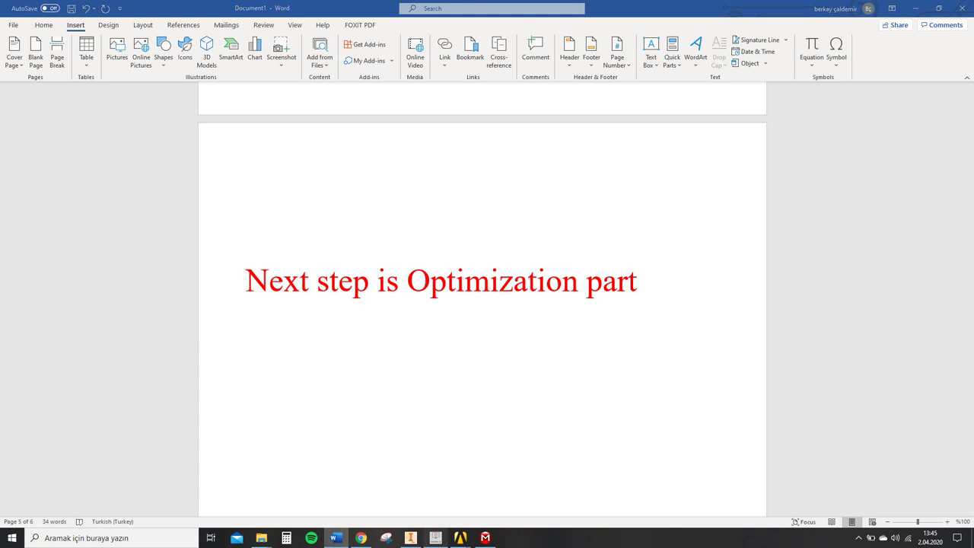
left_click(435, 538)
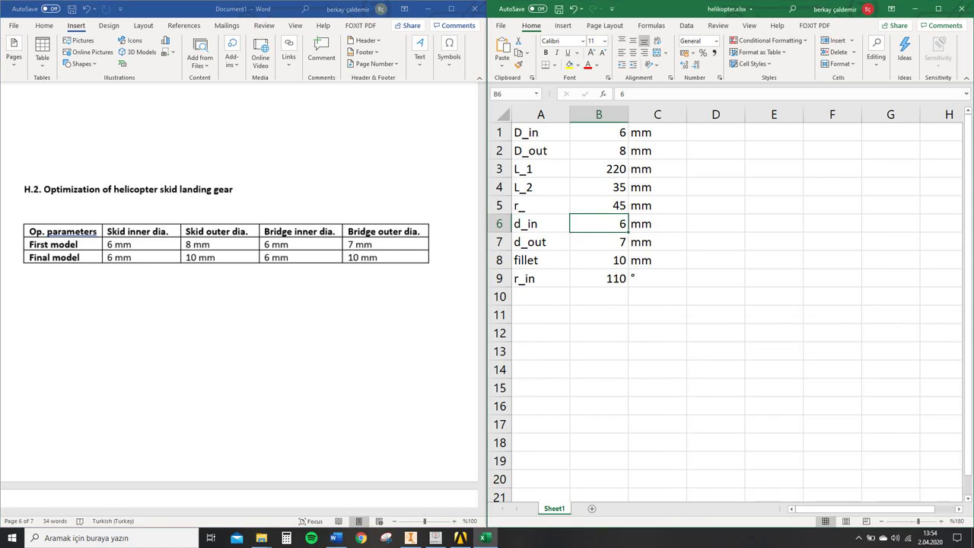
left_click(8, 348)
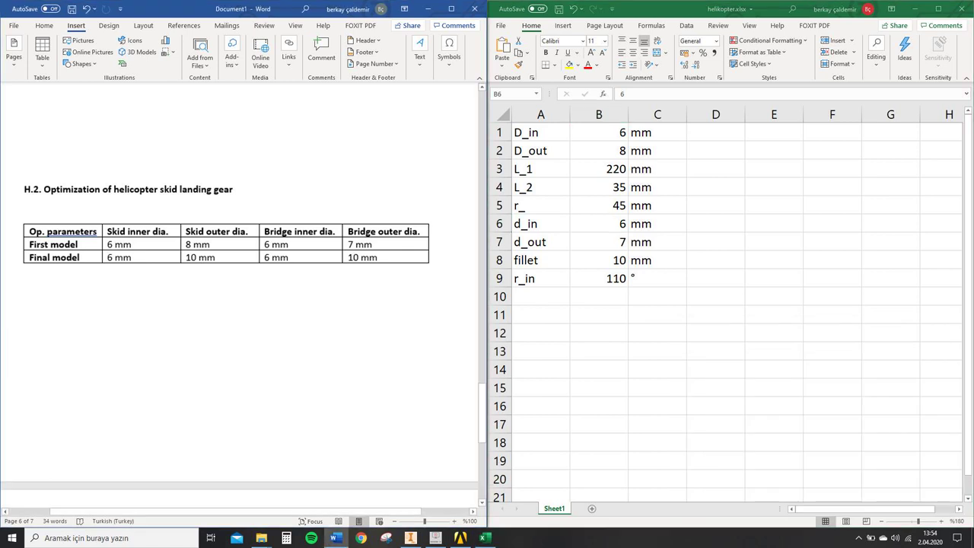
left_click(228, 225)
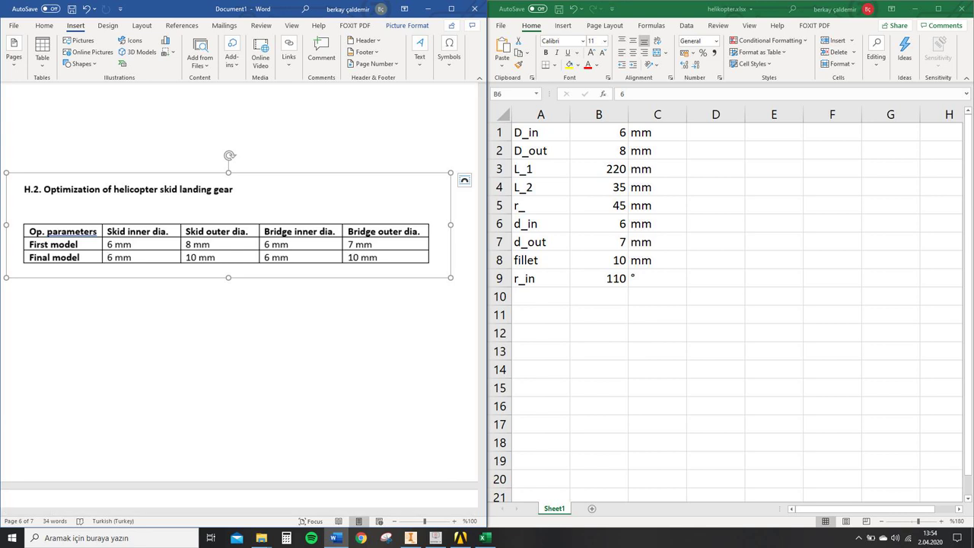
Switch to the helikopter.xlsx workbook in Excel and set the D_out parameter in B2 to 10 mm.
key("alt+Tab")
key("Up")
key("Up")
key("Up")
key("Up")
key("F2")
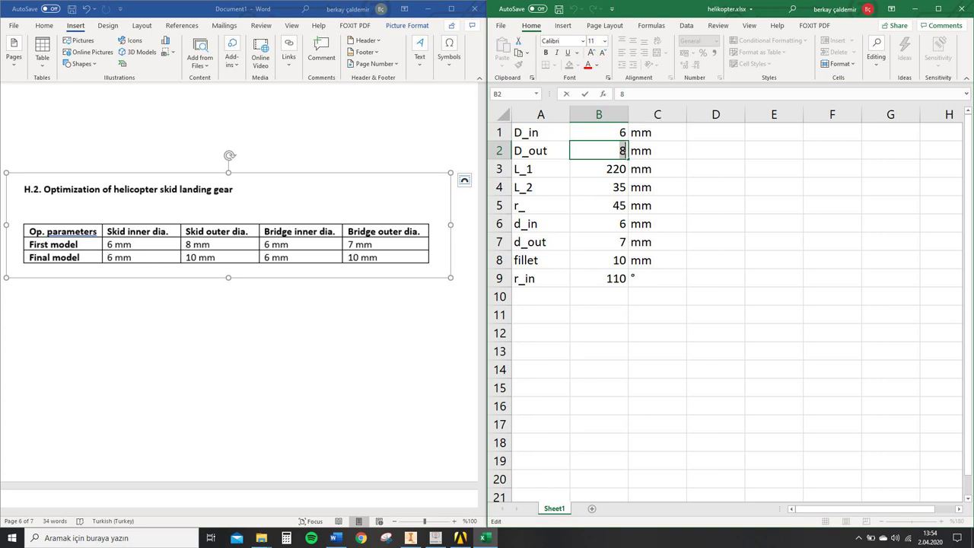
key("BackSpace")
type("10")
Set the d_out parameter in B7 to 10 mm and save the workbook.
left_click(599, 242)
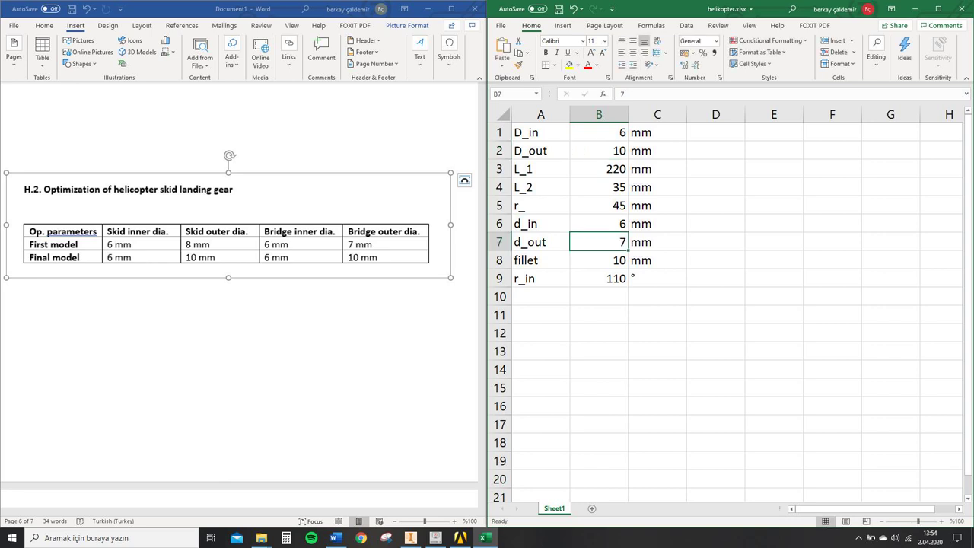
double_click(623, 242)
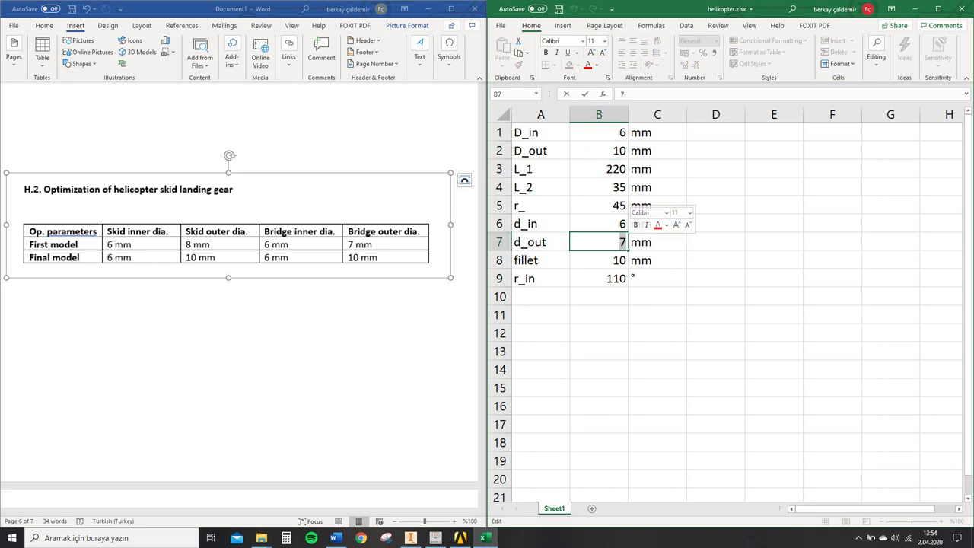
key("BackSpace")
type("10")
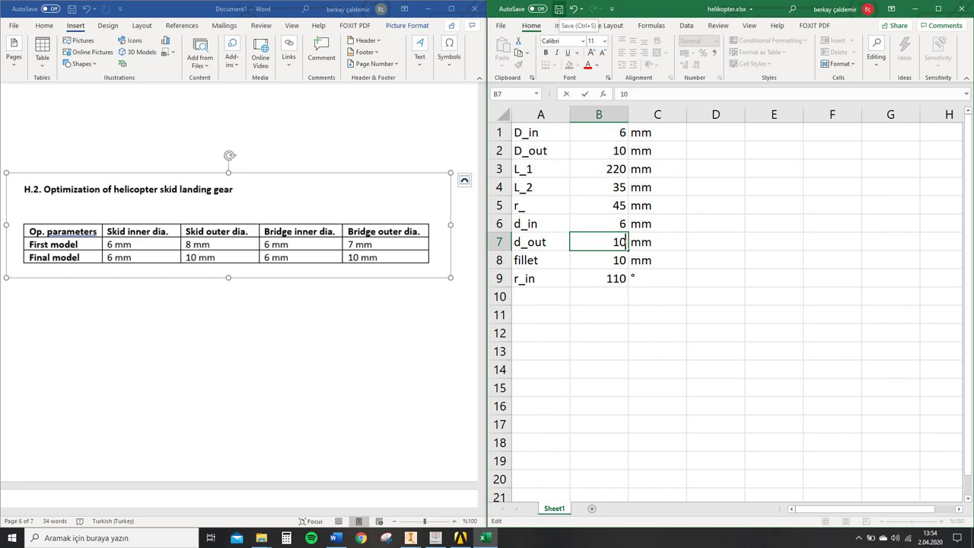
left_click(560, 10)
Switch to the skid part in Inventor and start exporting it to a CAD format.
left_click(435, 538)
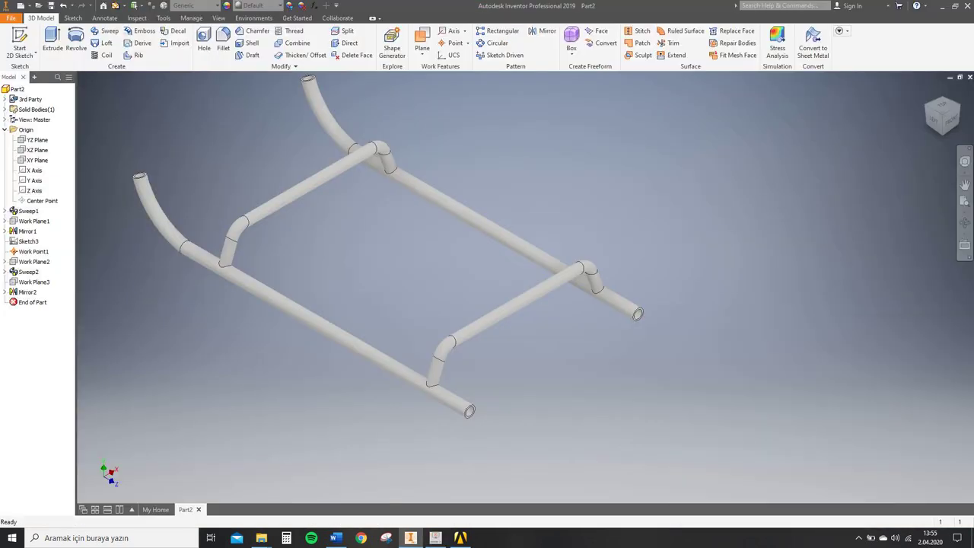
middle_click_drag(388, 244, 391, 281)
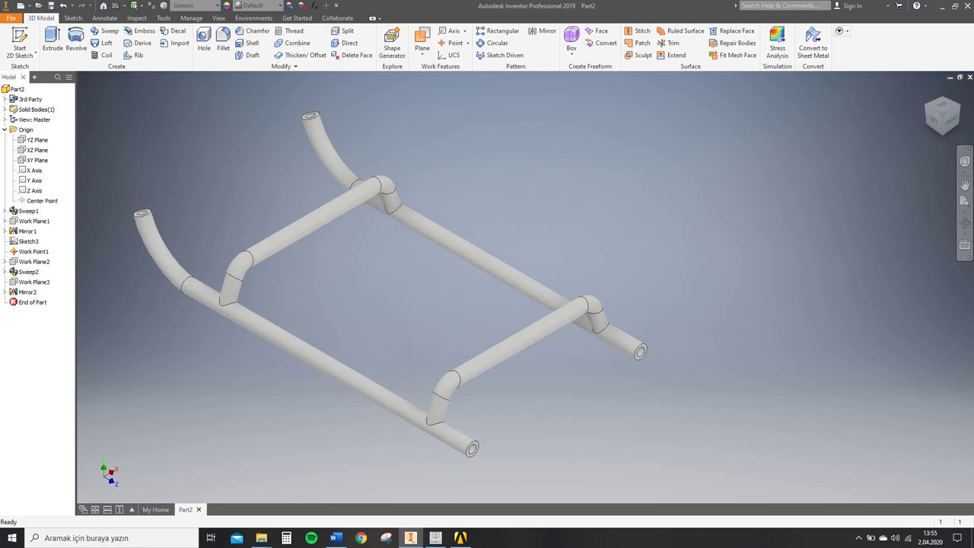
left_click(11, 18)
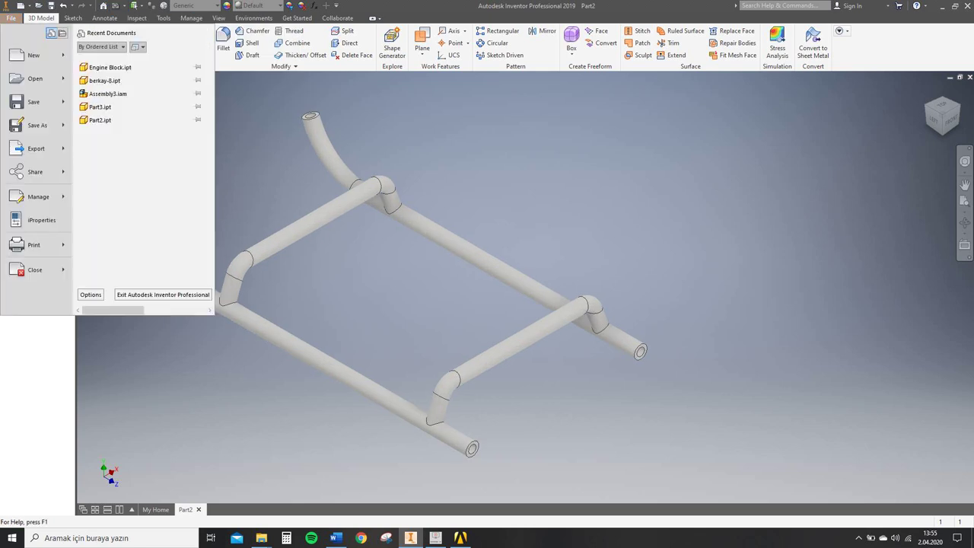
mouse_move(36, 149)
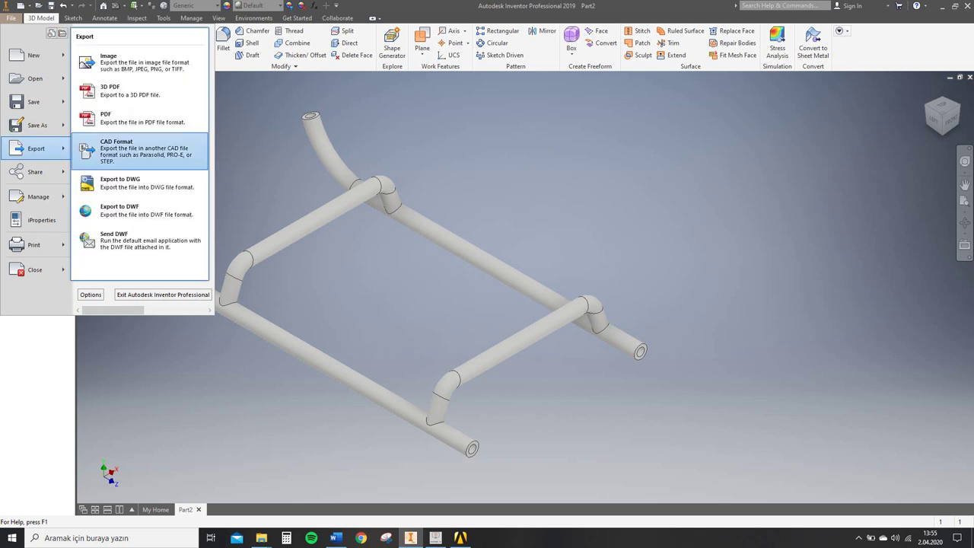
left_click(117, 148)
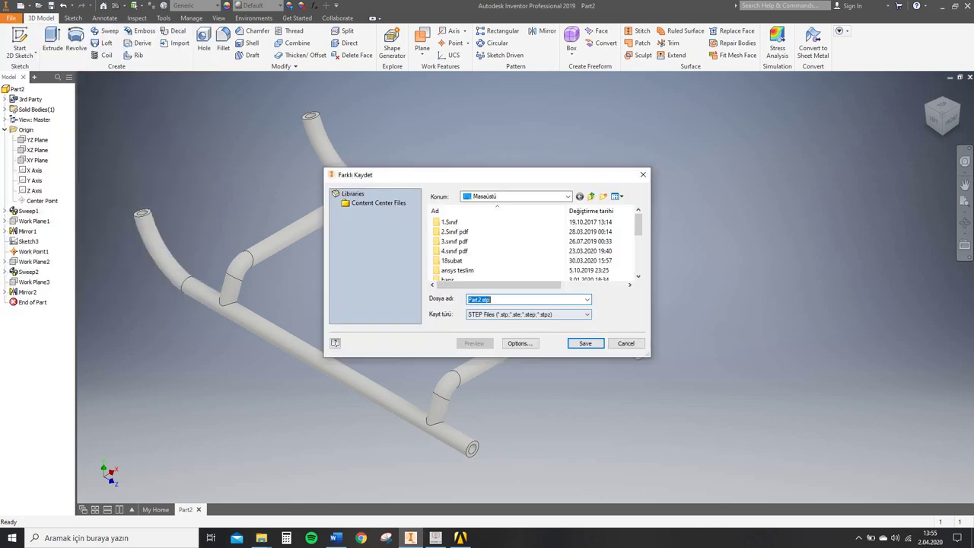
Save the export to the desktop as the STEP file opt_helikopter.stp.
left_click(469, 300)
key("Delete")
key("Delete")
key("Delete")
key("Delete")
key("Delete")
type("opt_helikopter")
key("Tab")
key("Tab")
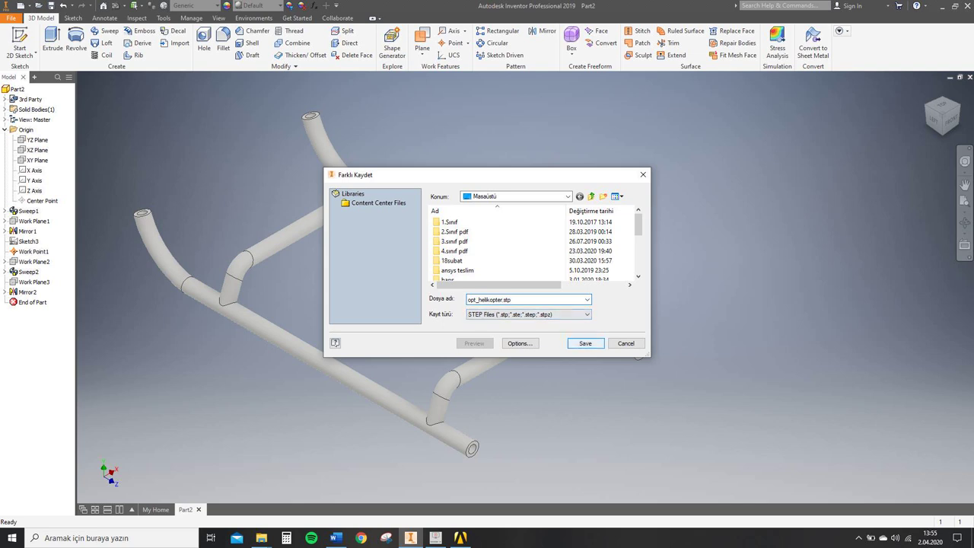
key("Return")
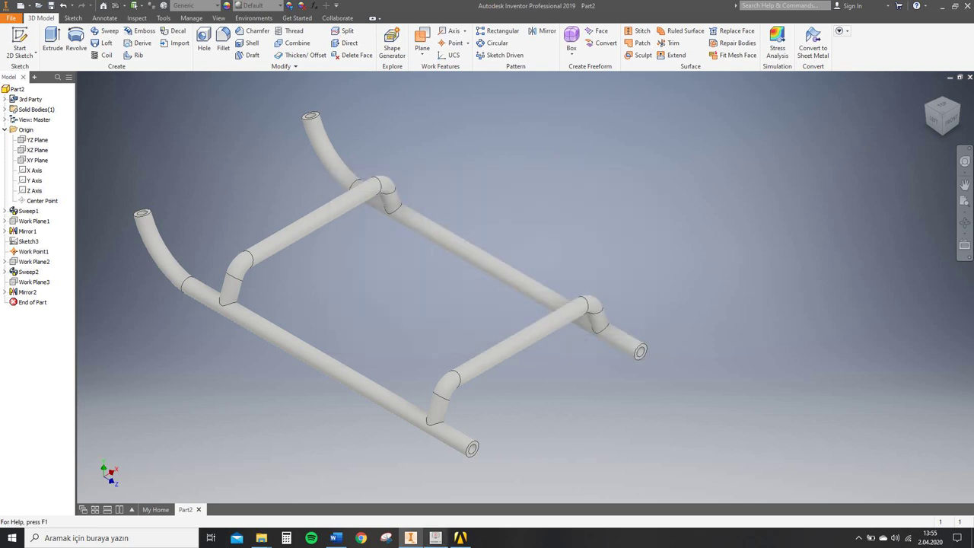
left_click(436, 537)
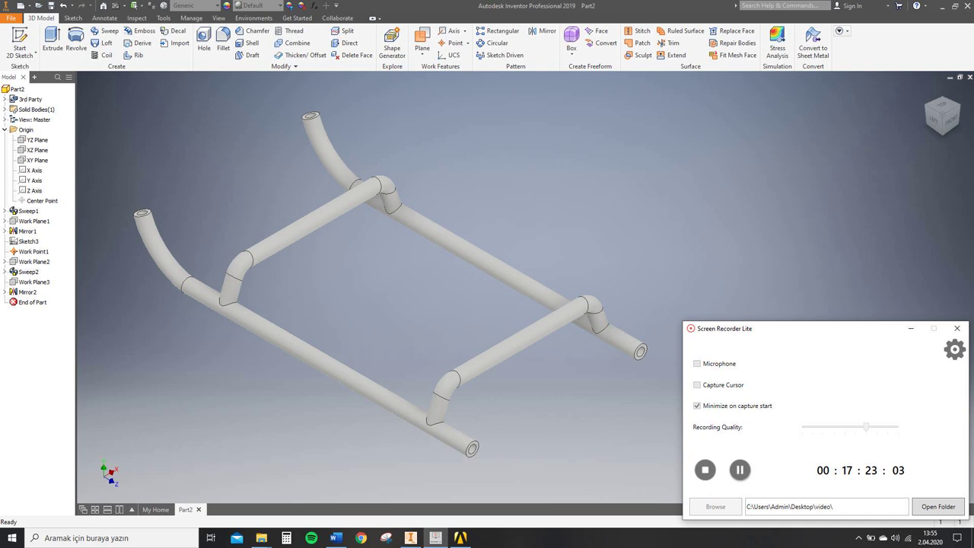
left_click(739, 470)
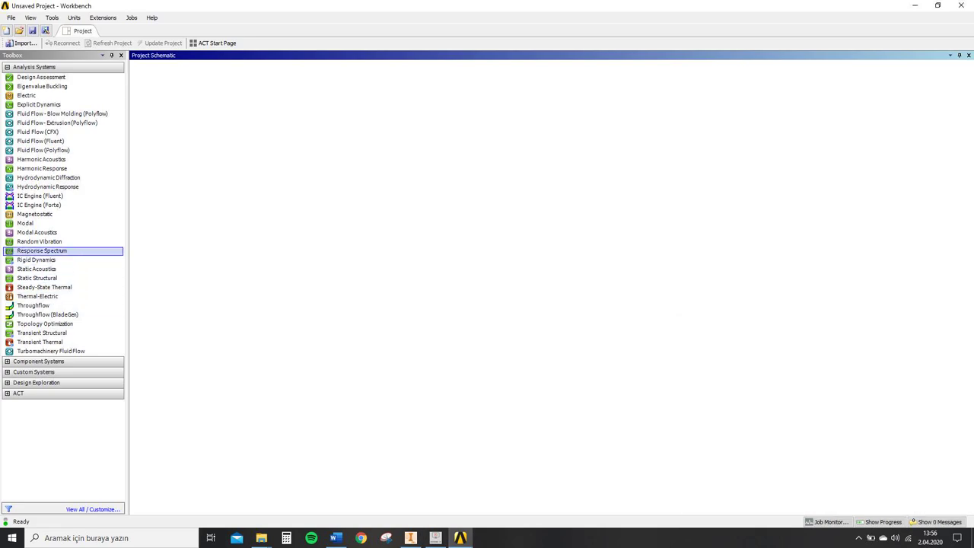
Add a Static Structural system to the empty ANSYS Workbench project and import opt_helikopter.stp from the desktop as its geometry.
left_click_drag(38, 279, 57, 270)
left_click_drag(190, 108, 190, 110)
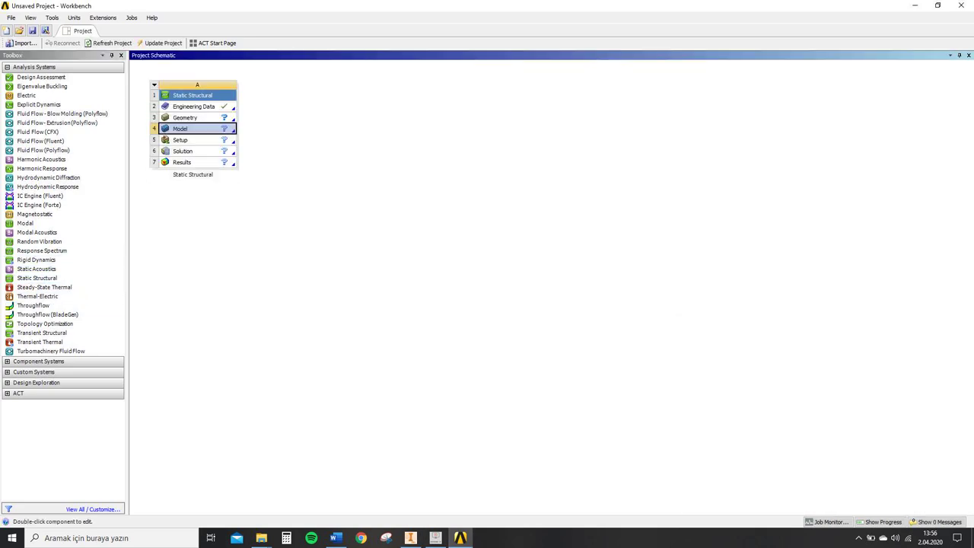
left_click(186, 118)
right_click(199, 117)
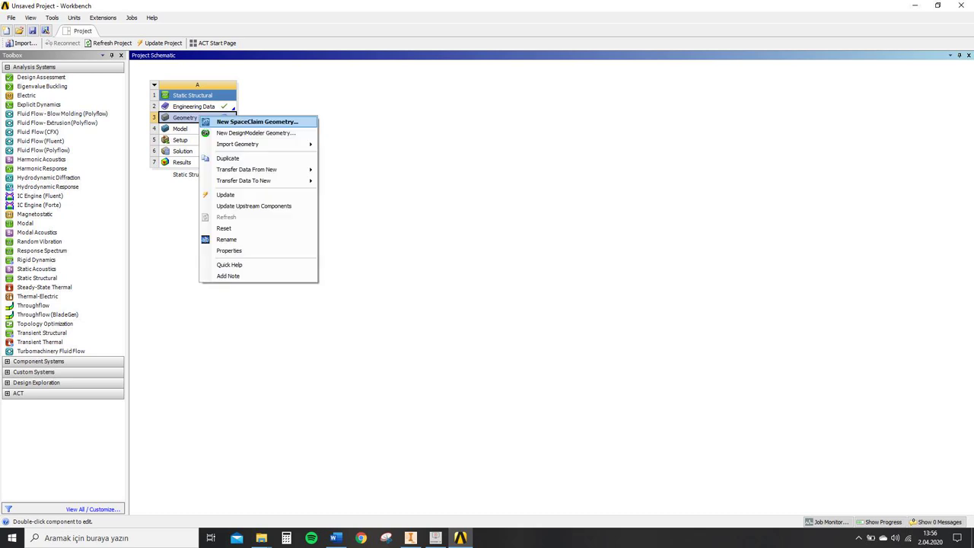
mouse_move(251, 144)
left_click(346, 145)
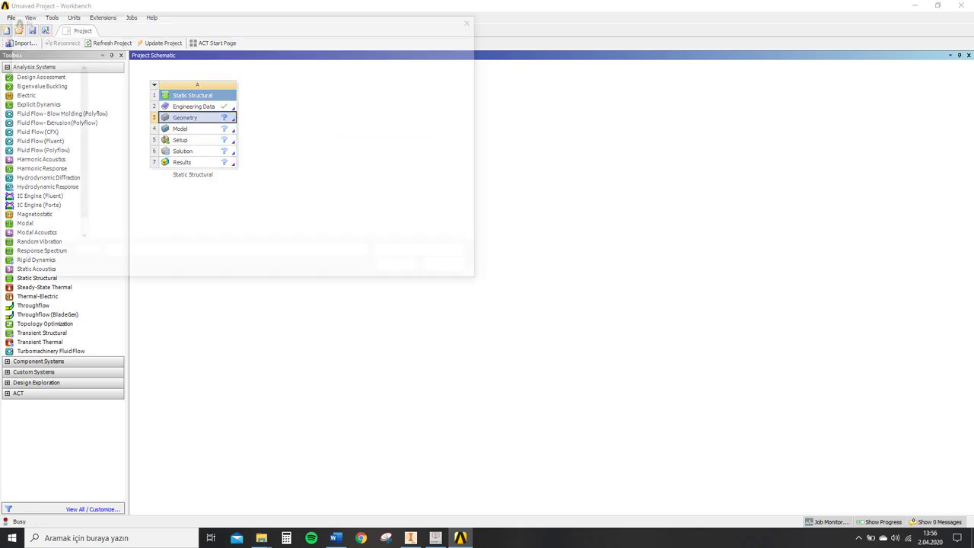
left_click(45, 164)
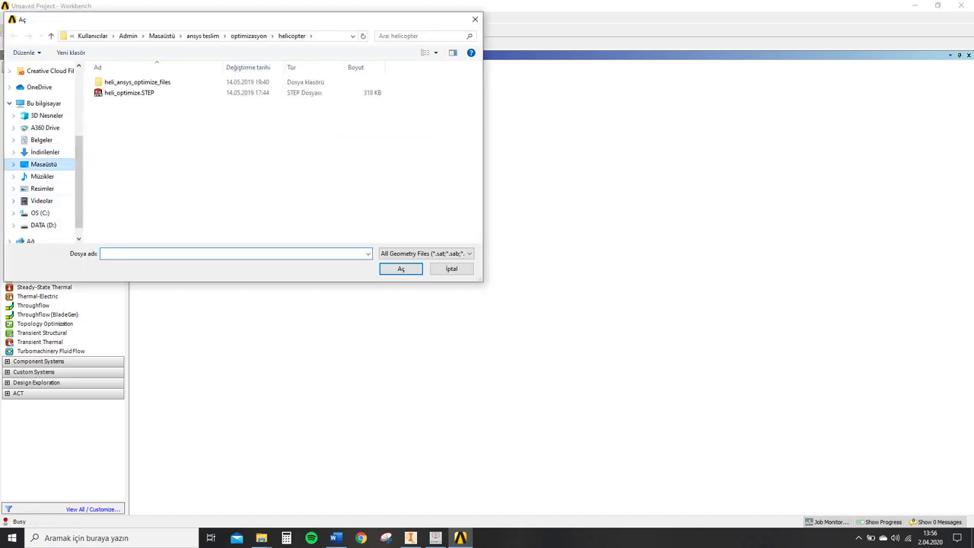
left_click(129, 82)
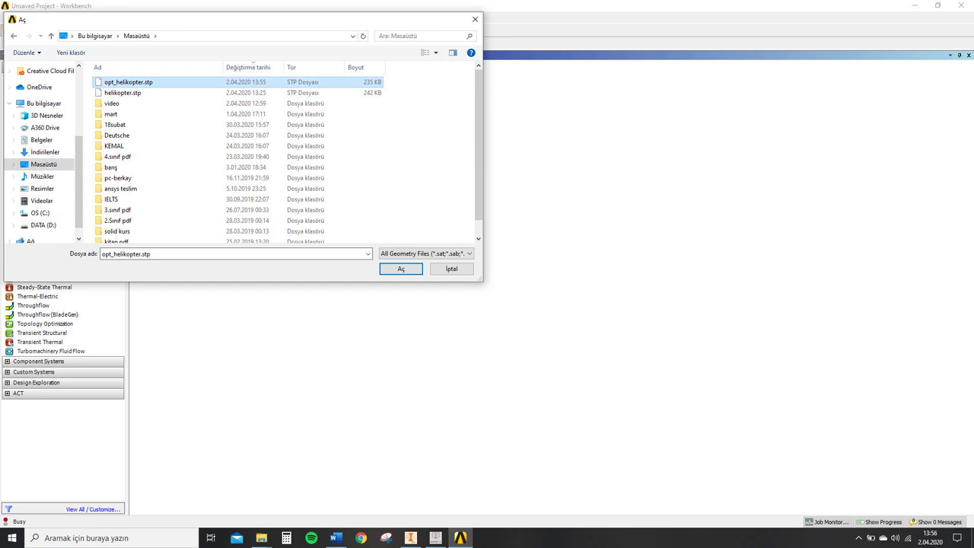
left_click(401, 269)
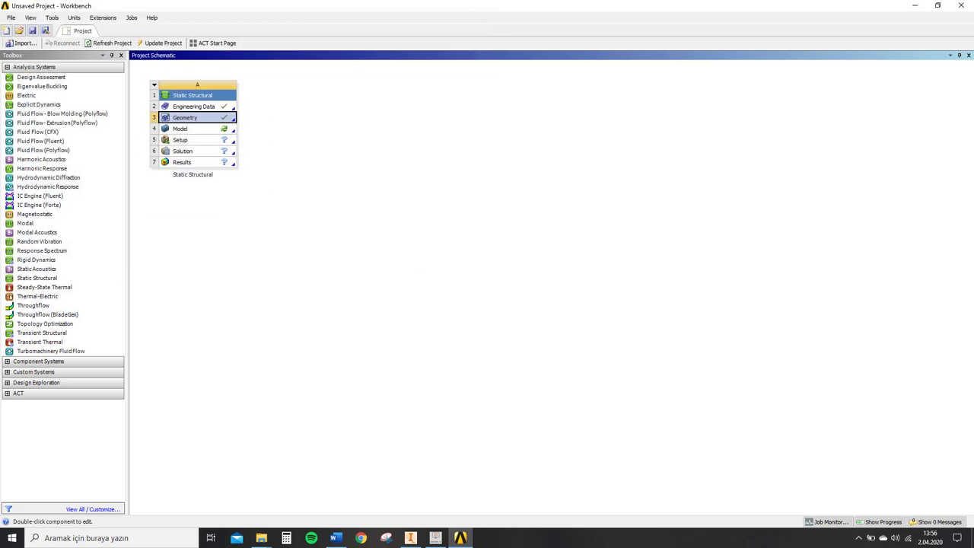
Open the Static Structural system's Model for editing in ANSYS Mechanical.
left_click(183, 129)
right_click(195, 129)
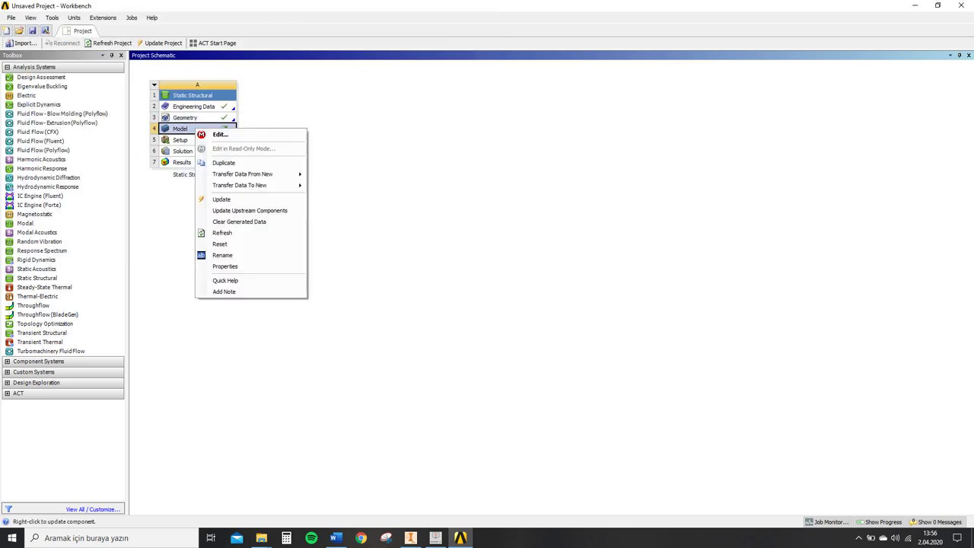
left_click(220, 134)
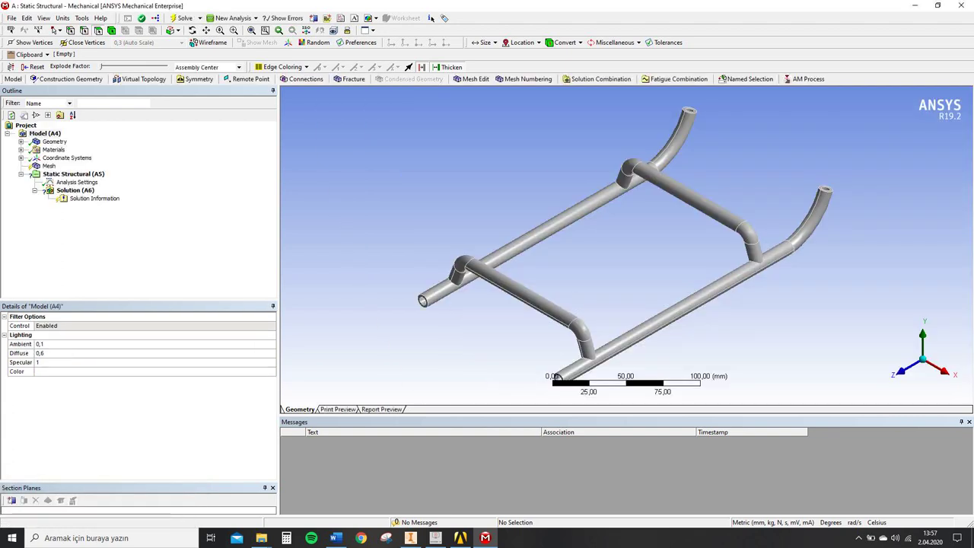
Insert a Displacement support in the Static Structural analysis and select the straight outer faces of both bridge tubes.
middle_click_drag(533, 274, 726, 254)
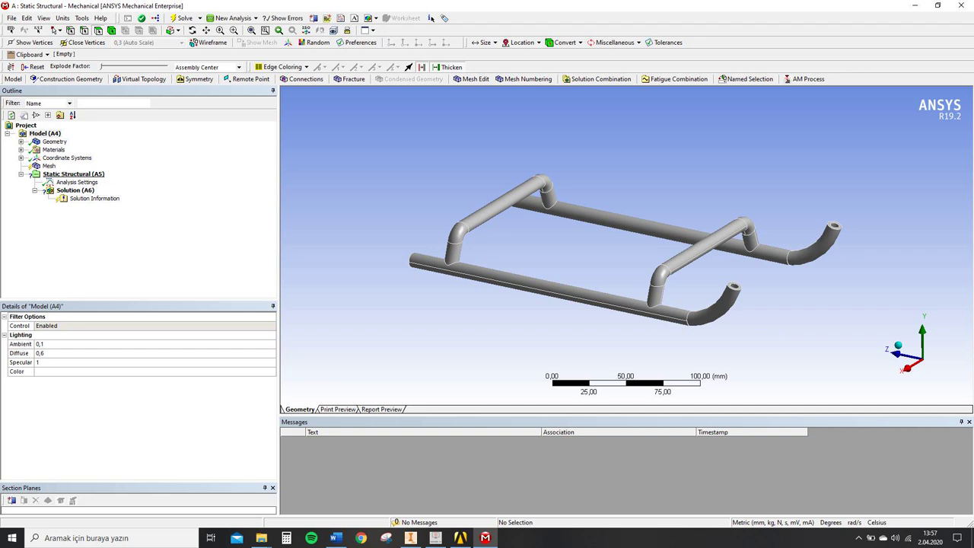
left_click(64, 174)
right_click(64, 174)
mouse_move(80, 180)
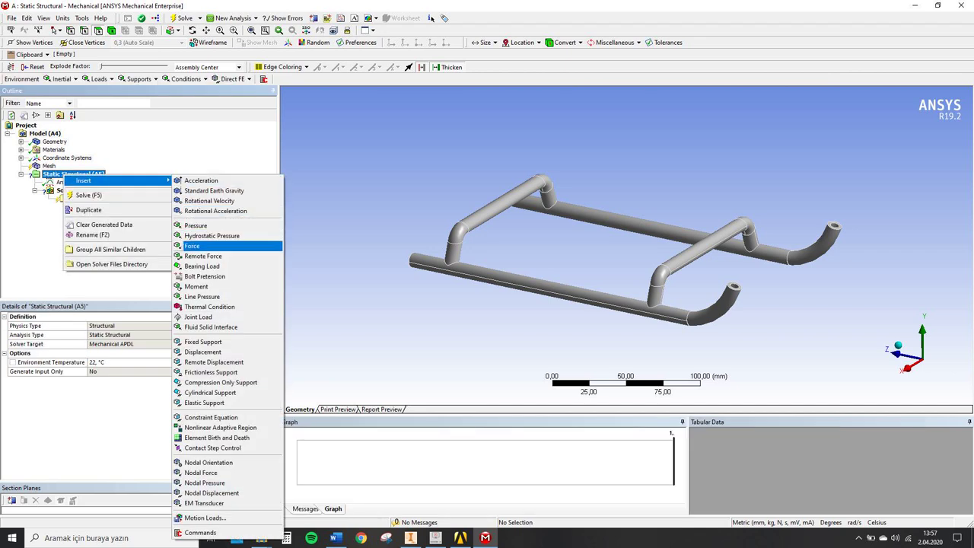
left_click(202, 352)
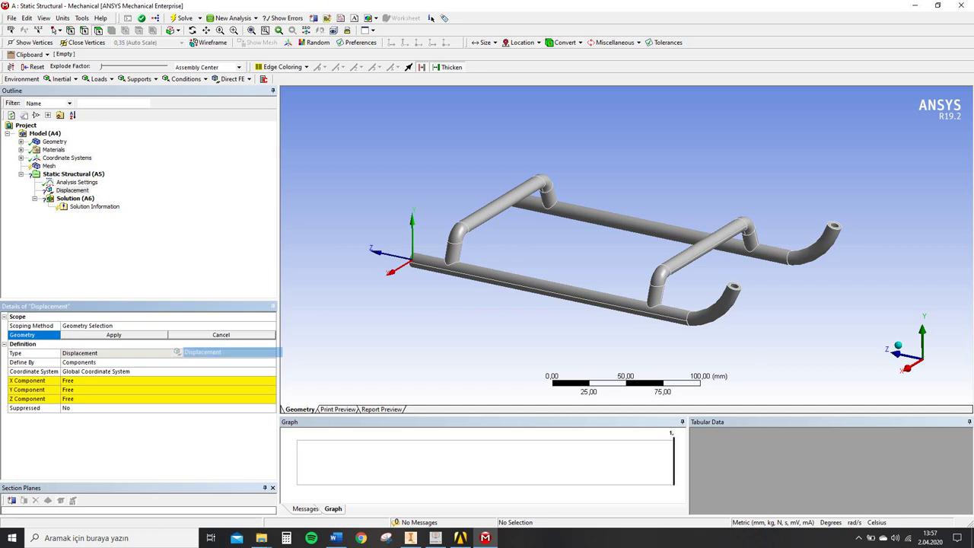
middle_click_drag(626, 243, 583, 271)
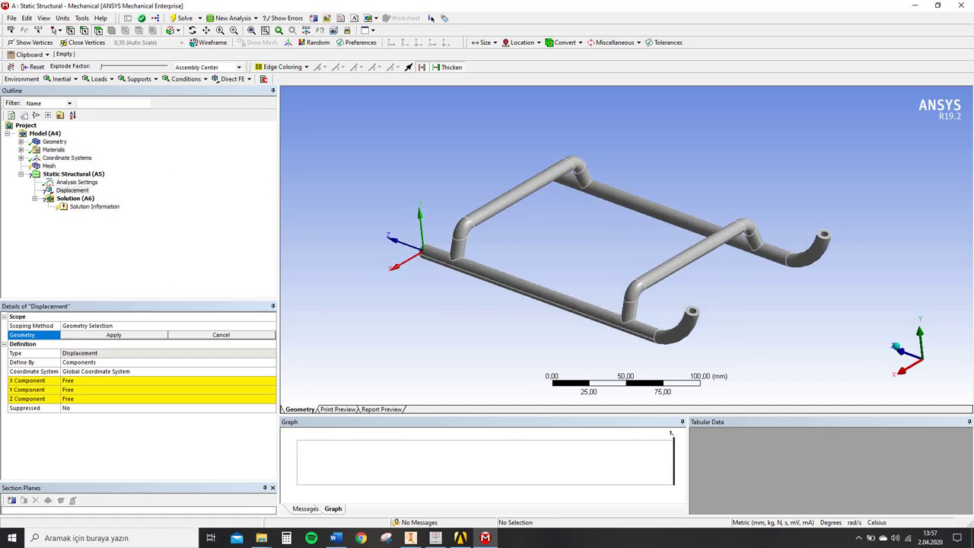
left_click(690, 256)
left_click(520, 192, "ctrl")
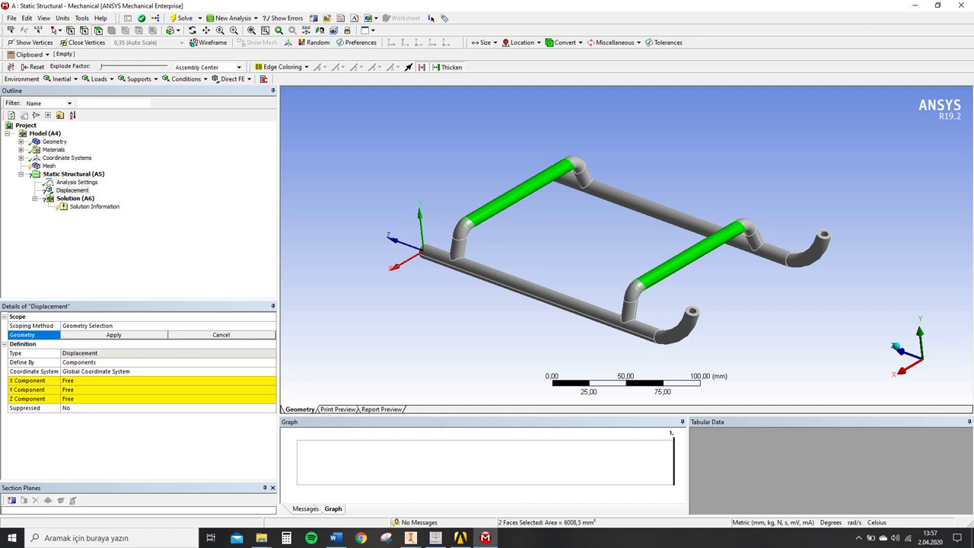
left_click(114, 399)
left_click(272, 399)
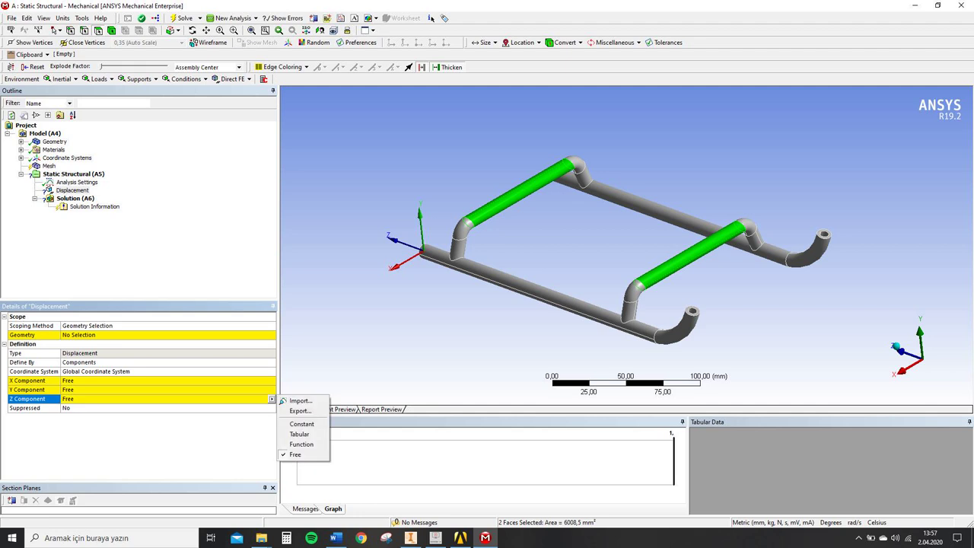
left_click(303, 424)
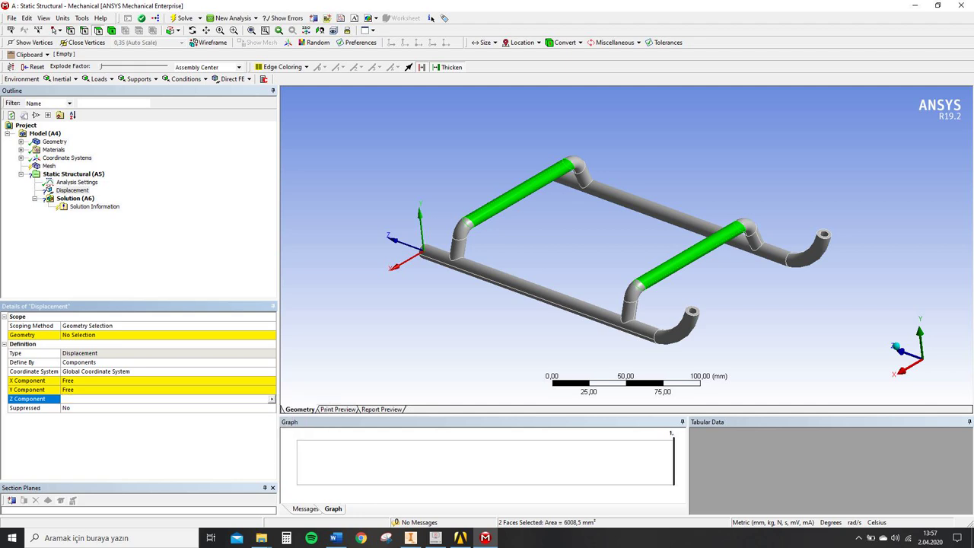
type("0")
key("Return")
Set the displacement's Y and X components to 0 mm and apply the two selected bridge faces as its geometry.
left_click(115, 389)
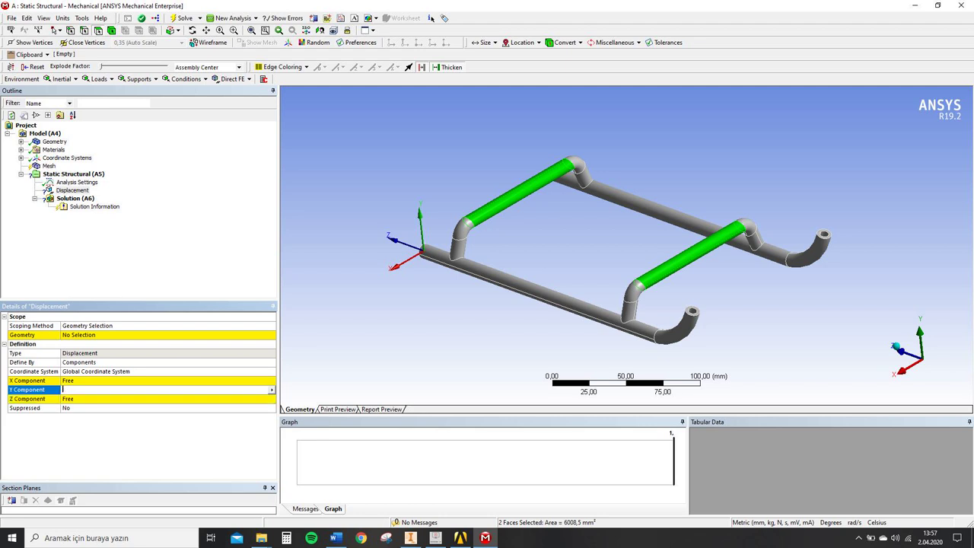
type("0")
key("Return")
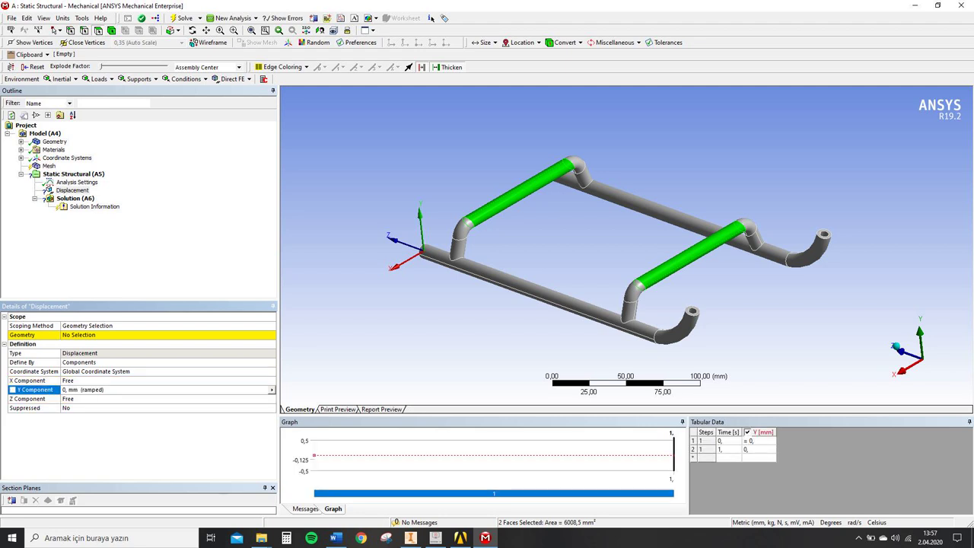
left_click(114, 380)
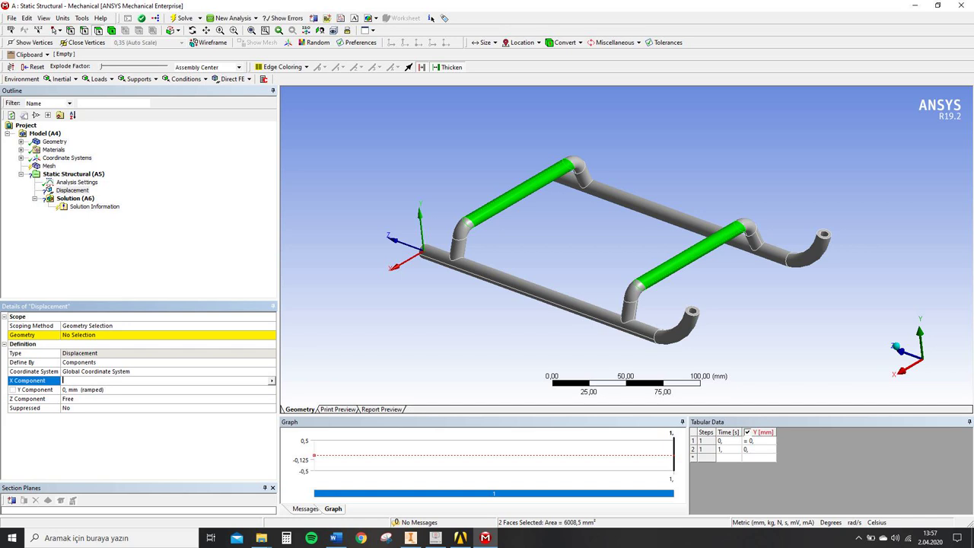
type("0")
key("Return")
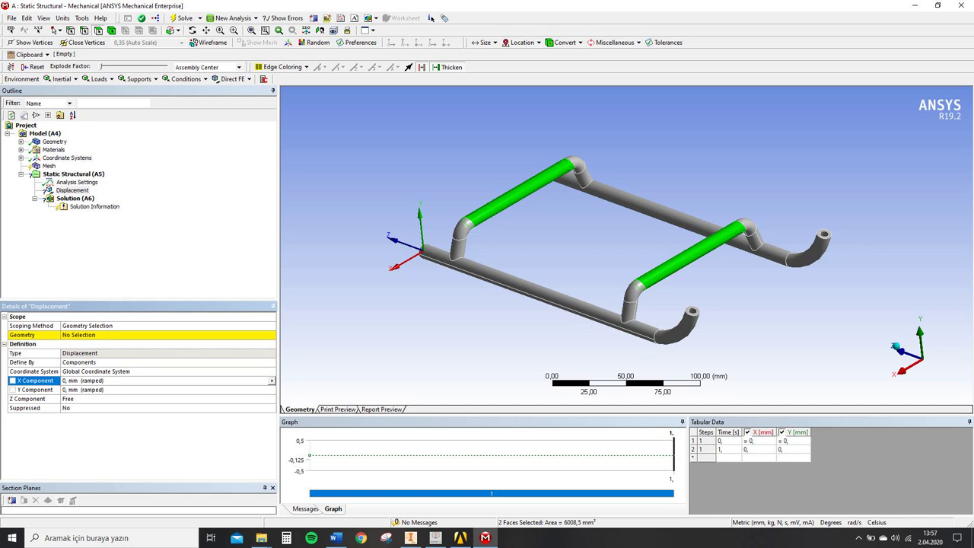
left_click(115, 335)
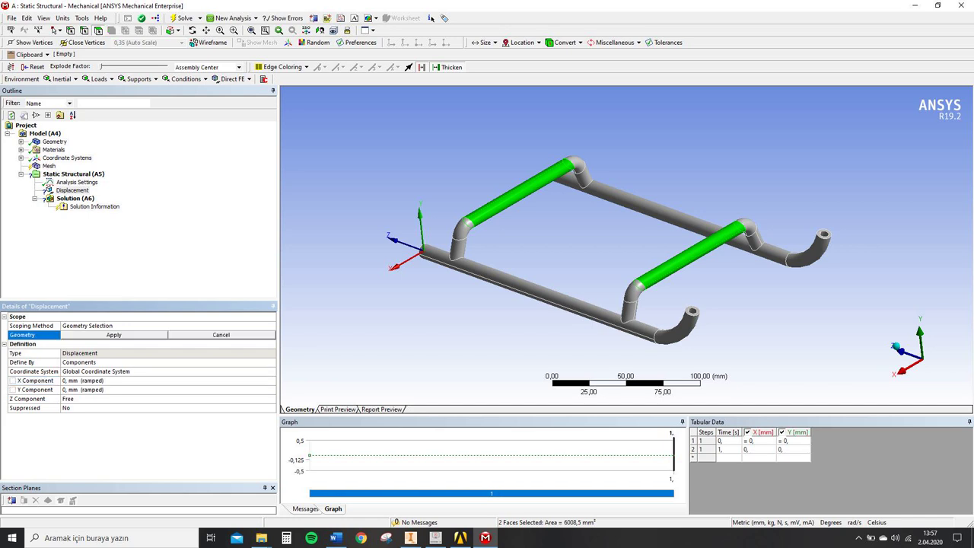
left_click(115, 334)
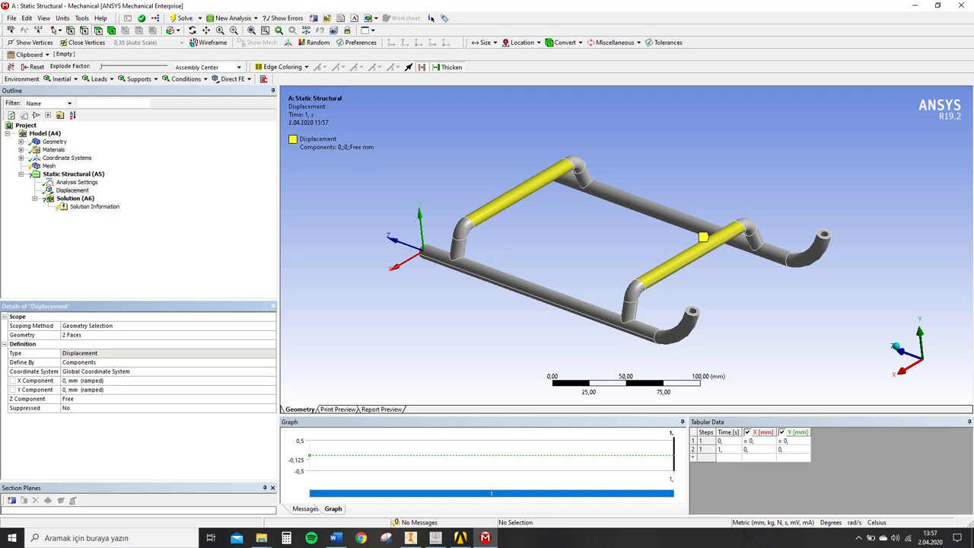
Insert a Force load in the Static Structural analysis.
left_click(99, 174)
right_click(98, 174)
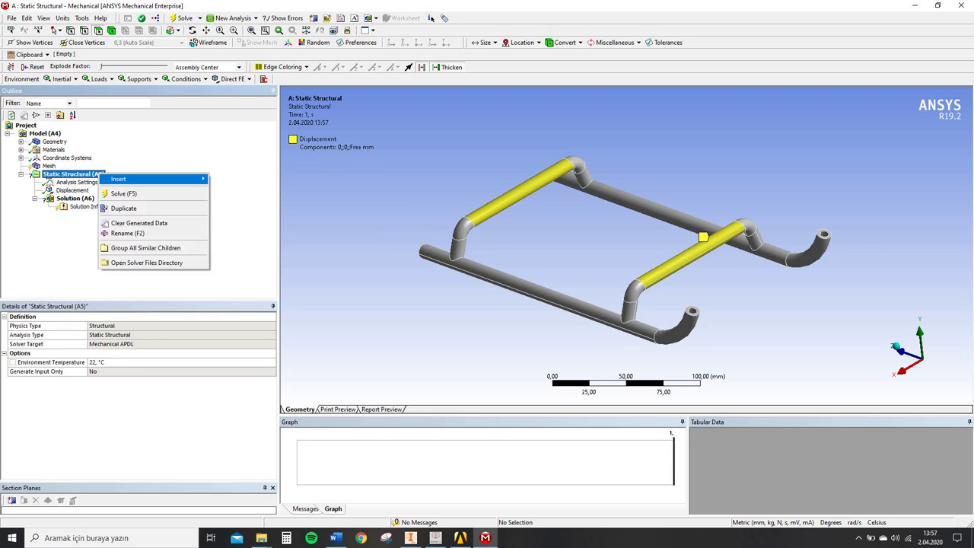
mouse_move(153, 179)
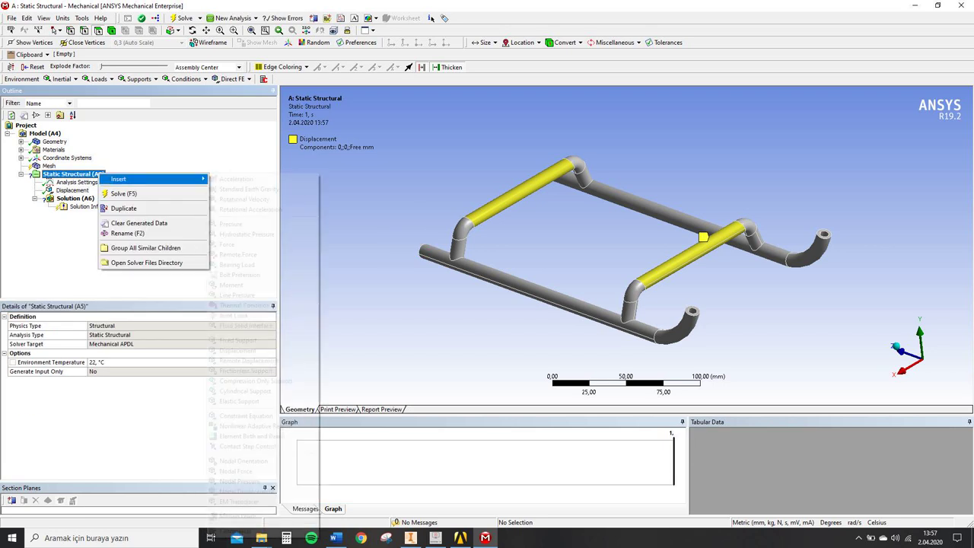
key("Down")
key("Down")
key("Down")
key("Down")
key("Down")
key("Down")
key("Down")
key("Up")
key("Return")
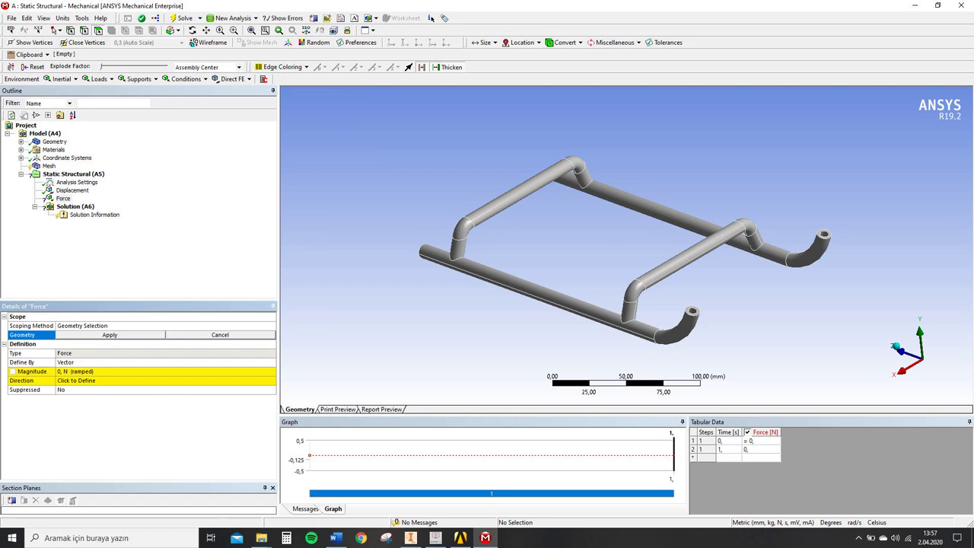
Select the straight and curved outer faces of both skid tubes for the force.
middle_click_drag(578, 281, 655, 285)
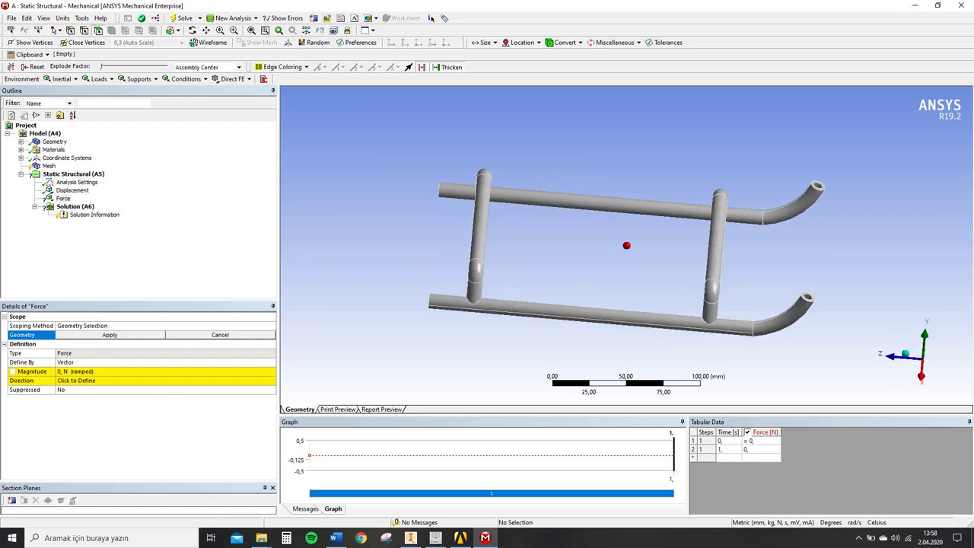
left_click(784, 320)
left_click(793, 209, "ctrl")
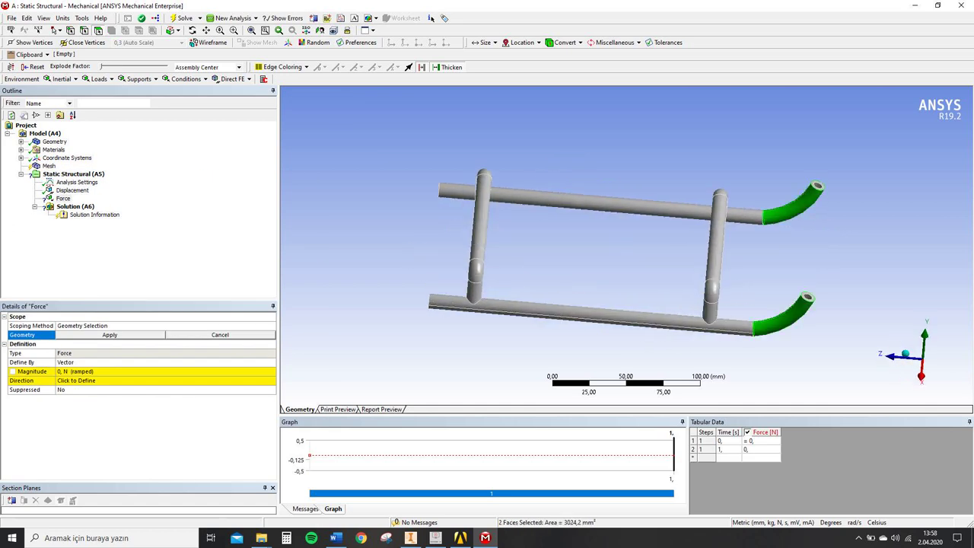
left_click(646, 320, "ctrl")
left_click(647, 207, "ctrl")
middle_click_drag(647, 262, 602, 223)
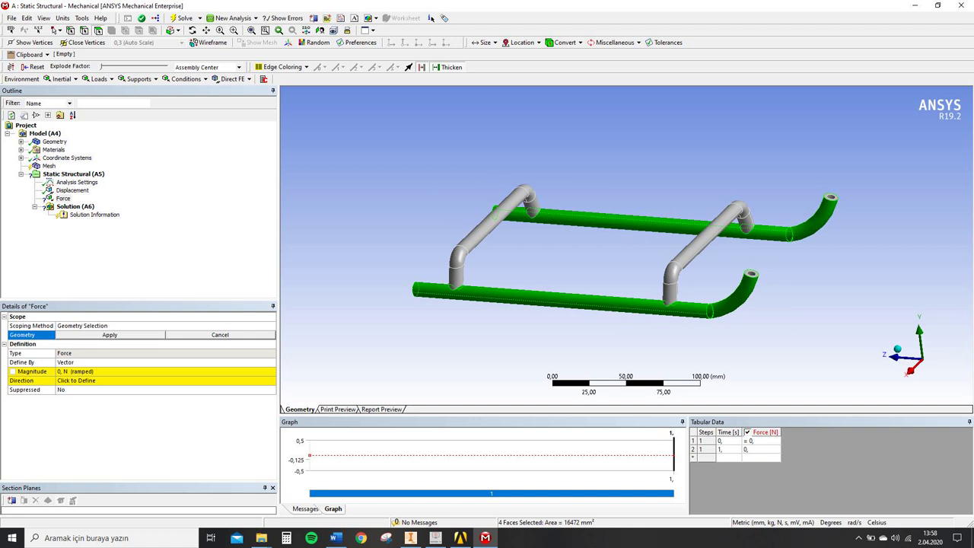
Define the force by components and set its Y component to 400 N.
left_click(114, 362)
left_click(271, 362)
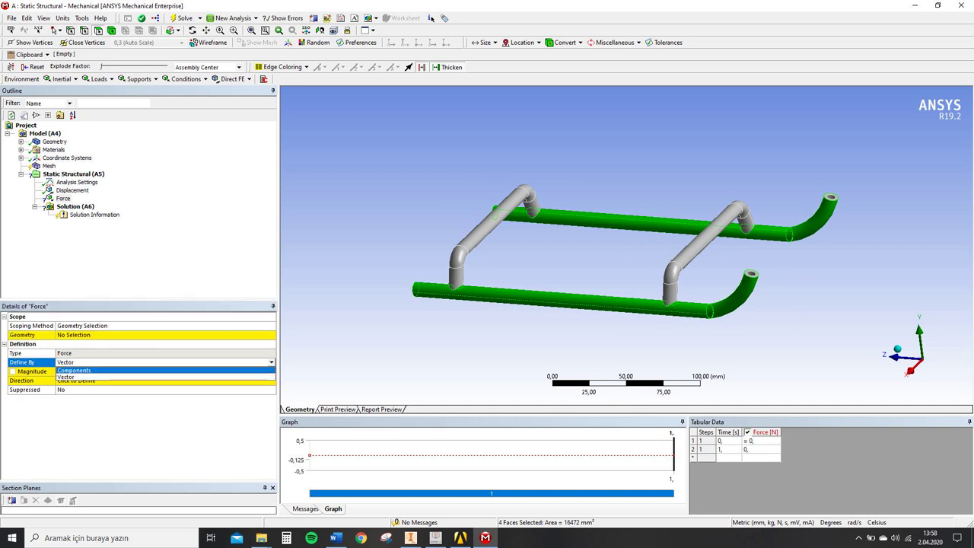
left_click(152, 370)
left_click(115, 390)
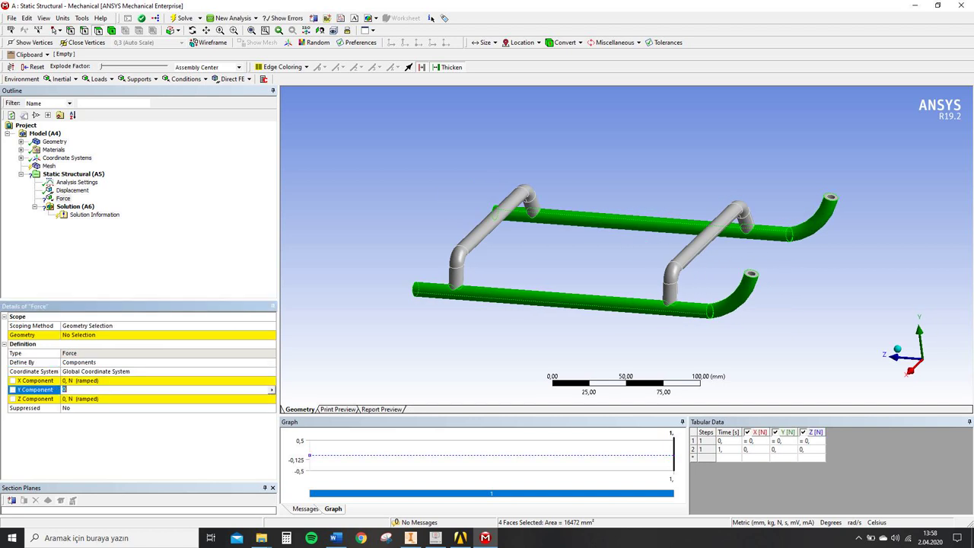
type("400")
key("Return")
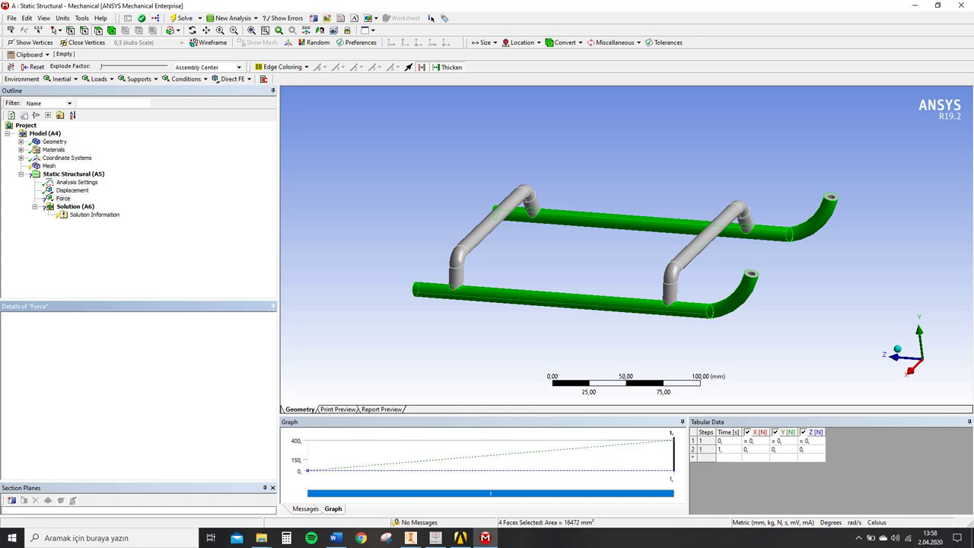